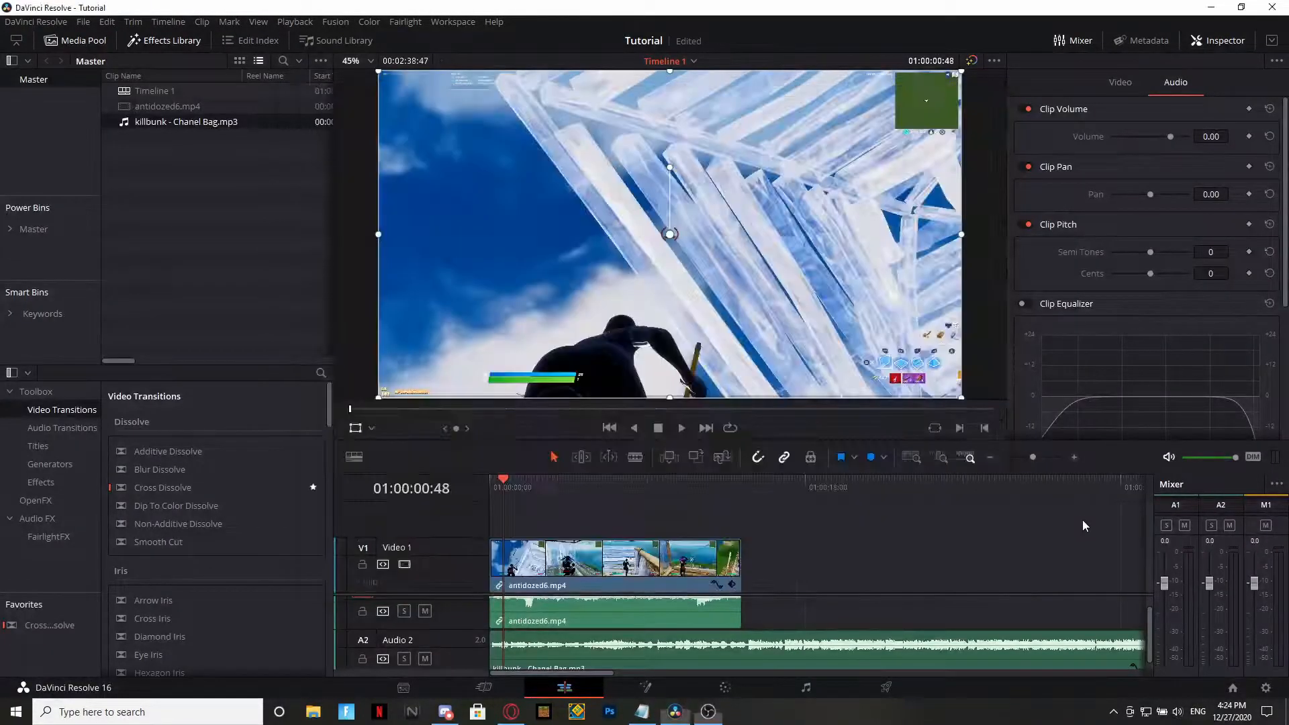
Play the music to the beat drop and place a marker on the killbunk - Chanel Bag.mp3 clip at 01:00:16:53.
key(space)
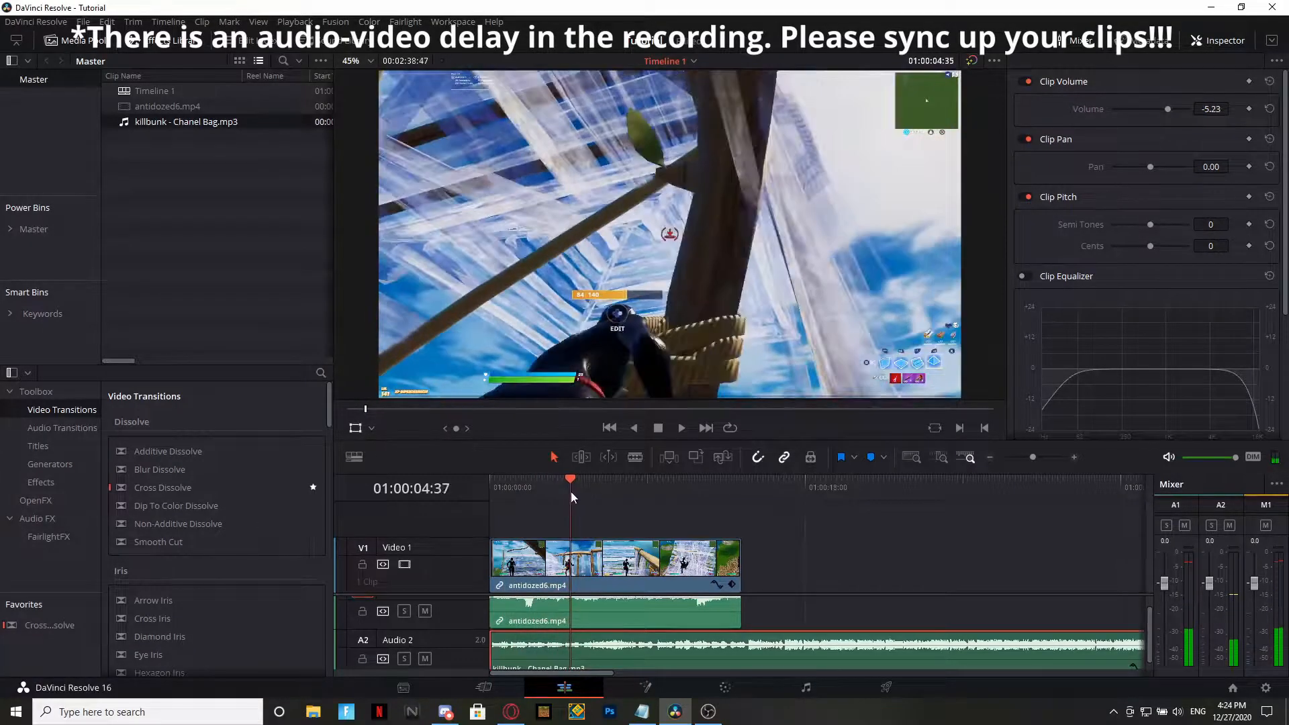
scroll(620, 604, down, 1)
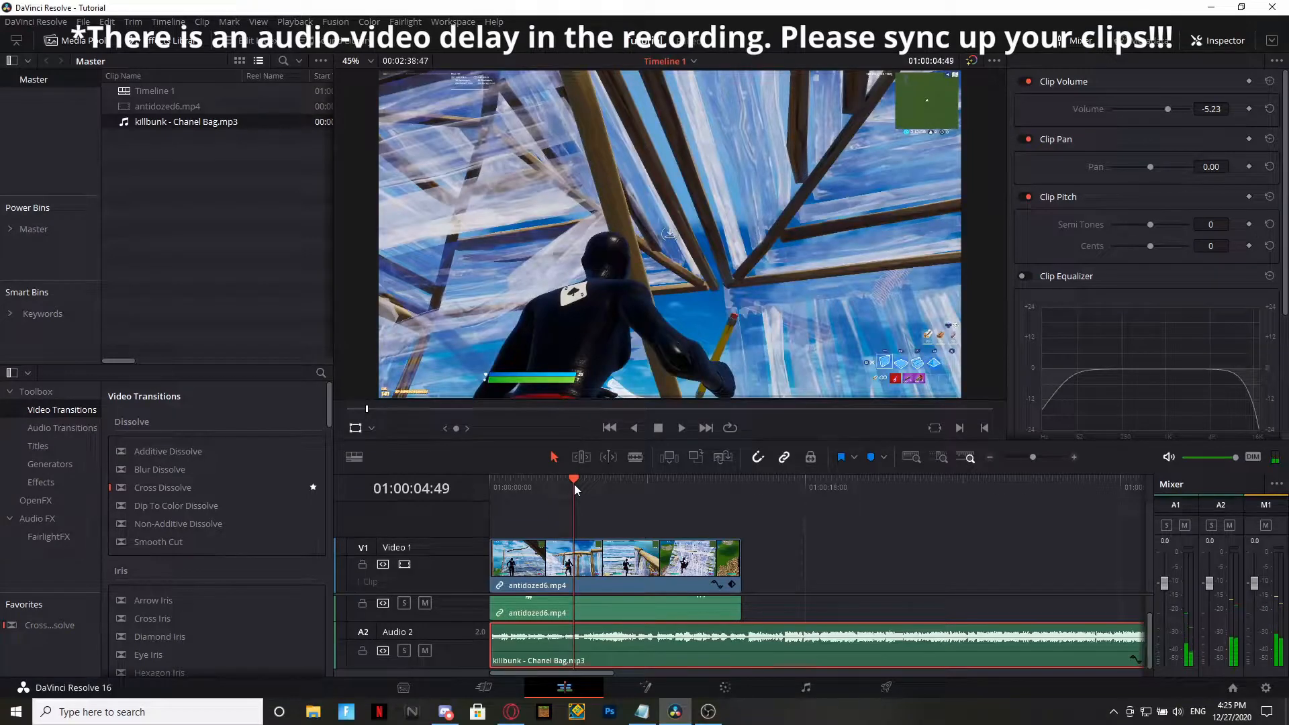
drag(574, 485, 584, 485)
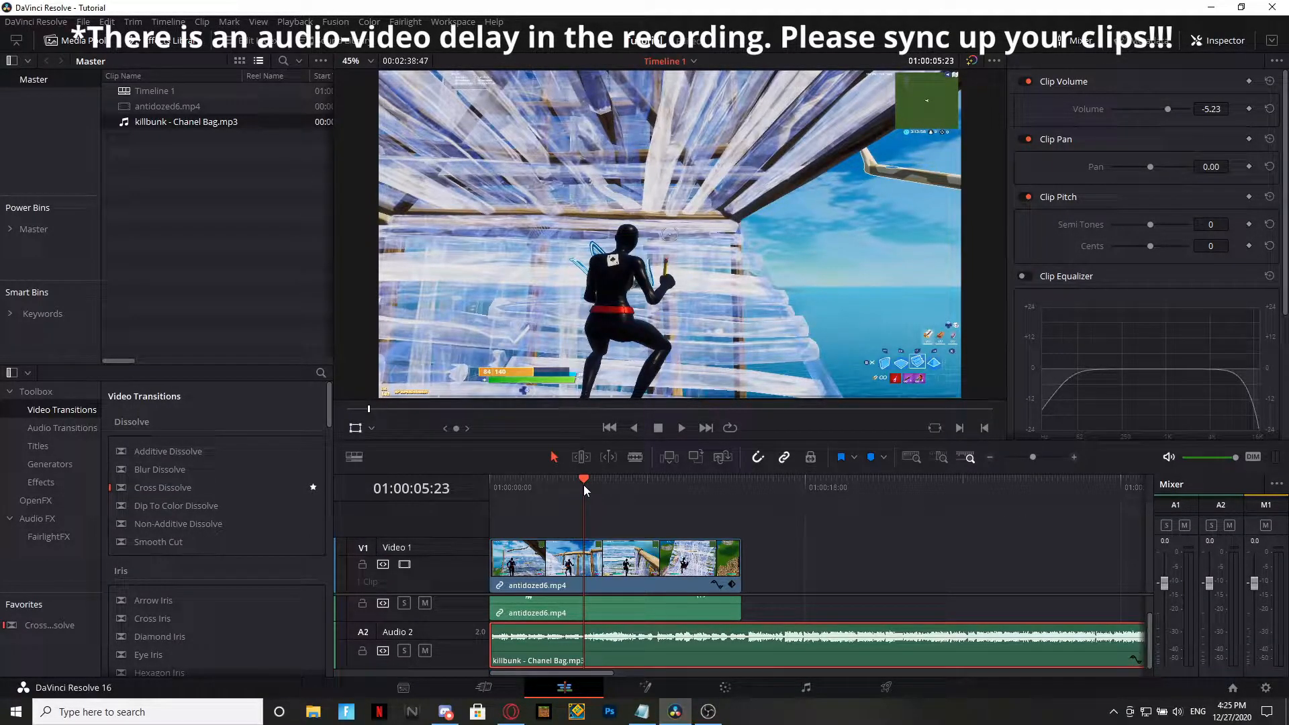
drag(583, 485, 589, 486)
key(space)
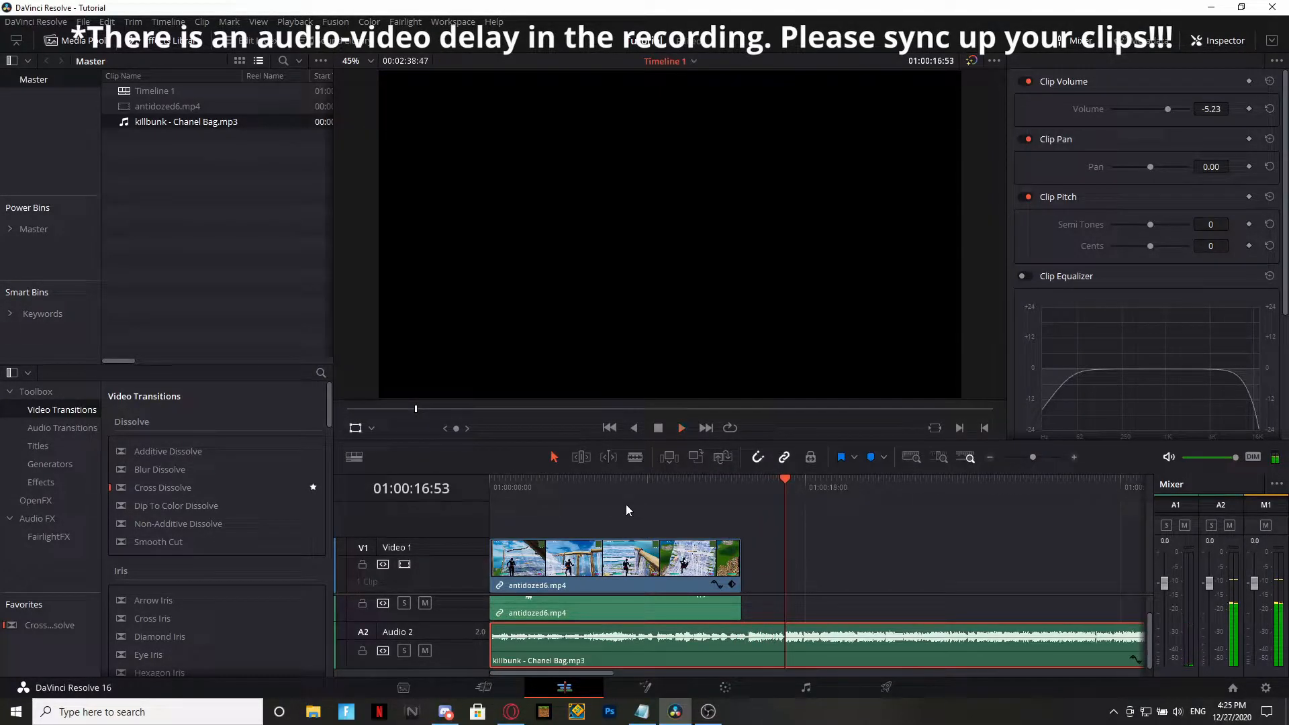
key(m)
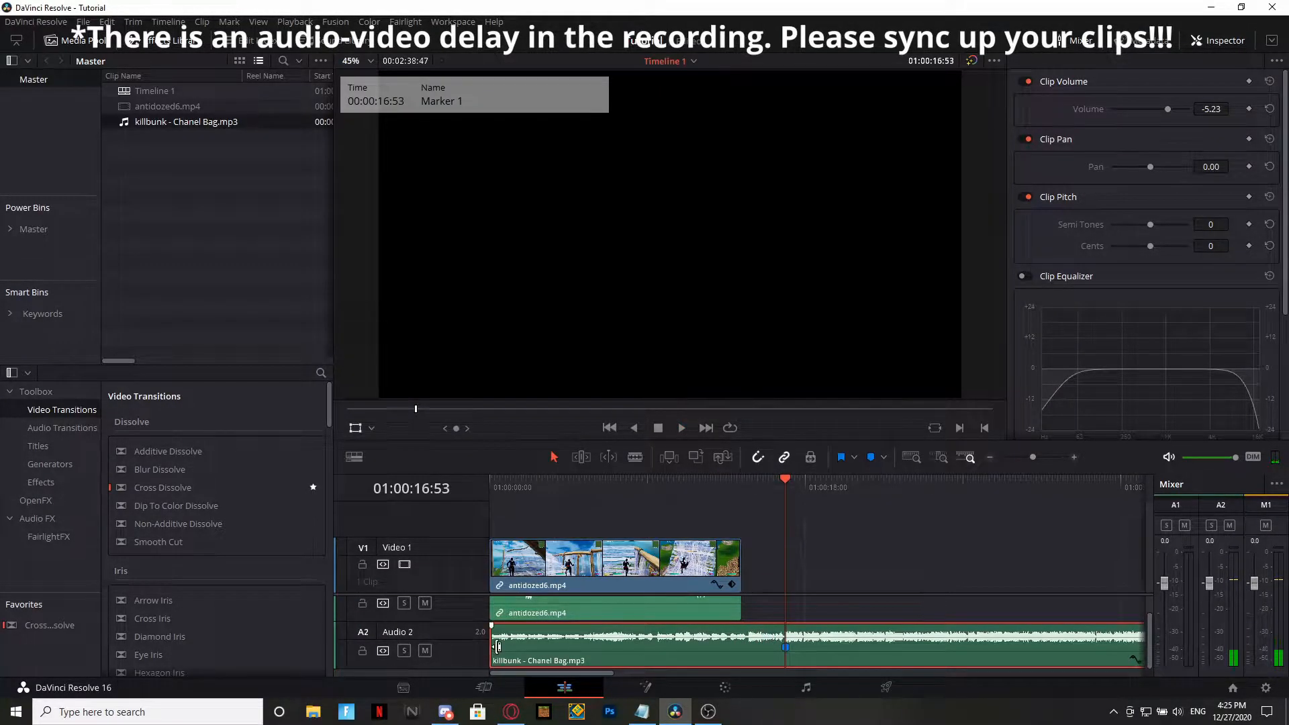
Try a marker on the antidozed6.mp4 gameplay clip at 01:00:08:32 and remove it.
click(574, 561)
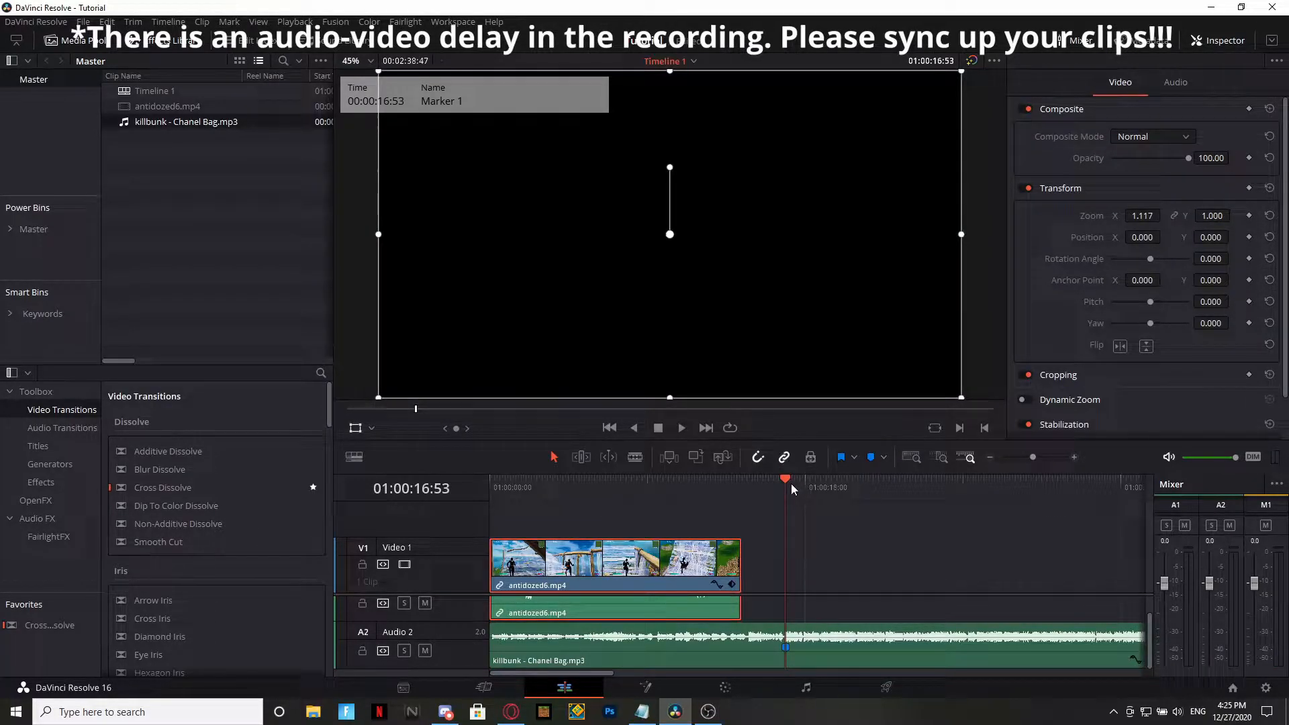
drag(790, 489, 641, 505)
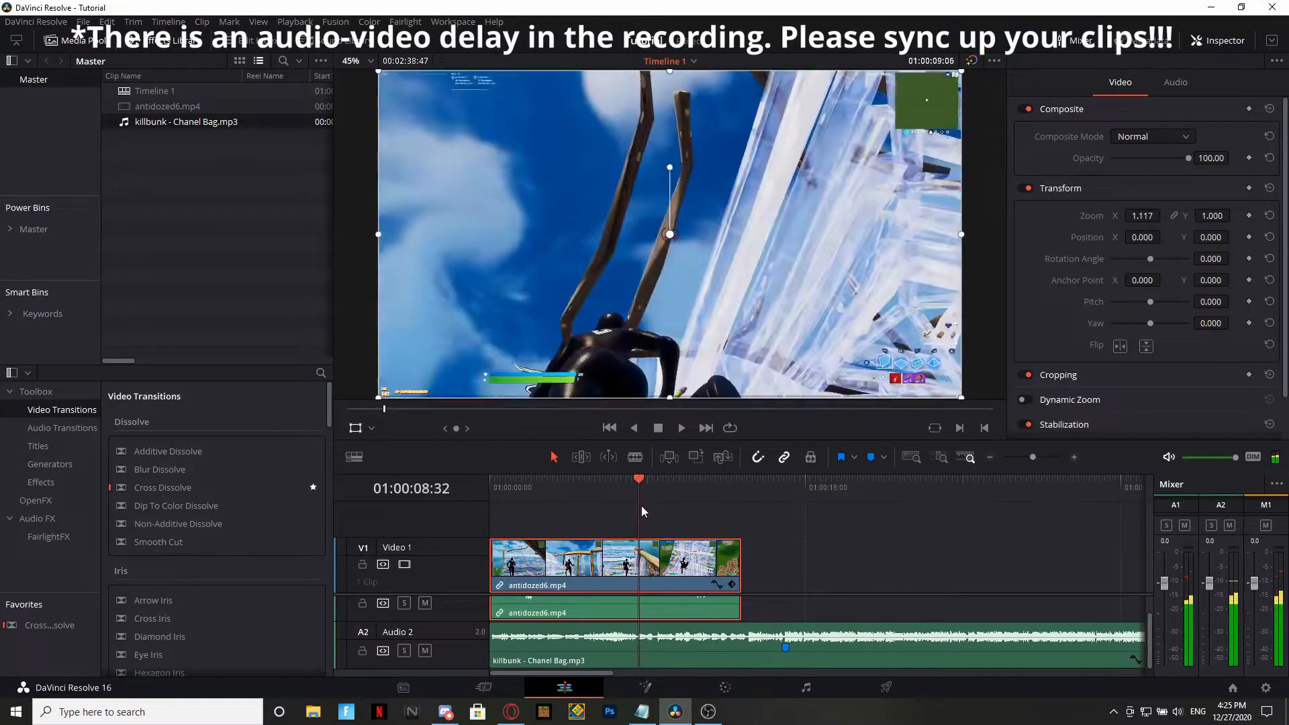
click(814, 649)
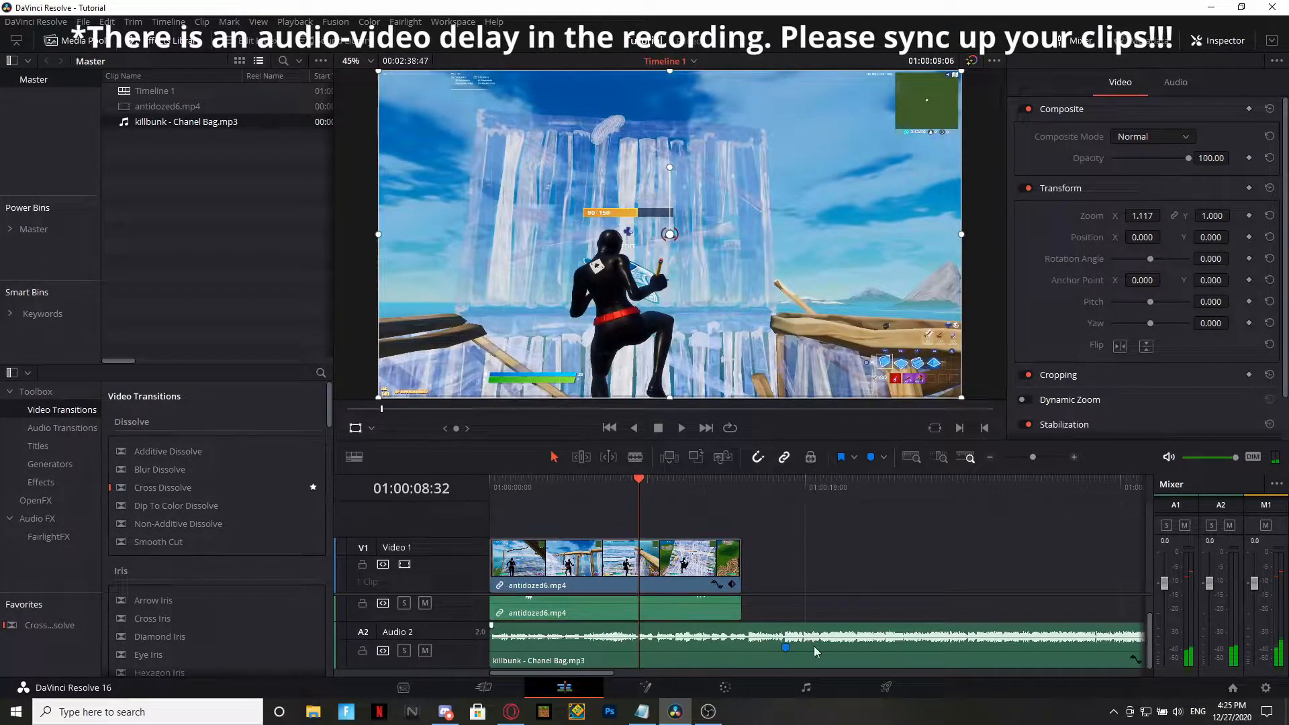
click(702, 570)
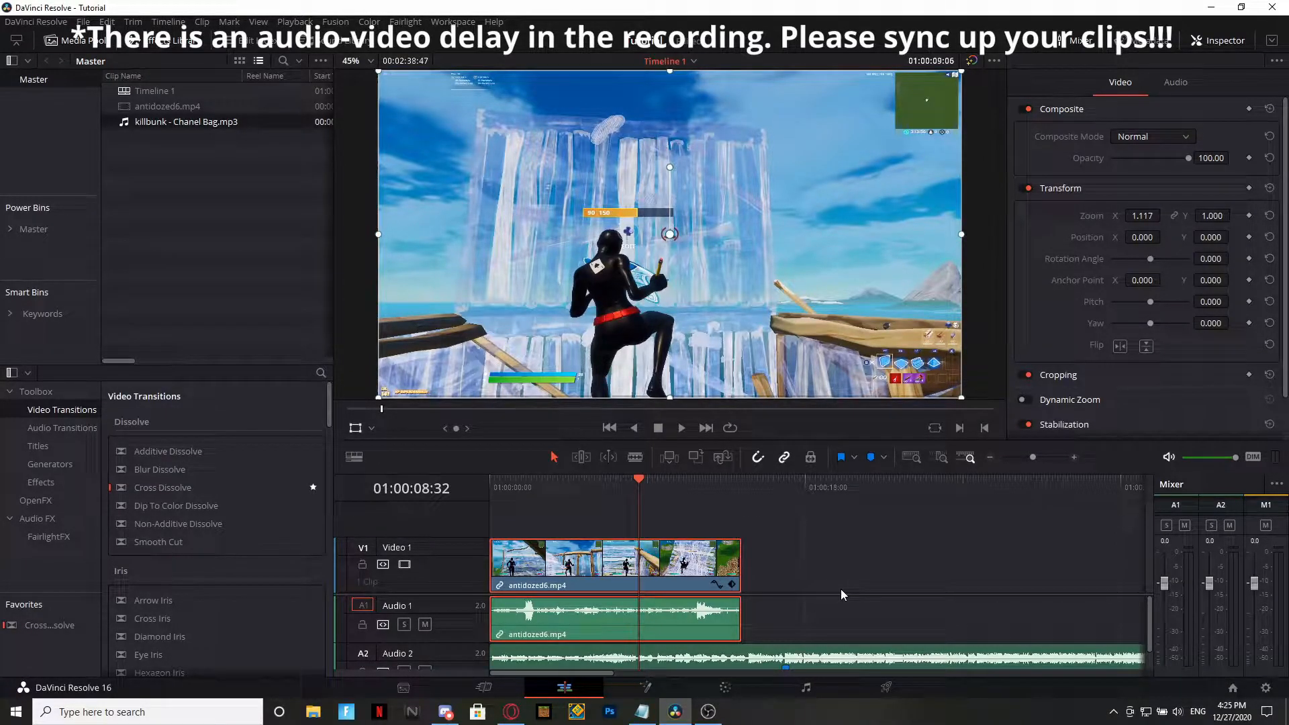
key(m)
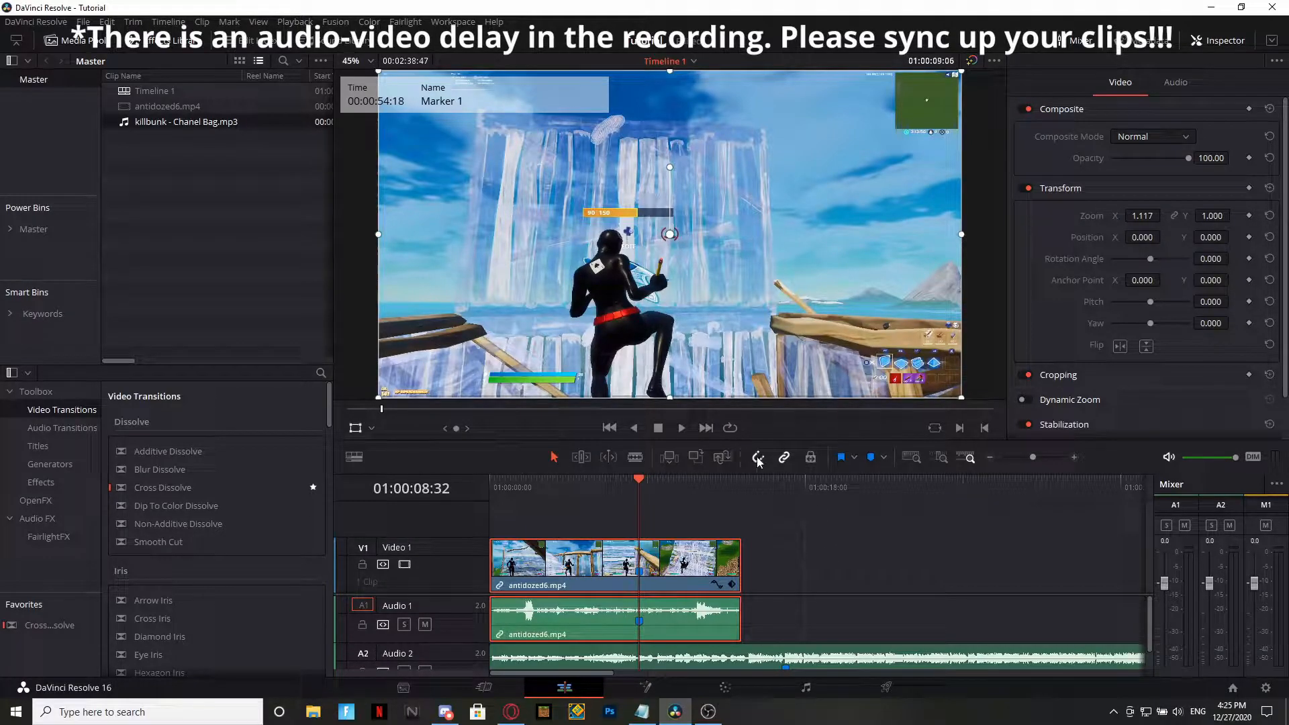
click(638, 572)
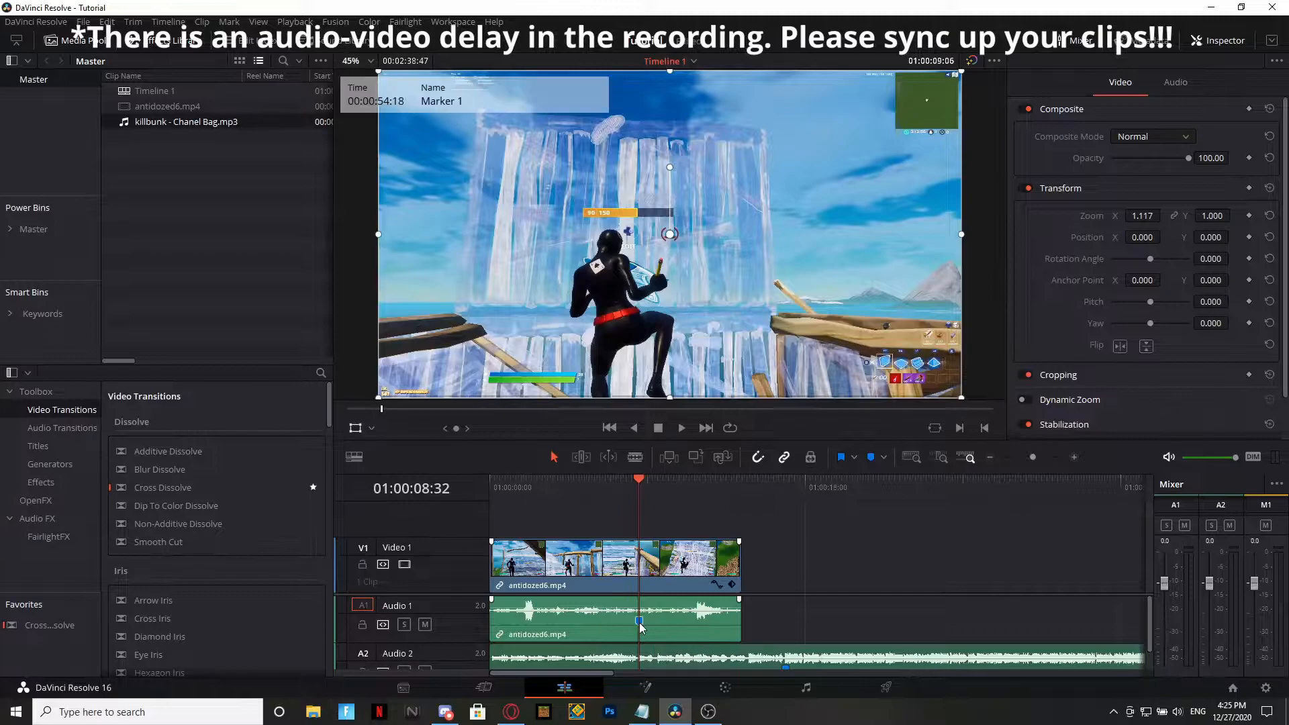
Play the gameplay clip to the sniper shot and try a marker on it at 01:00:11:52.
key(space)
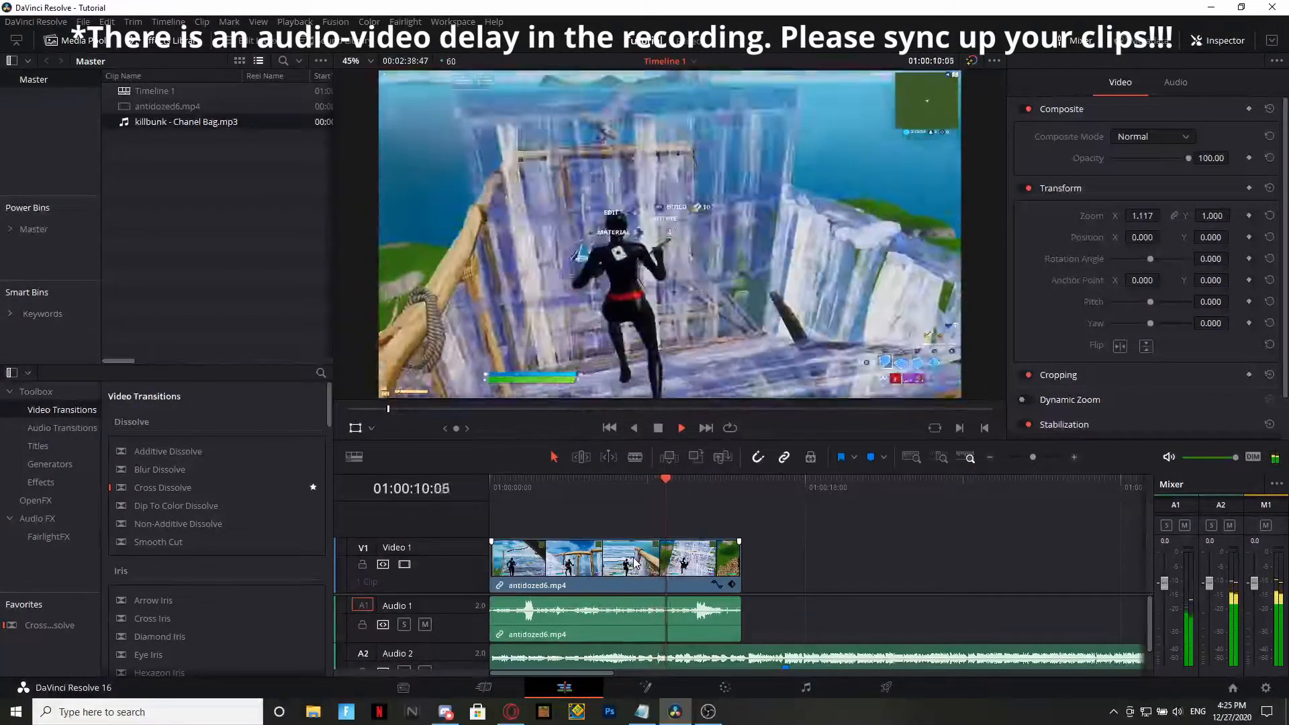
click(700, 588)
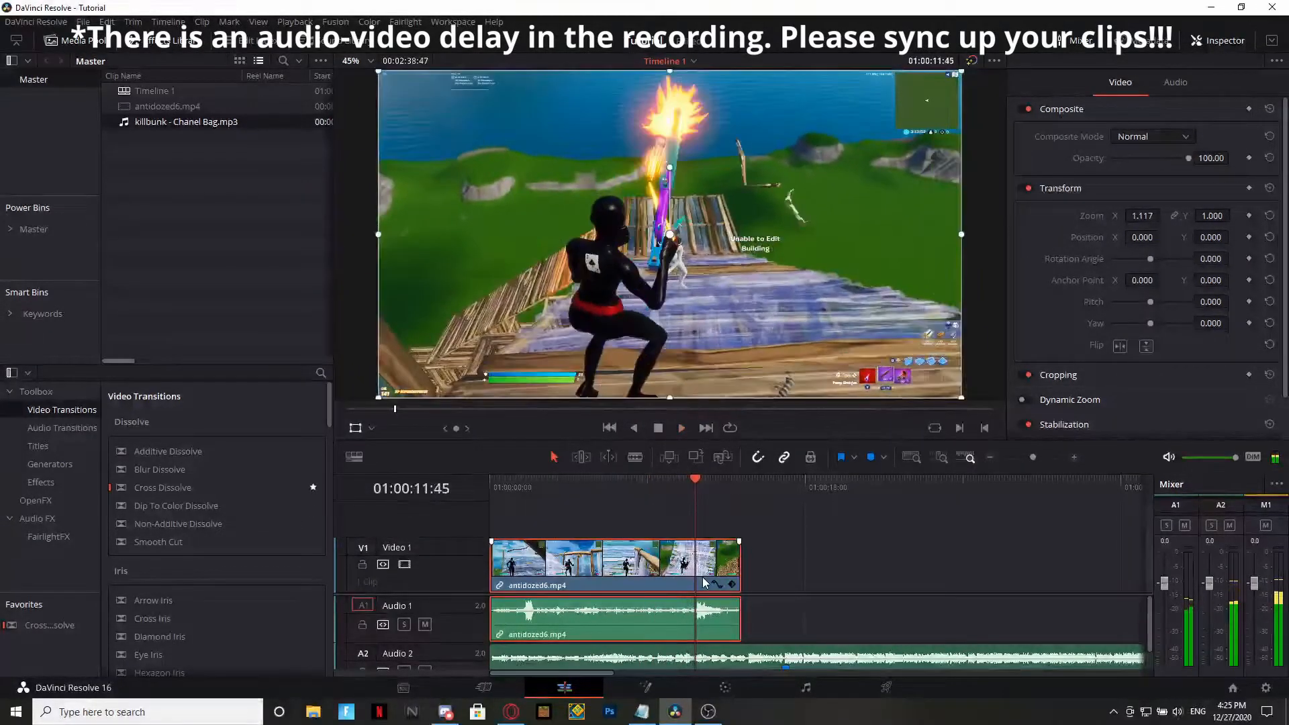
key(m)
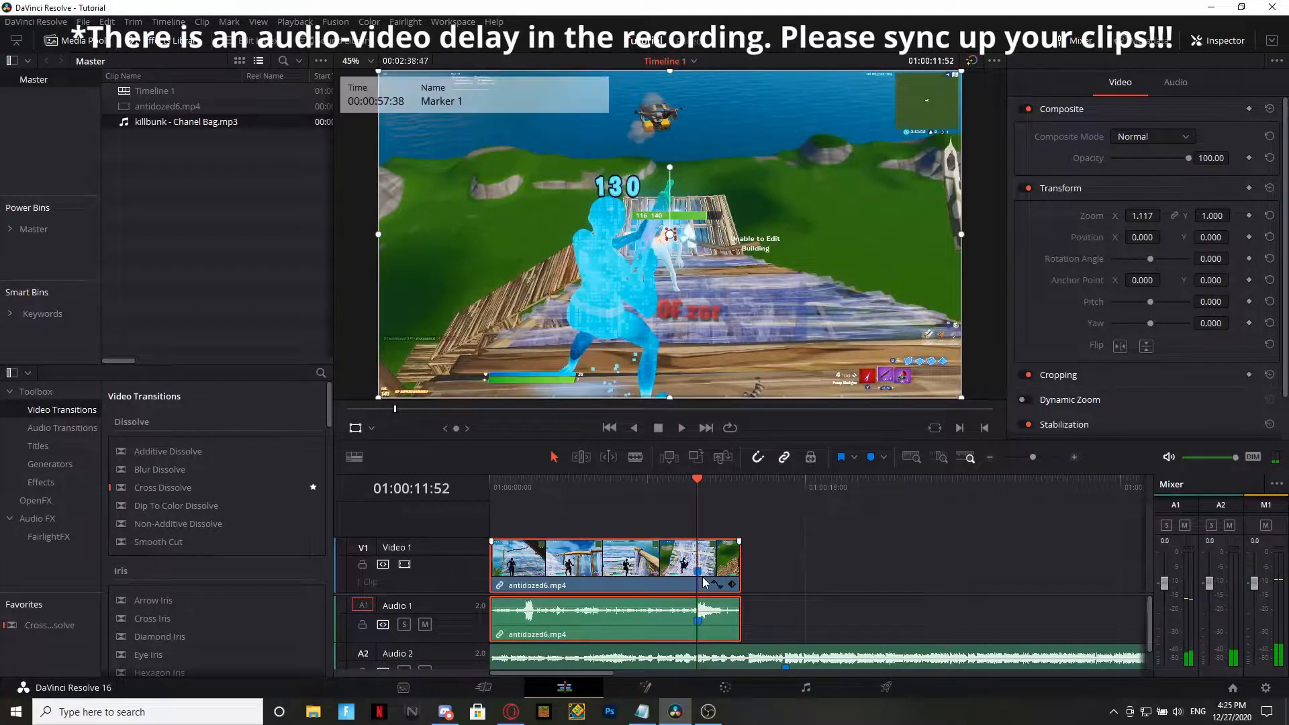
click(698, 574)
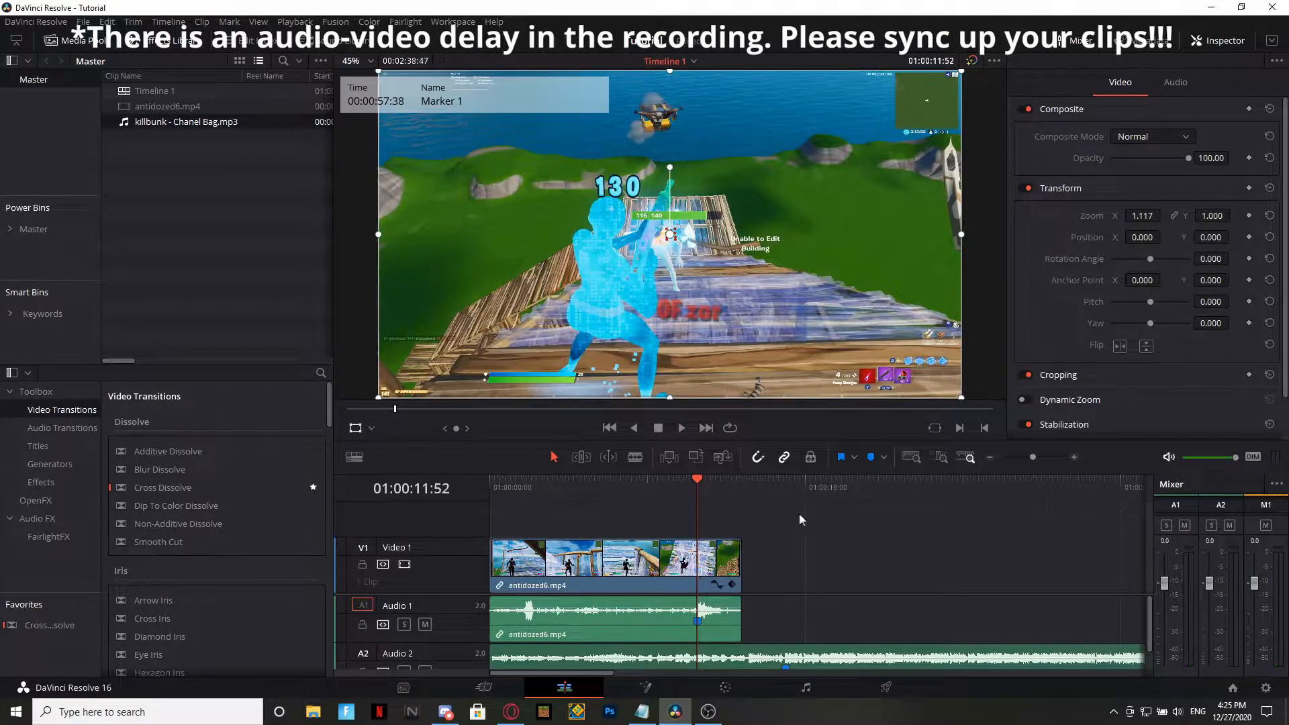
Place a marker on the gameplay clip two frames earlier, at 01:00:11:50, exactly where the shot hits.
drag(1032, 457, 1061, 454)
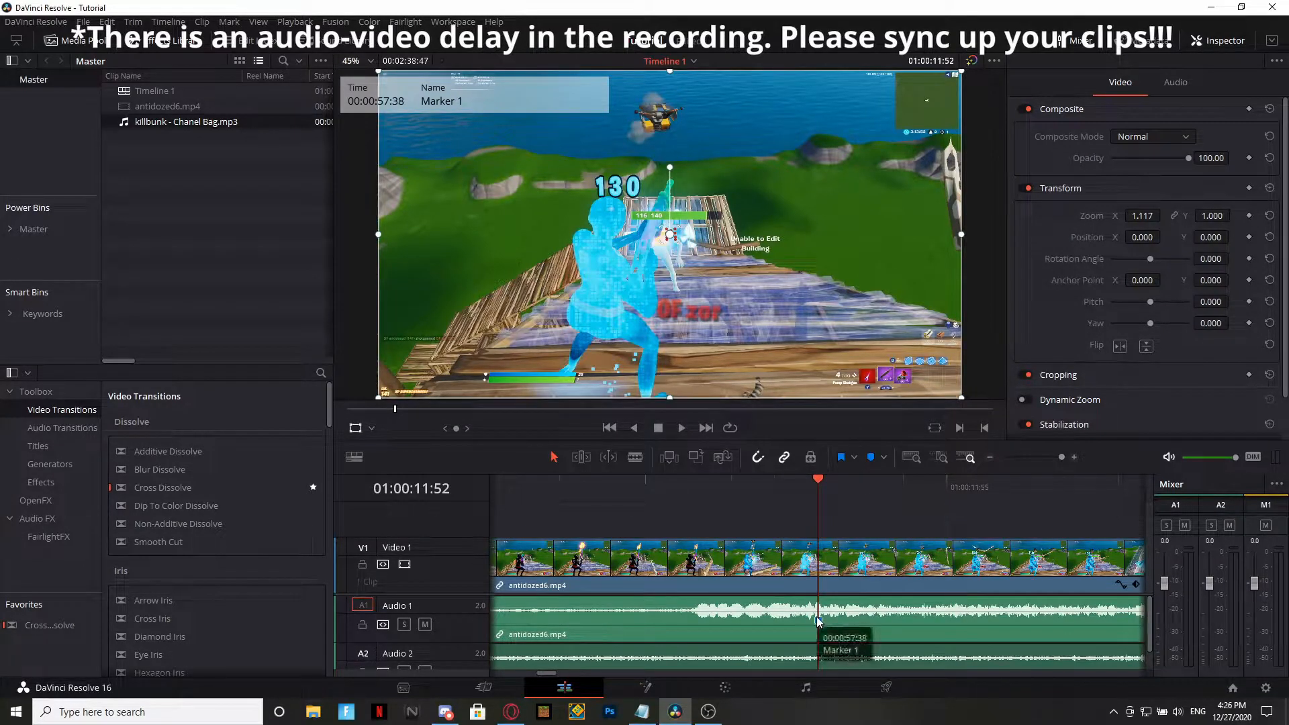
drag(816, 481, 731, 492)
click(748, 566)
key(m)
Move the gameplay clip along the timeline so its shot marker lines up with the music's beat drop marker.
drag(1060, 455, 1033, 467)
drag(589, 566, 664, 569)
scroll(671, 655, down, 3)
scroll(672, 655, up, 3)
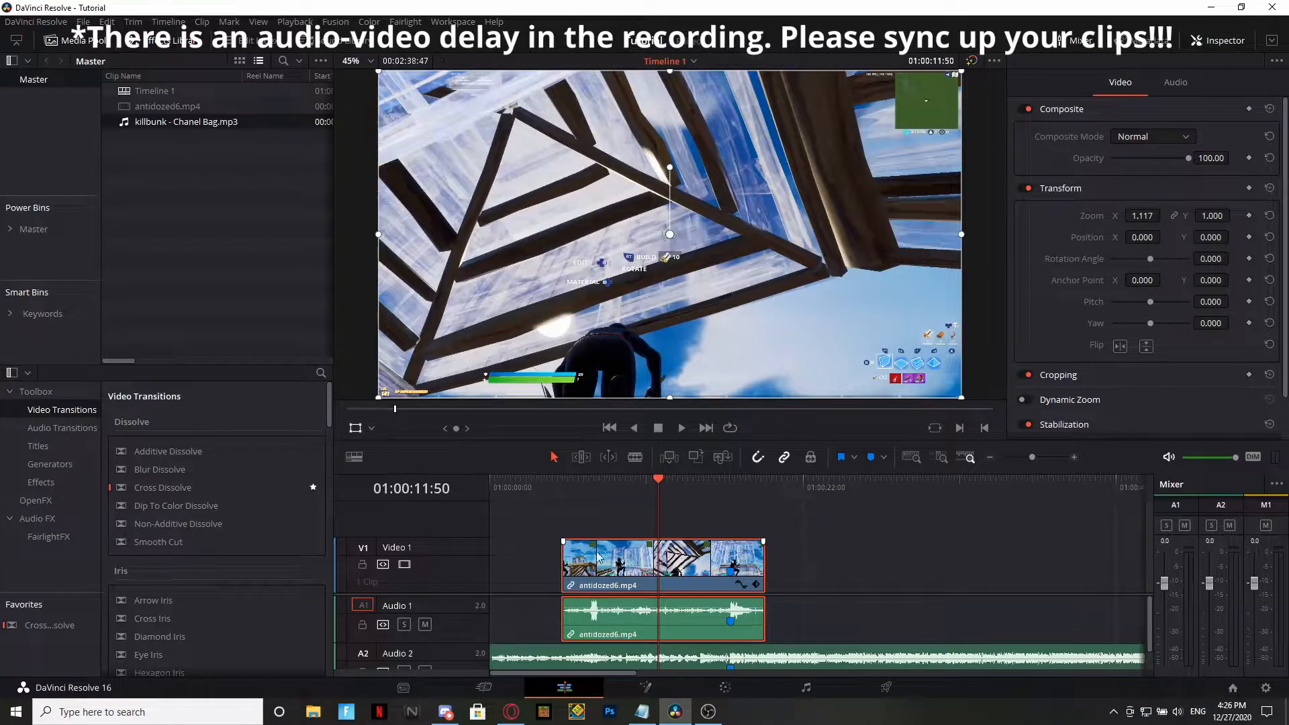
Extend the gameplay clip's start to the beginning of the timeline and play the edit from there through the markers.
mouse_move(557, 564)
mouse_down()
mouse_move(541, 564)
mouse_move(557, 564)
mouse_up()
scroll(740, 657, down, 2)
drag(658, 481, 488, 524)
key(space)
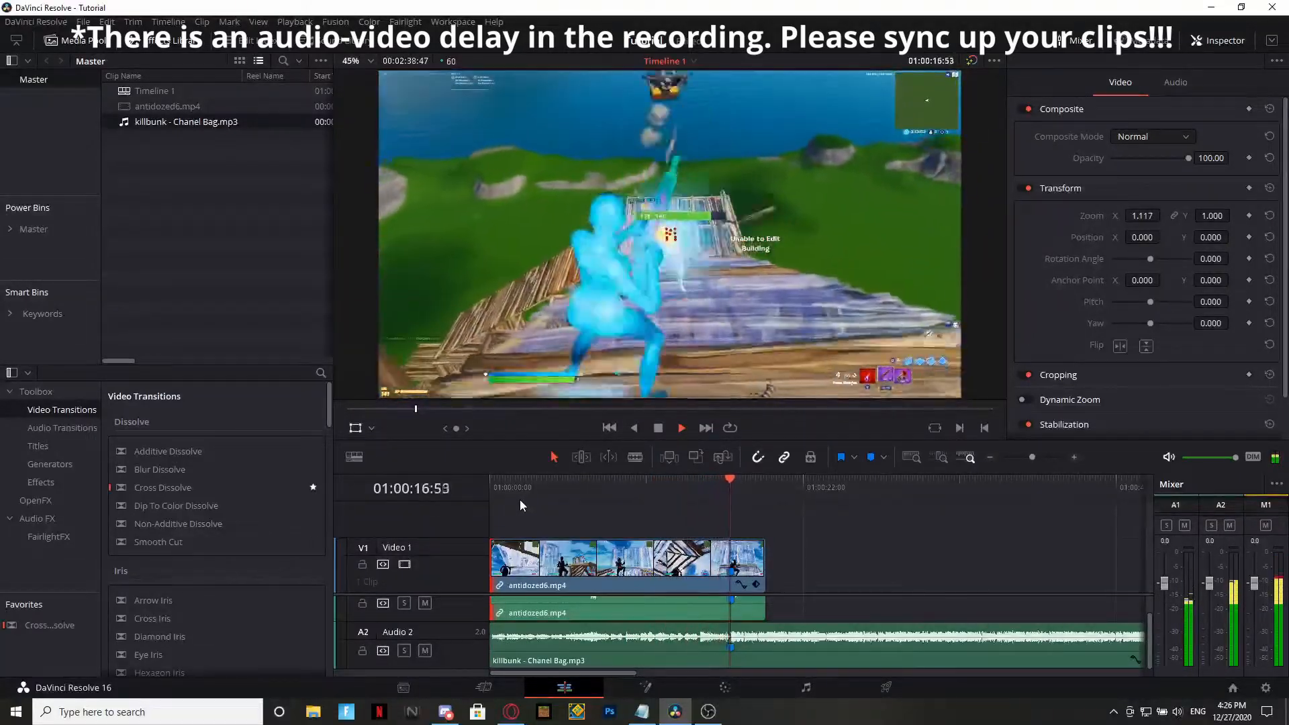
key(space)
click(737, 492)
scroll(651, 631, up, 2)
scroll(658, 631, down, 1)
scroll(670, 626, up, 1)
click(712, 566)
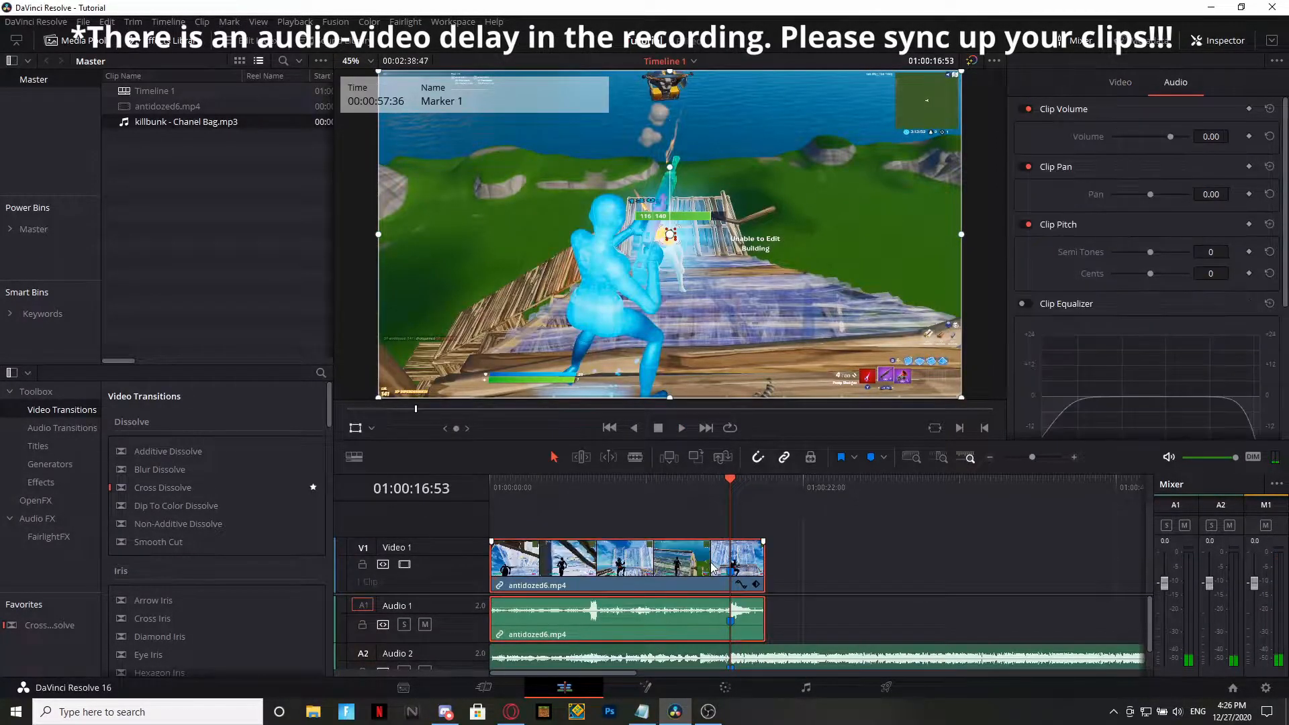
right_click(711, 566)
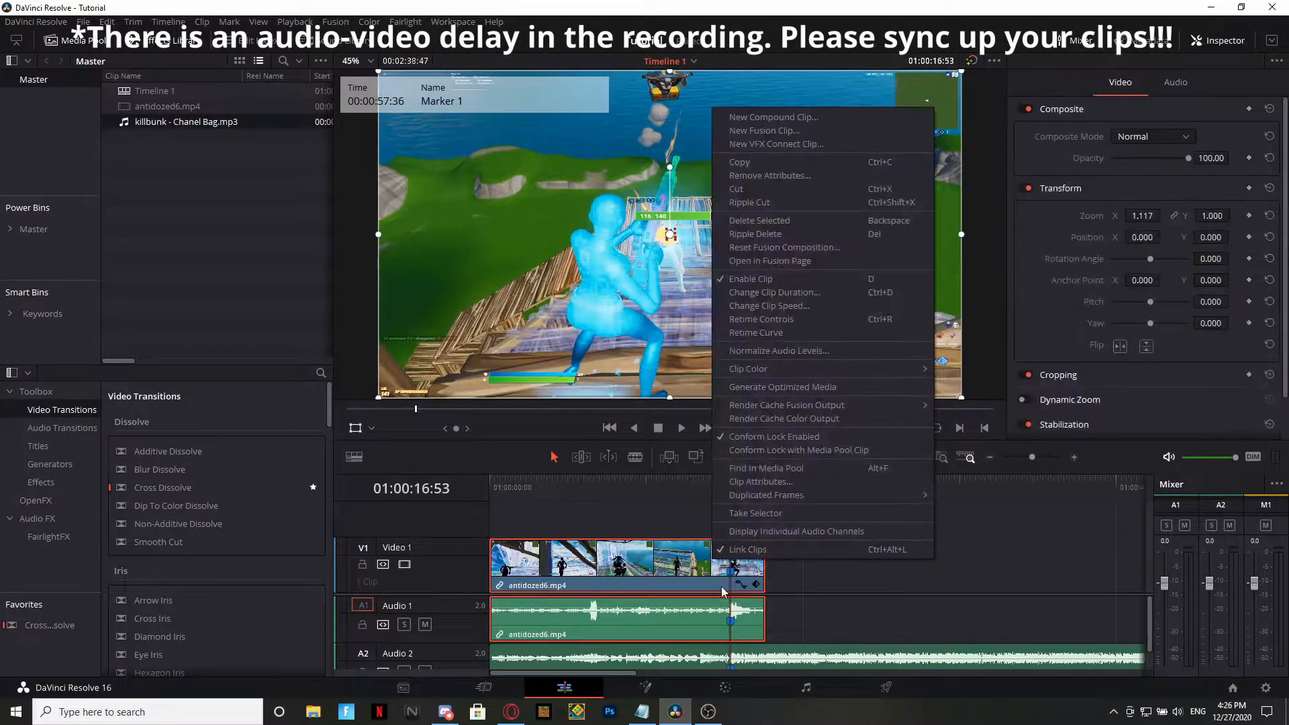
click(796, 585)
drag(1032, 458, 1034, 457)
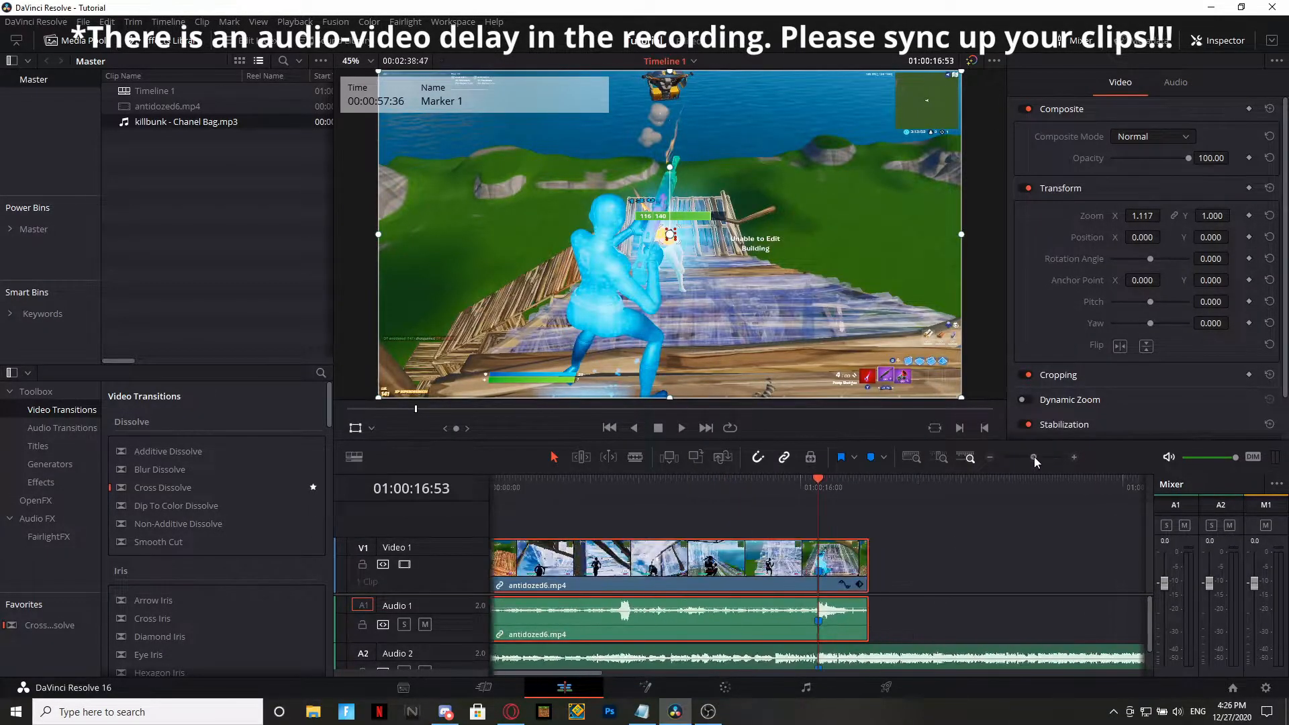
scroll(764, 626, down, 1)
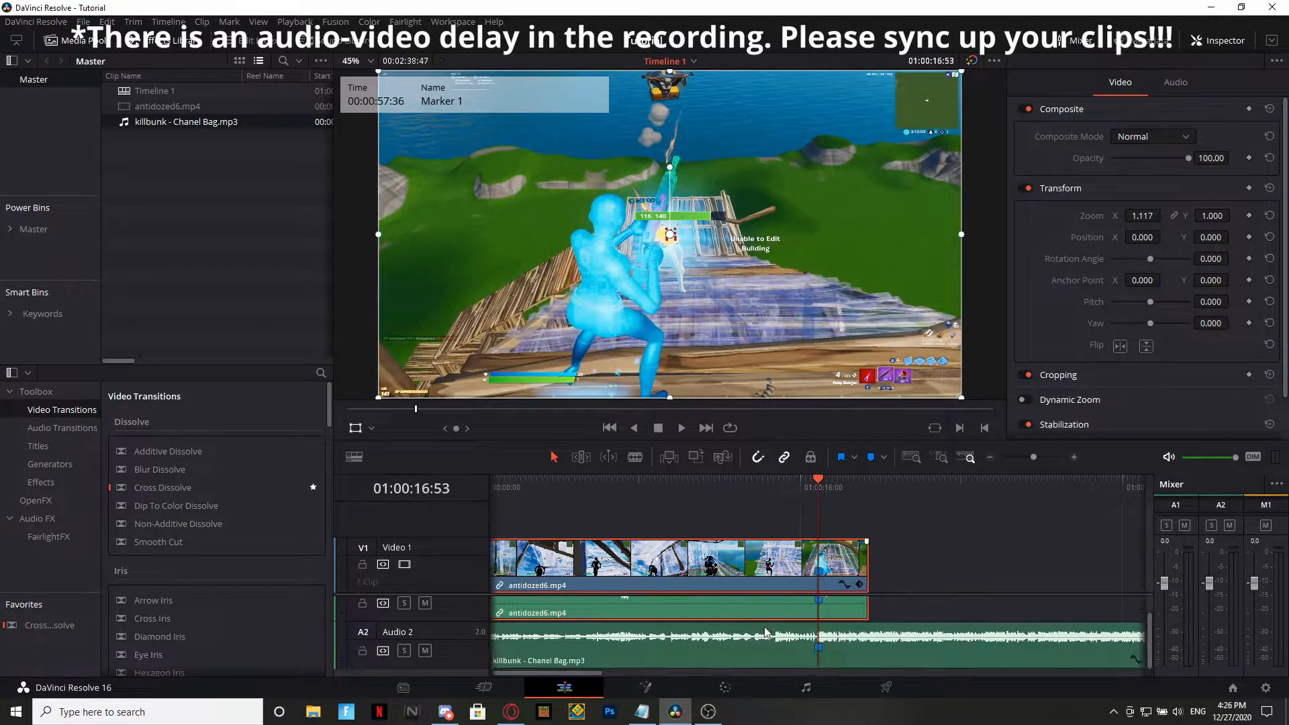
click(851, 661)
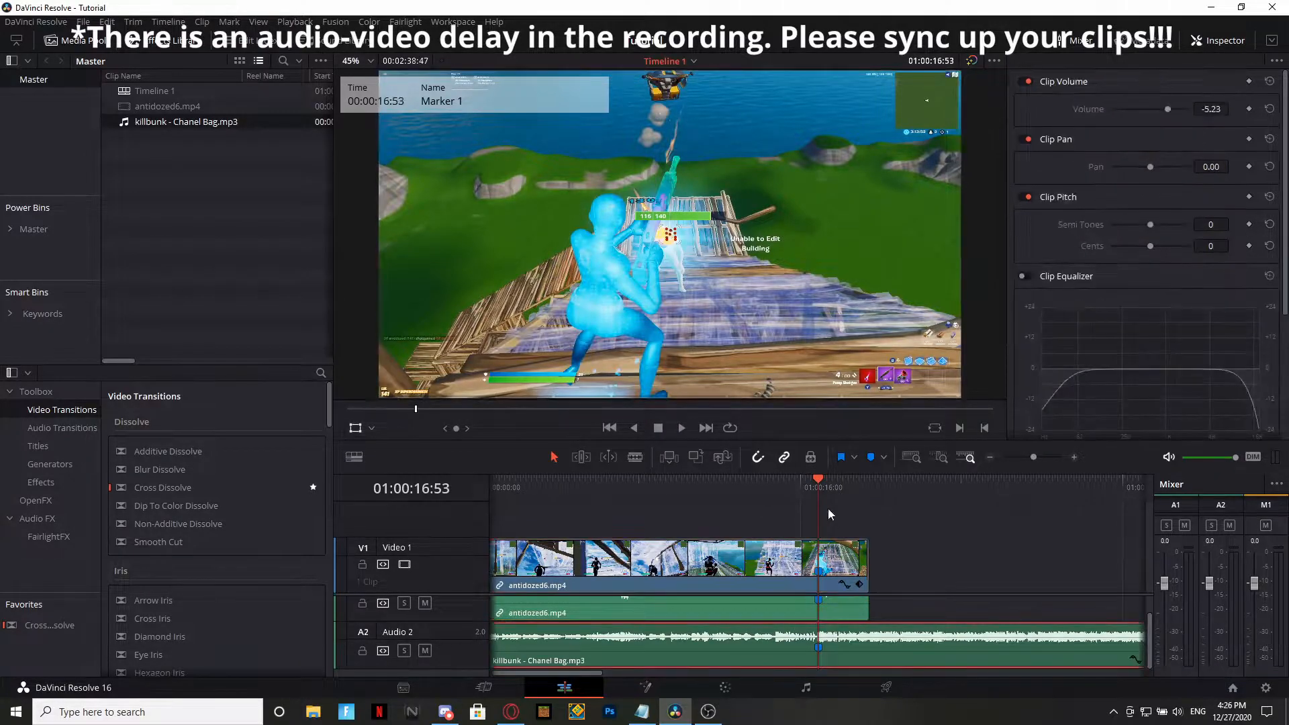
scroll(806, 617, up, 1)
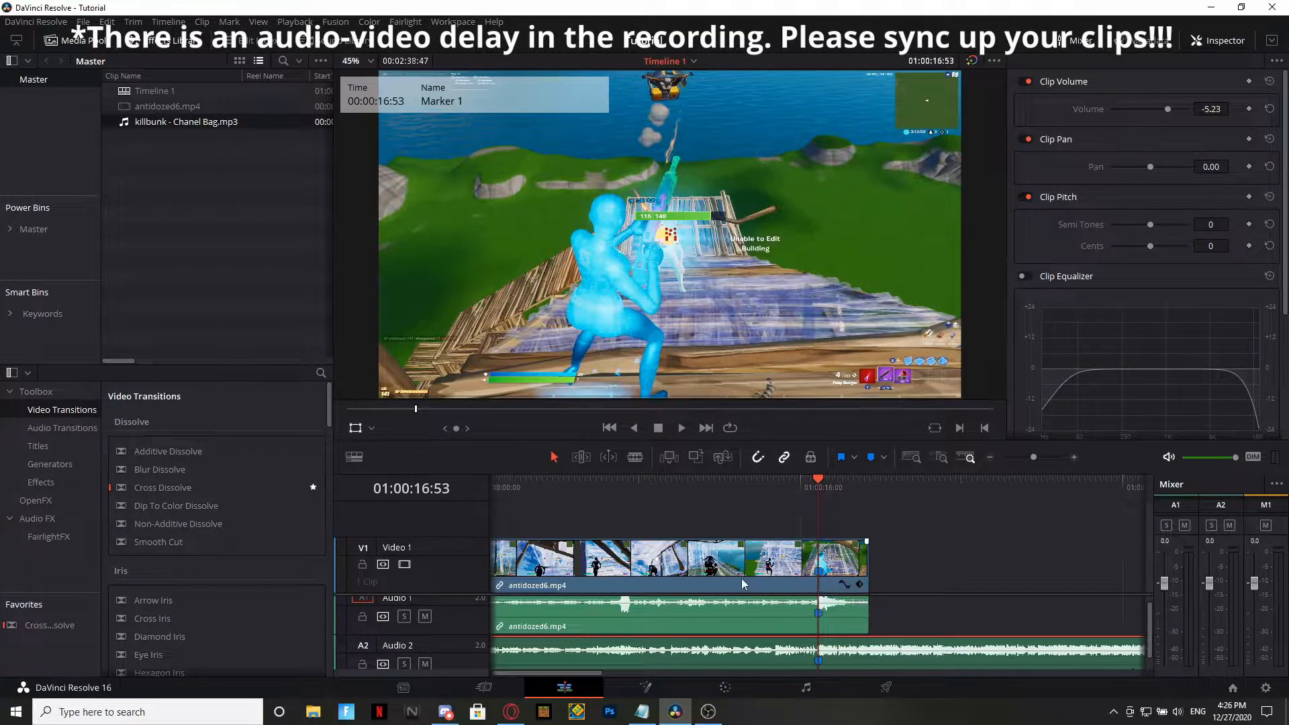
scroll(759, 621, up, 1)
Find the moment just before the shot and split the gameplay clip there, at 01:00:16:27.
drag(819, 481, 800, 488)
click(760, 556)
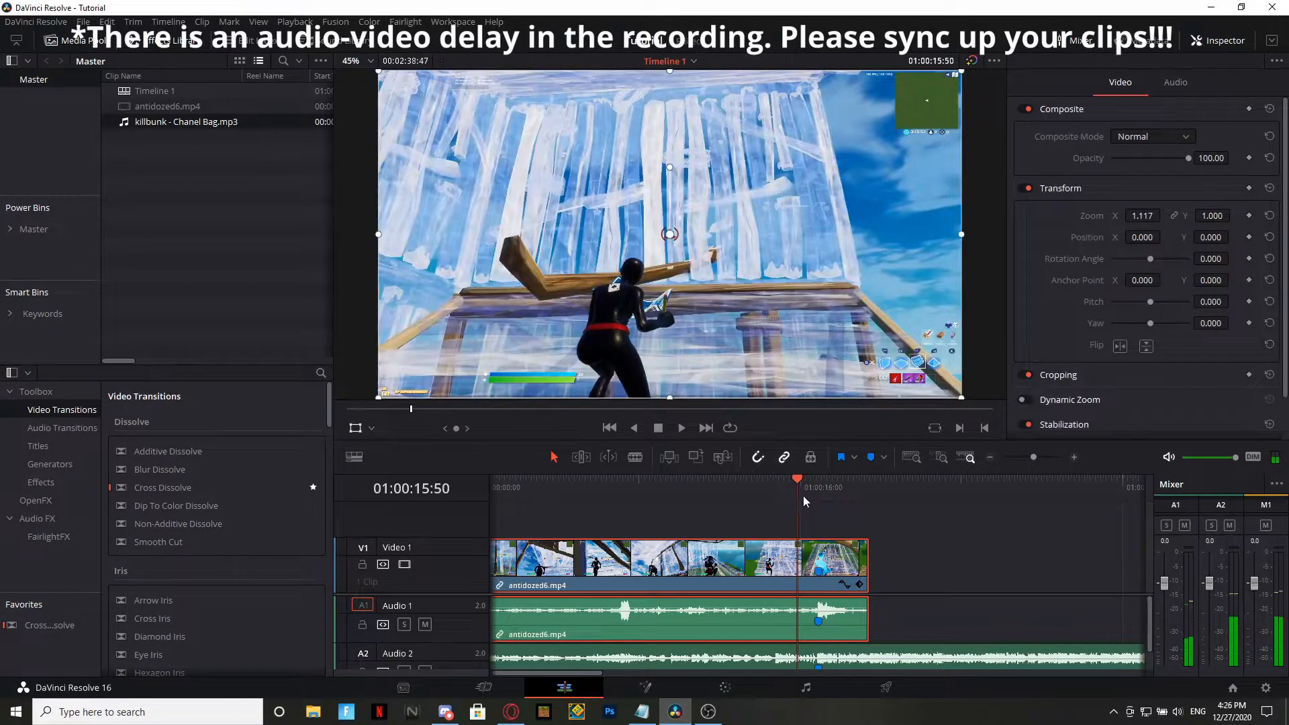
key(space)
key(space)
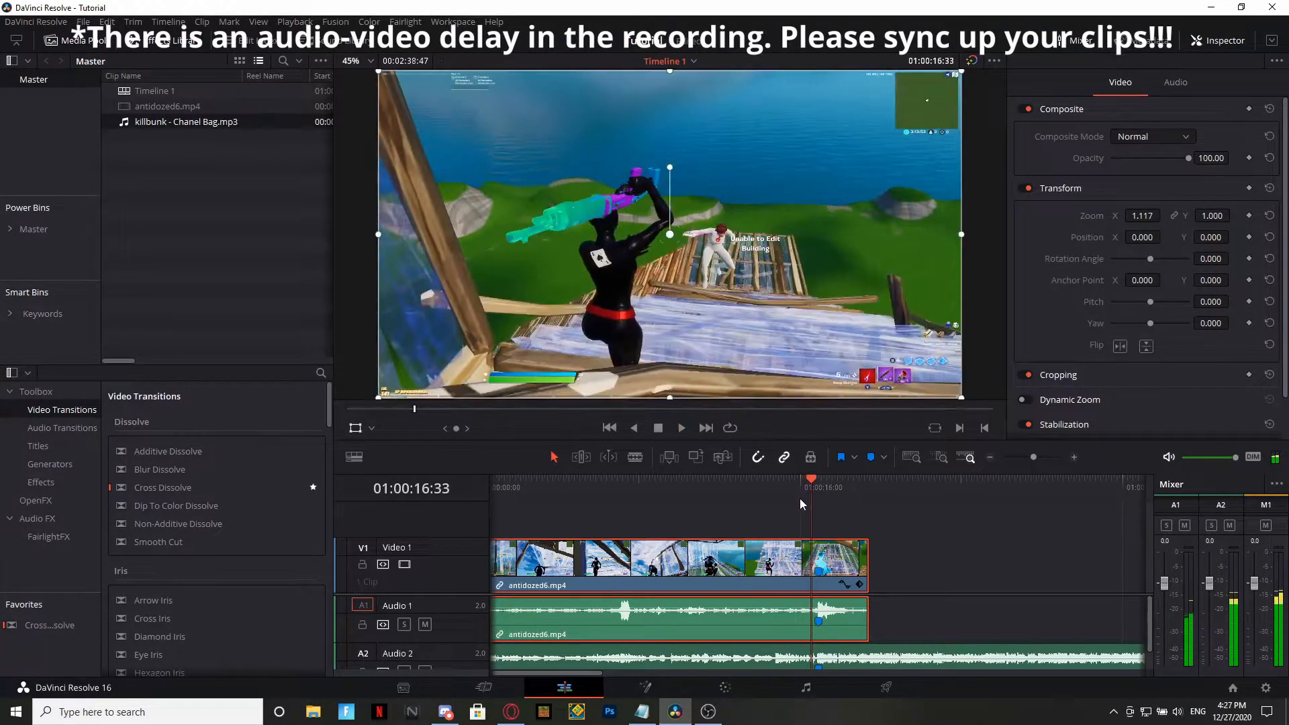
drag(809, 484, 803, 486)
key(space)
key(space)
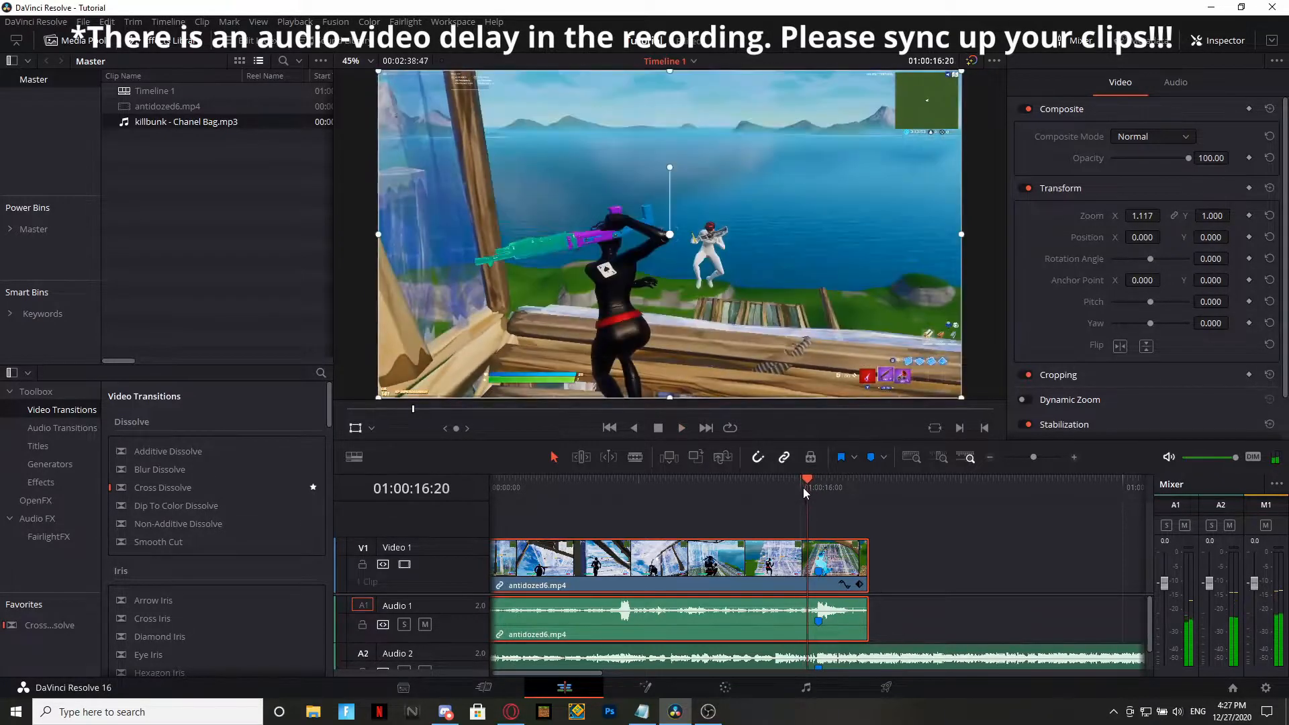
key(space)
key(space)
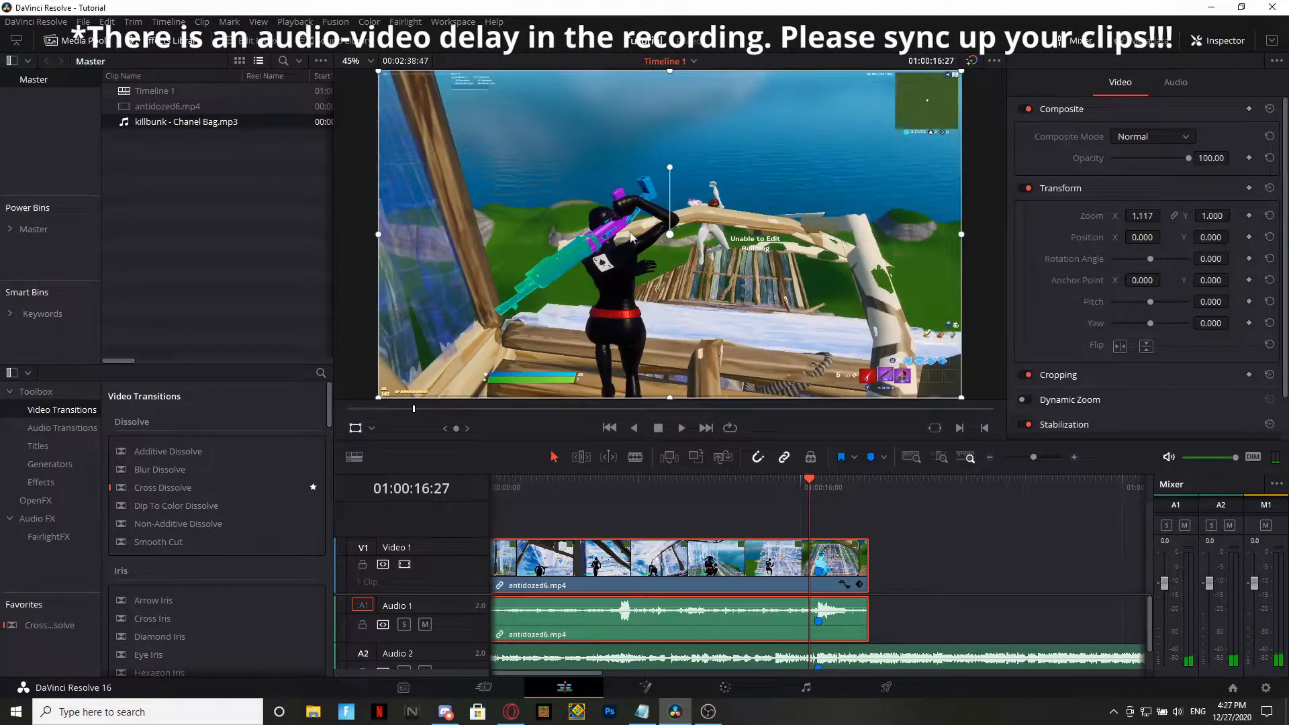
key(ctrl+b)
Unlink the video and audio of the short gameplay piece after the cut.
click(848, 561)
right_click(847, 561)
click(925, 578)
click(723, 566)
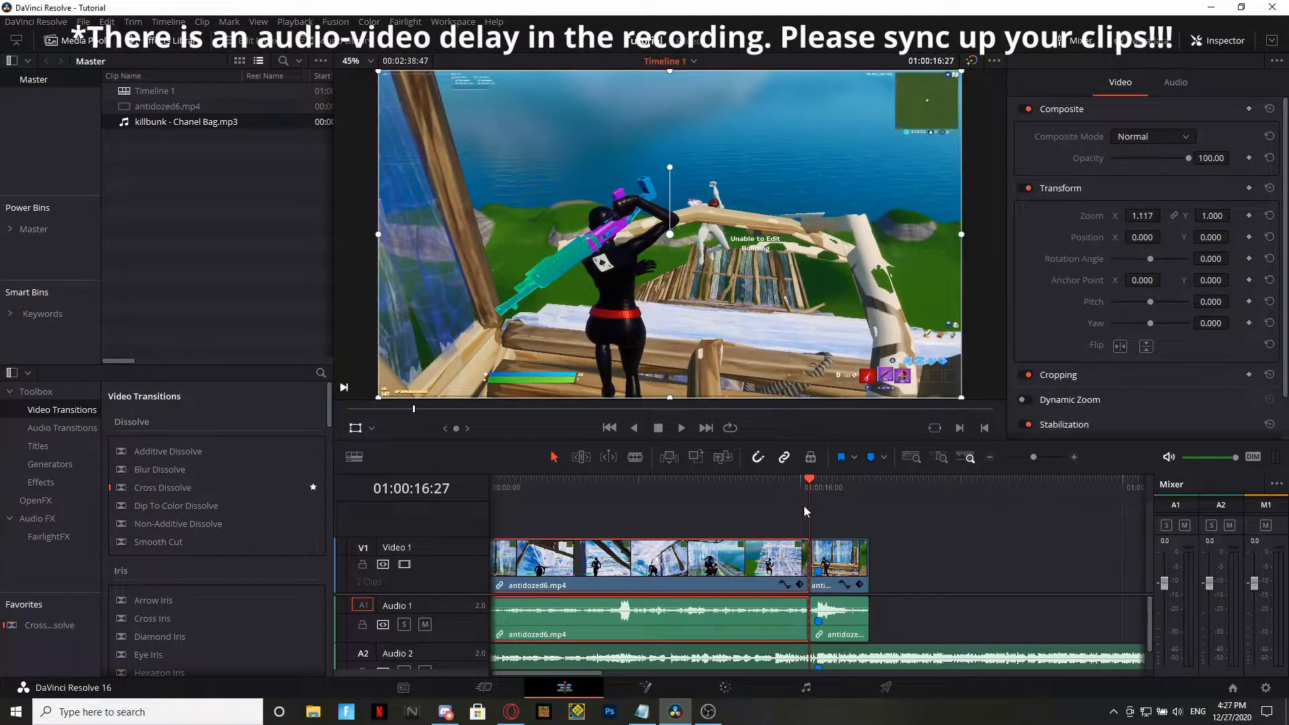
click(838, 564)
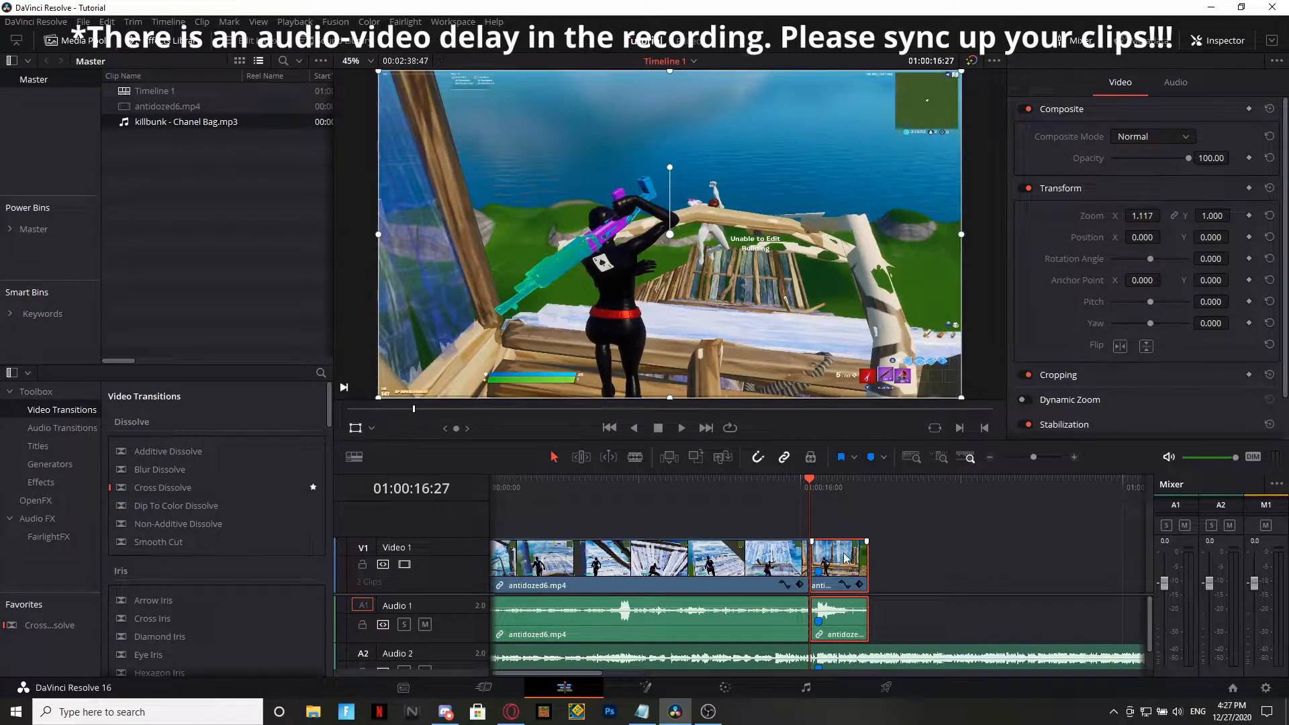
right_click(846, 560)
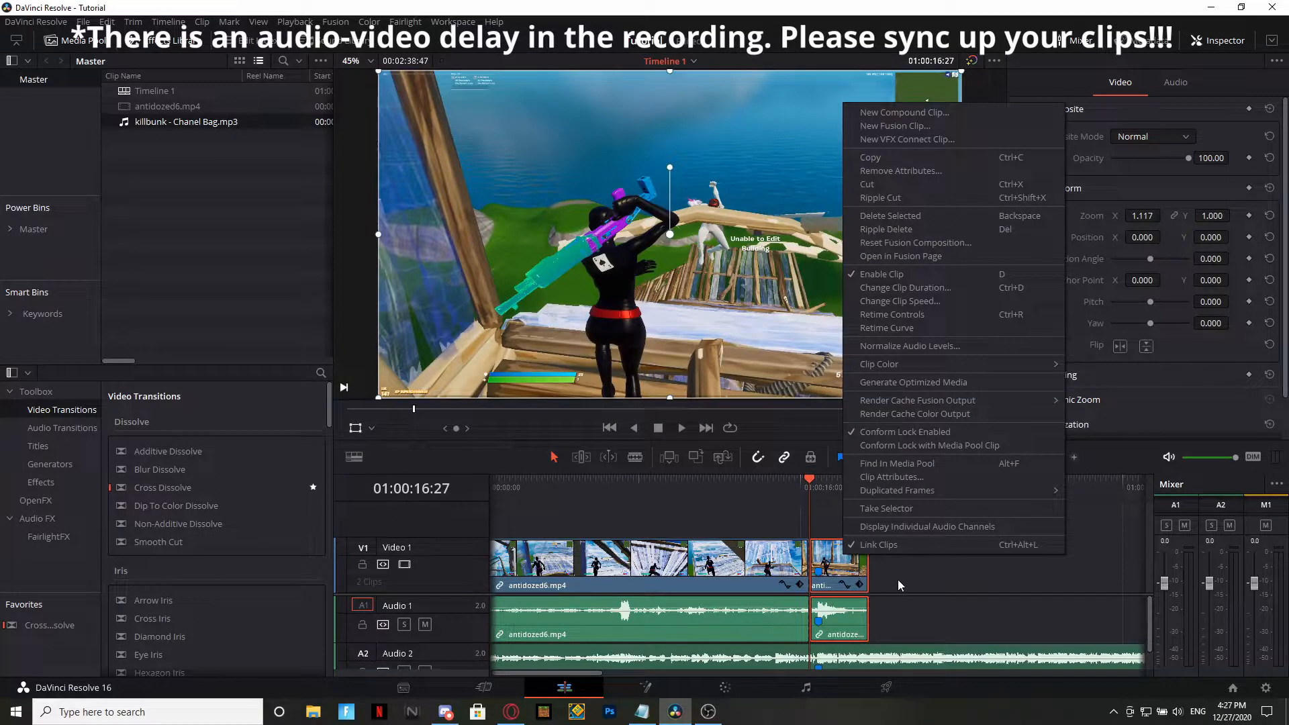
click(847, 566)
right_click(847, 566)
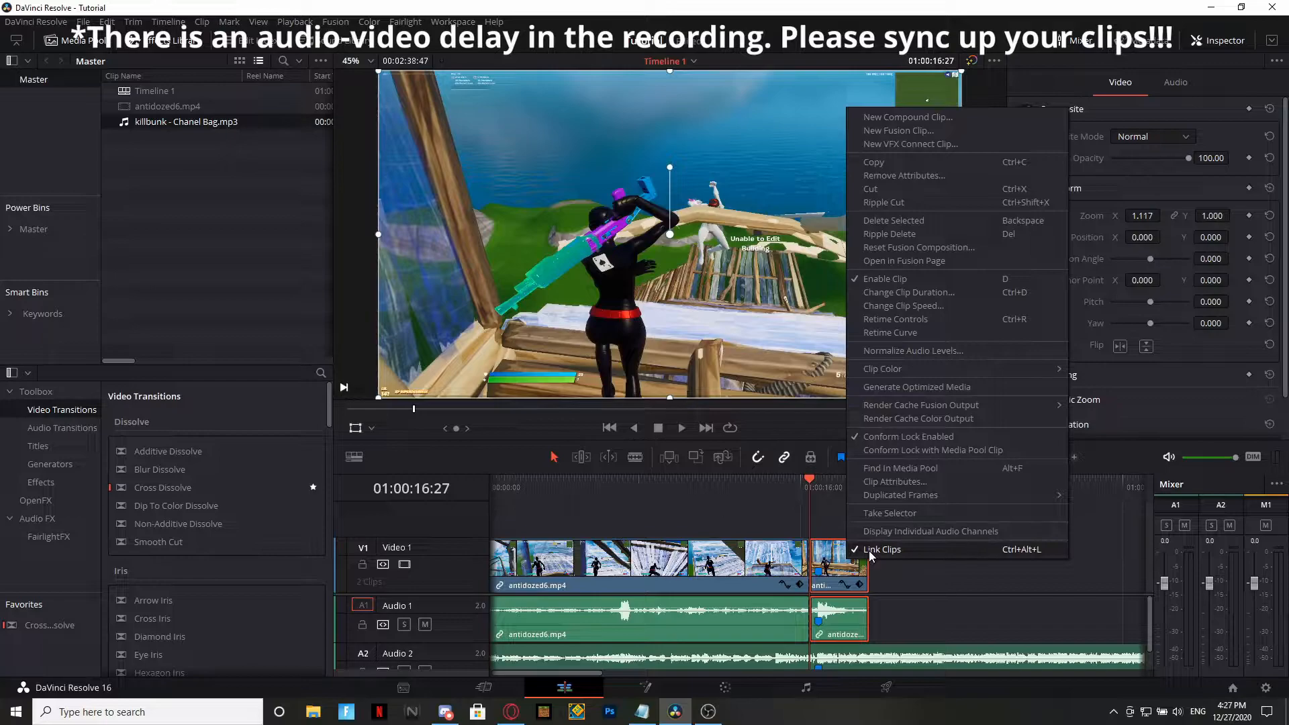
click(868, 551)
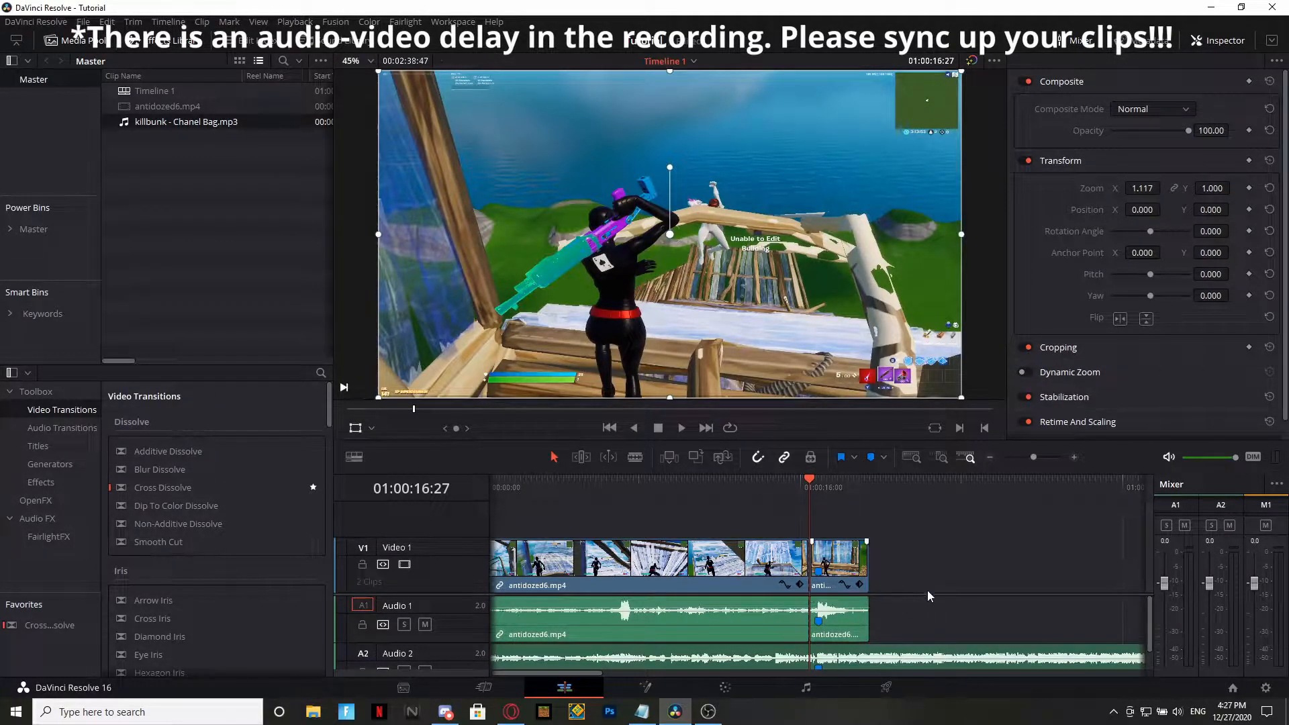
Display the retime curve for the short video piece after the cut.
right_click(856, 567)
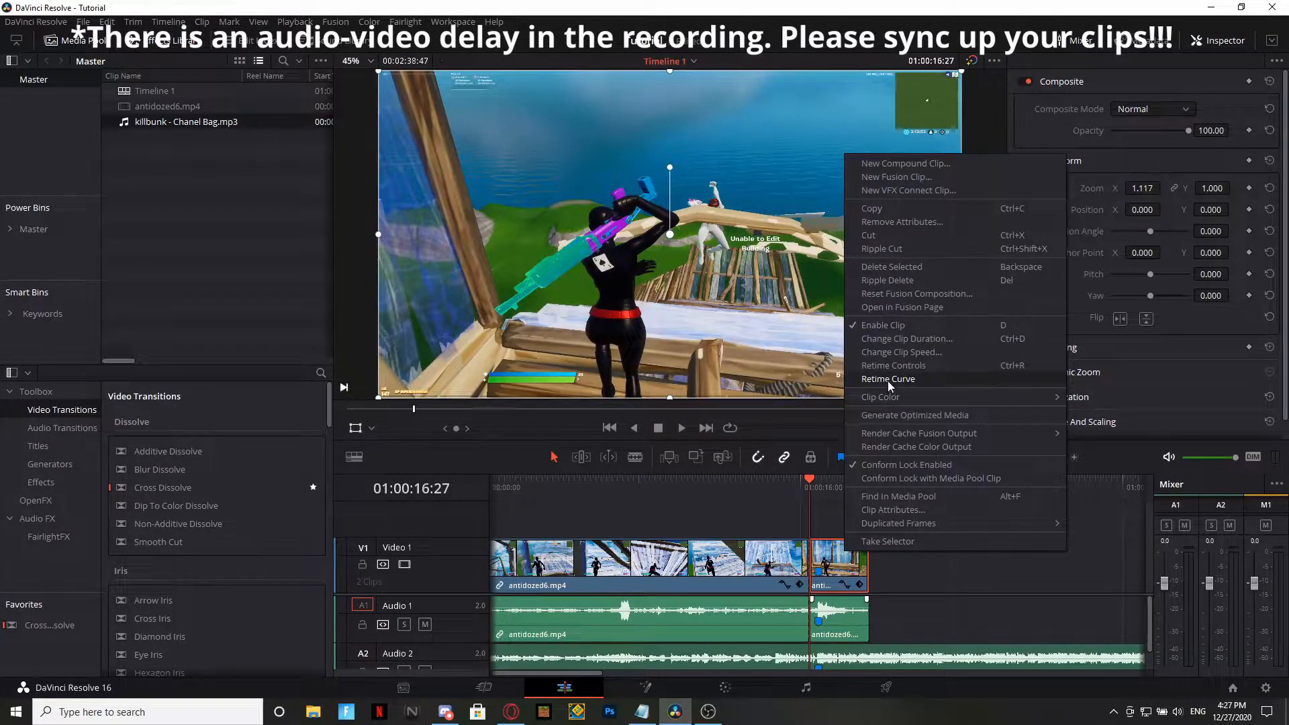
click(887, 380)
drag(1040, 457, 1047, 457)
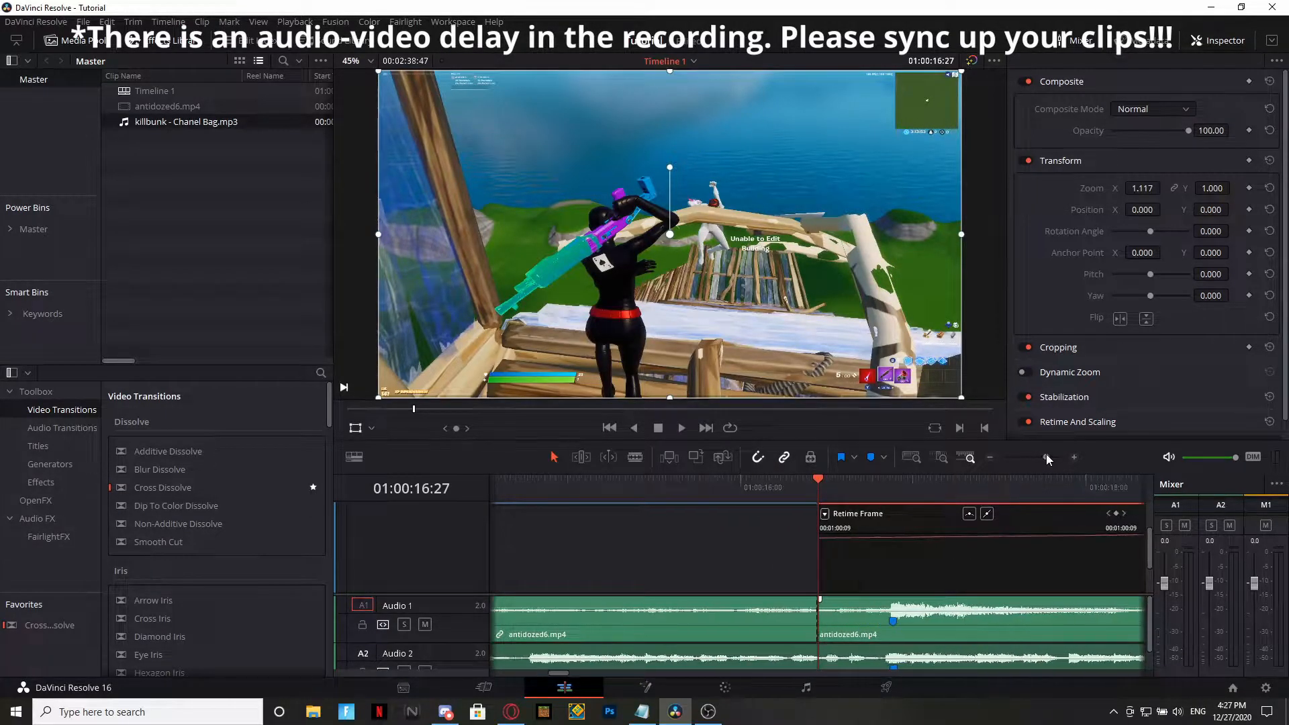
Replace the Retime Frame curve with the Retime Speed curve for the short video piece after the cut.
click(826, 514)
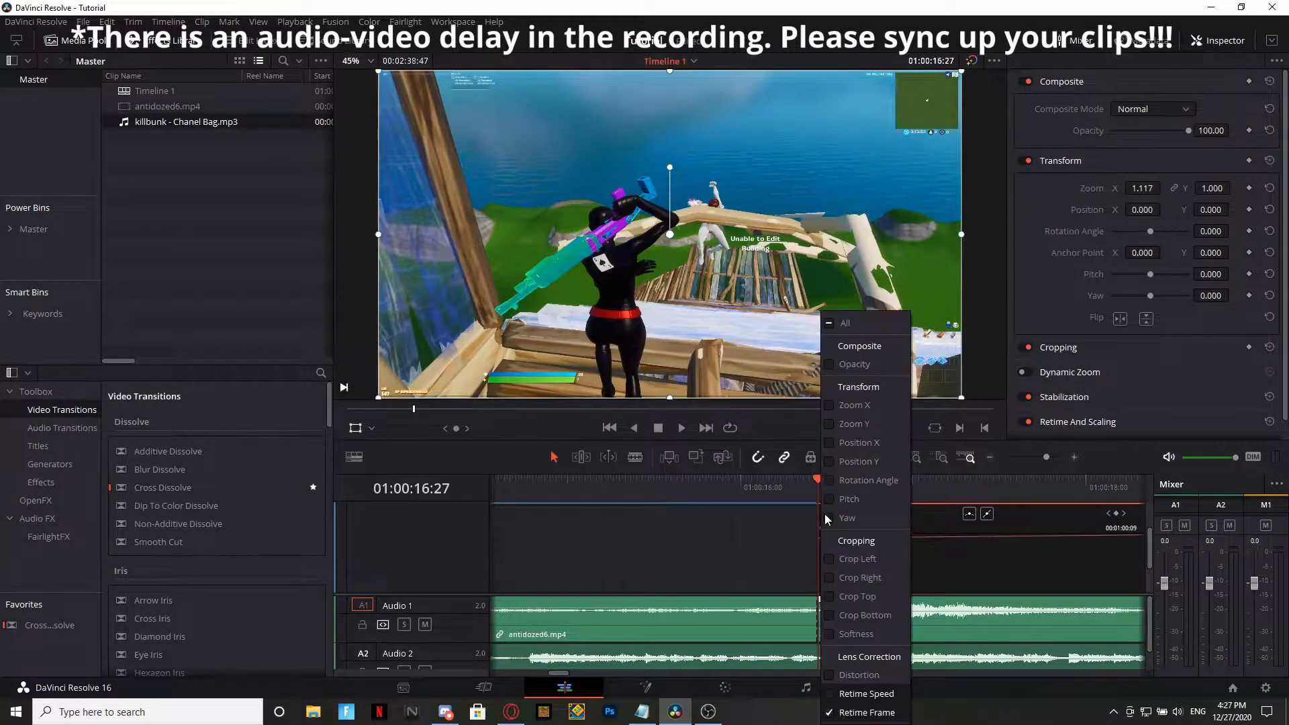
click(829, 713)
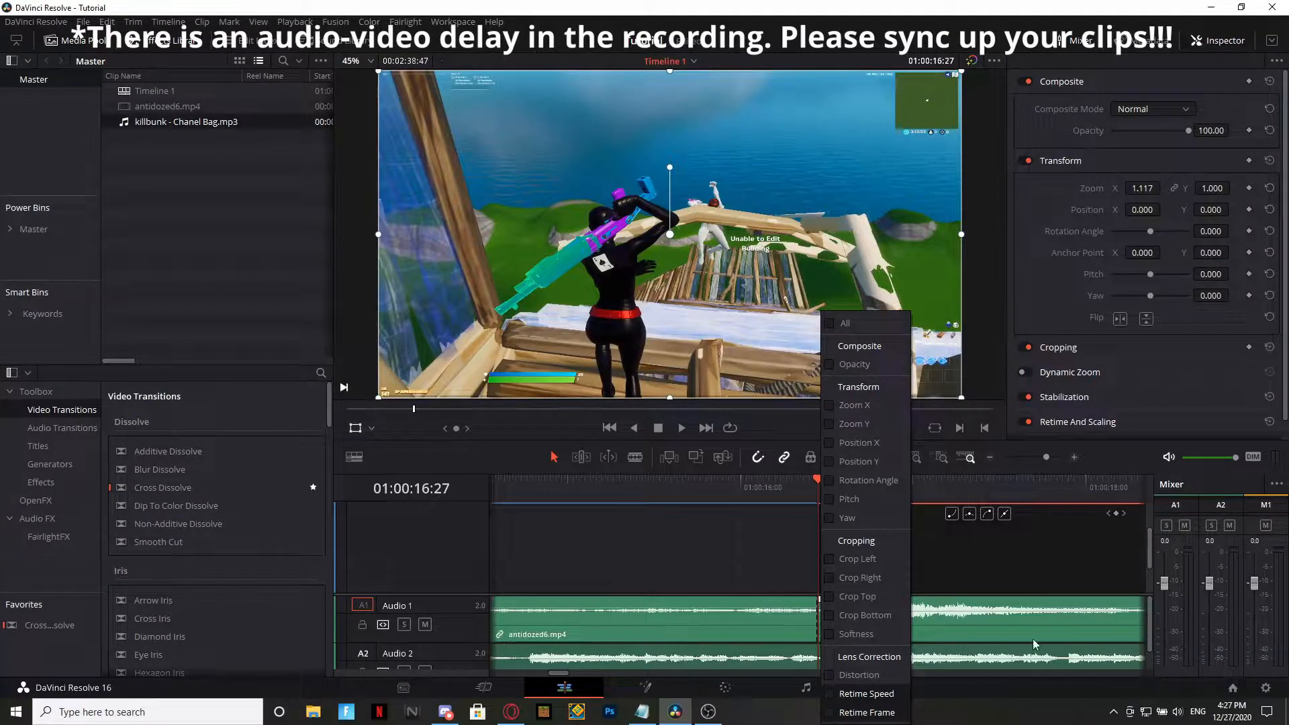
click(829, 694)
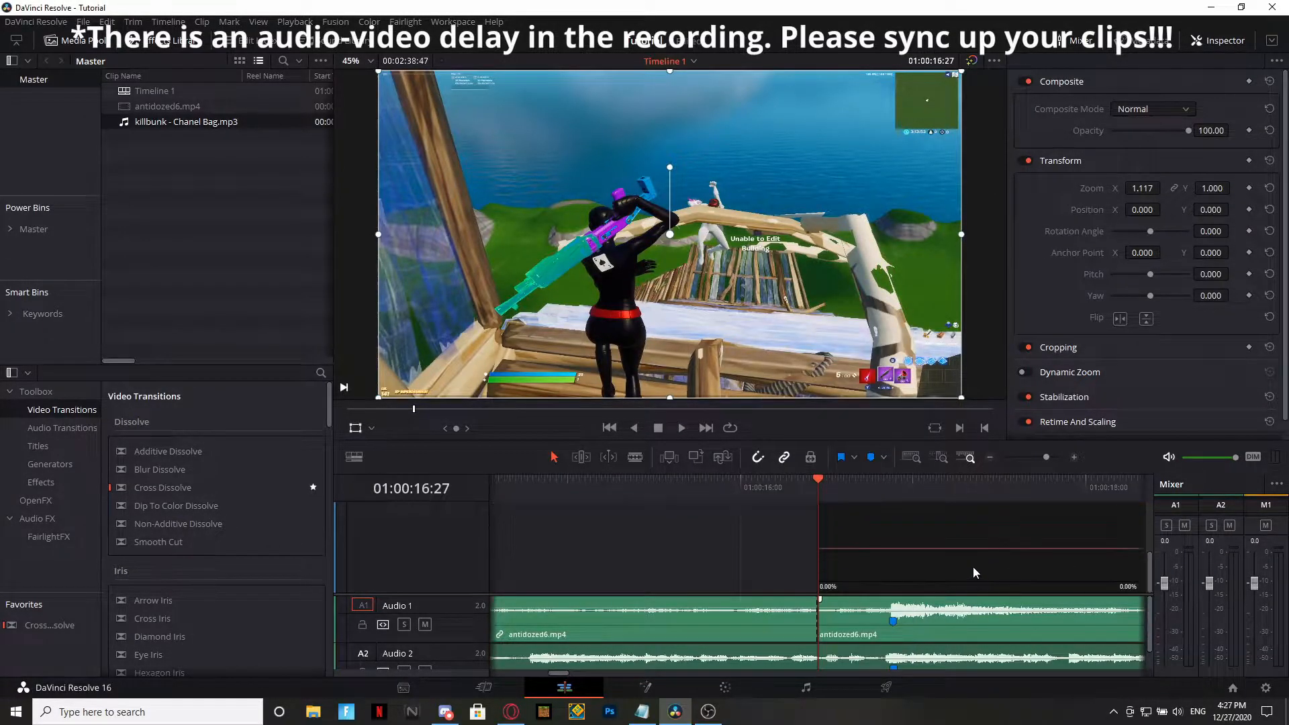
drag(1015, 524, 1044, 486)
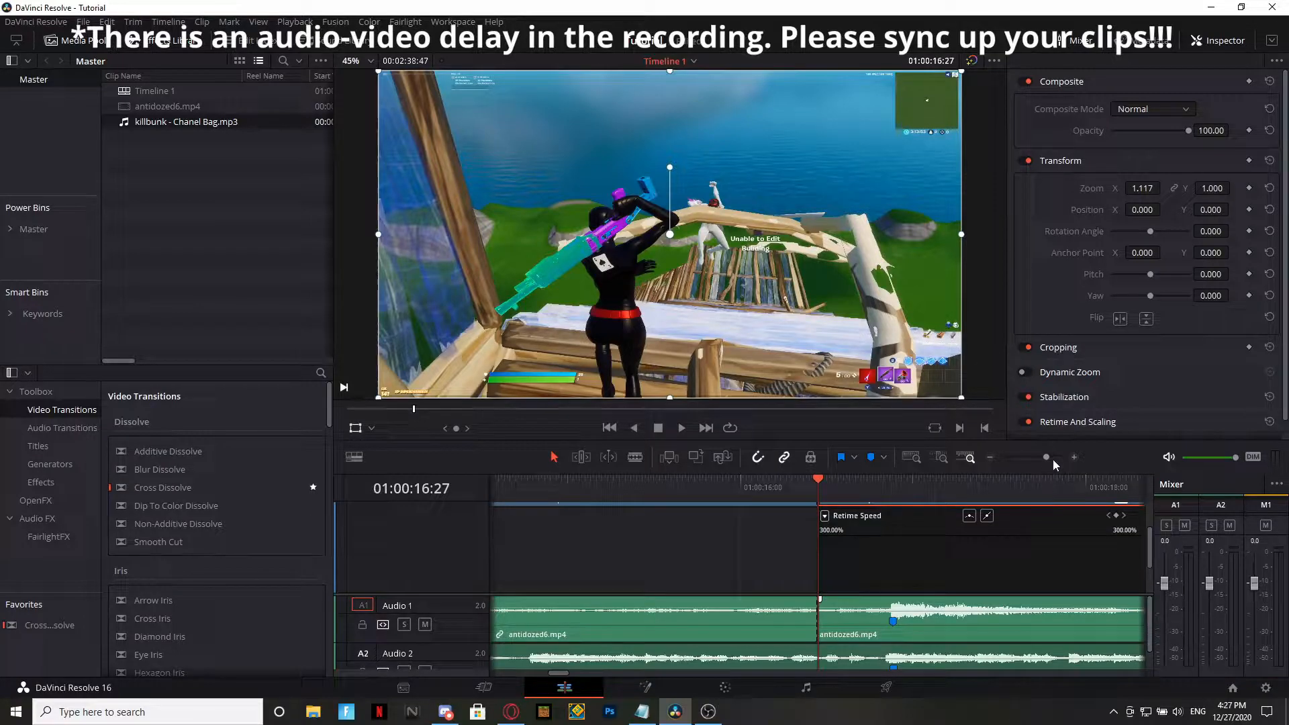
Add a Retime Speed keyframe at the start of the short video piece, at 01:00:16:27.
click(1116, 516)
scroll(1091, 536, up, 2)
scroll(1112, 517, up, 1)
scroll(1029, 529, down, 2)
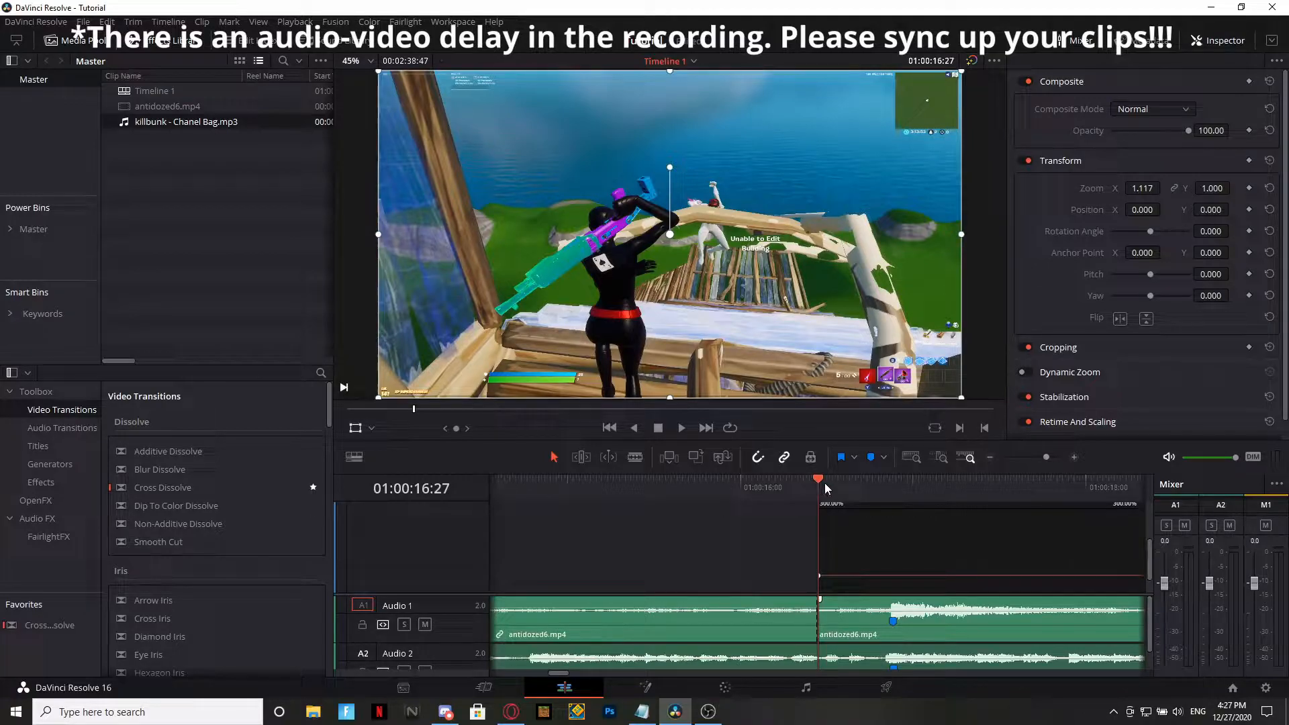
Add a second speed keyframe at 01:00:16:35 and slow down the segment between the two keyframes.
drag(829, 481, 837, 482)
drag(837, 482, 841, 482)
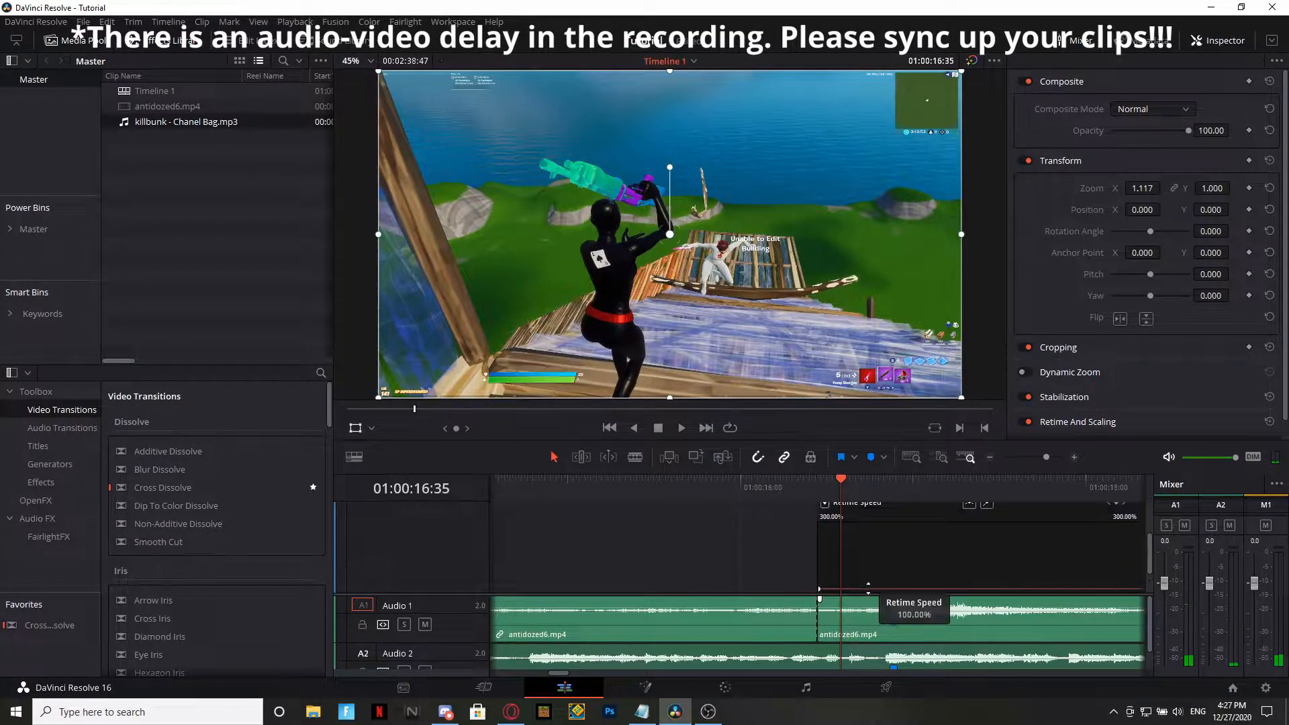
scroll(1067, 541, up, 2)
click(1117, 530)
scroll(1007, 547, down, 2)
drag(826, 548, 850, 669)
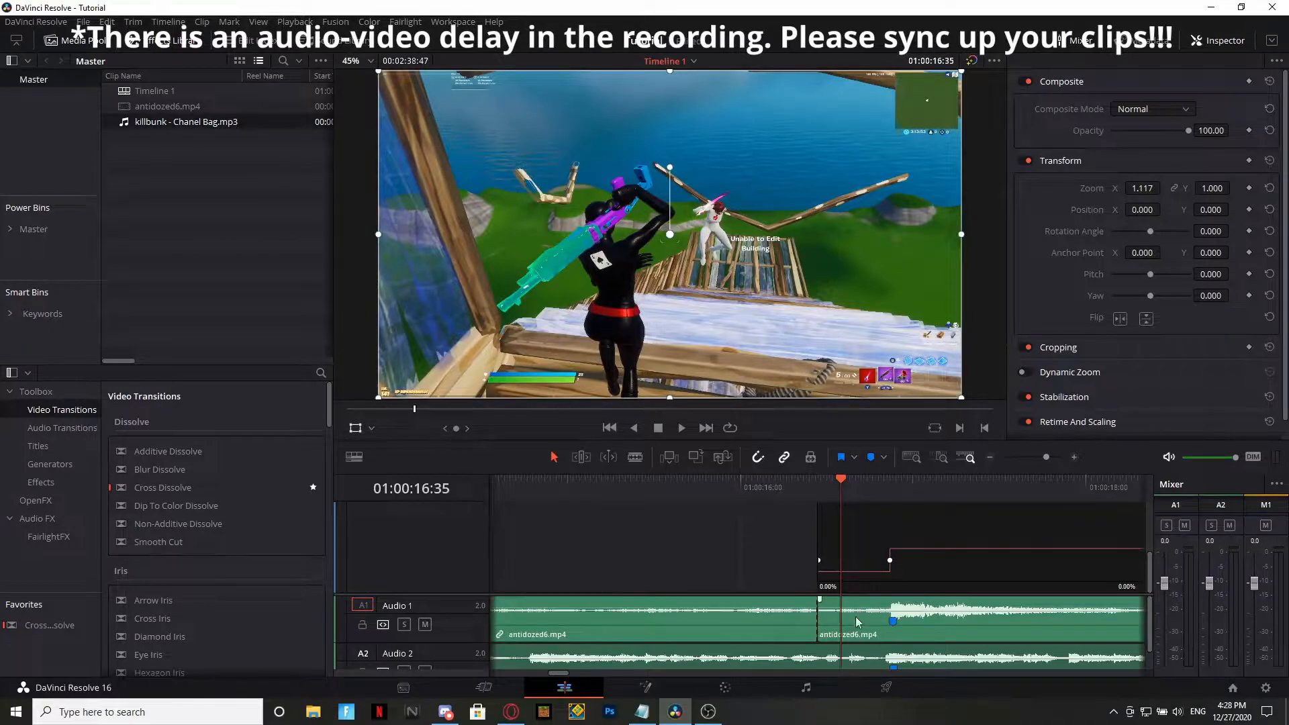
Scrub through the slowed section to just after the shot and add a third speed keyframe at 01:00:17:11.
click(796, 485)
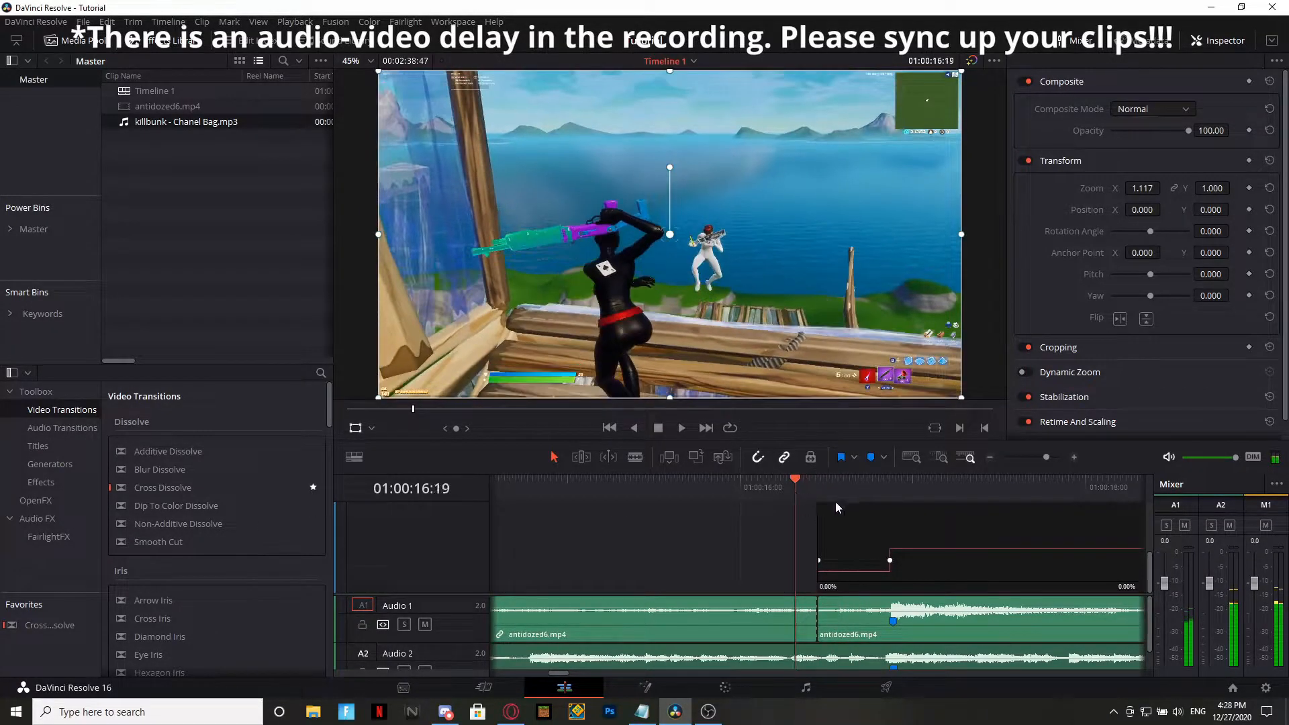
click(818, 485)
drag(831, 486, 888, 489)
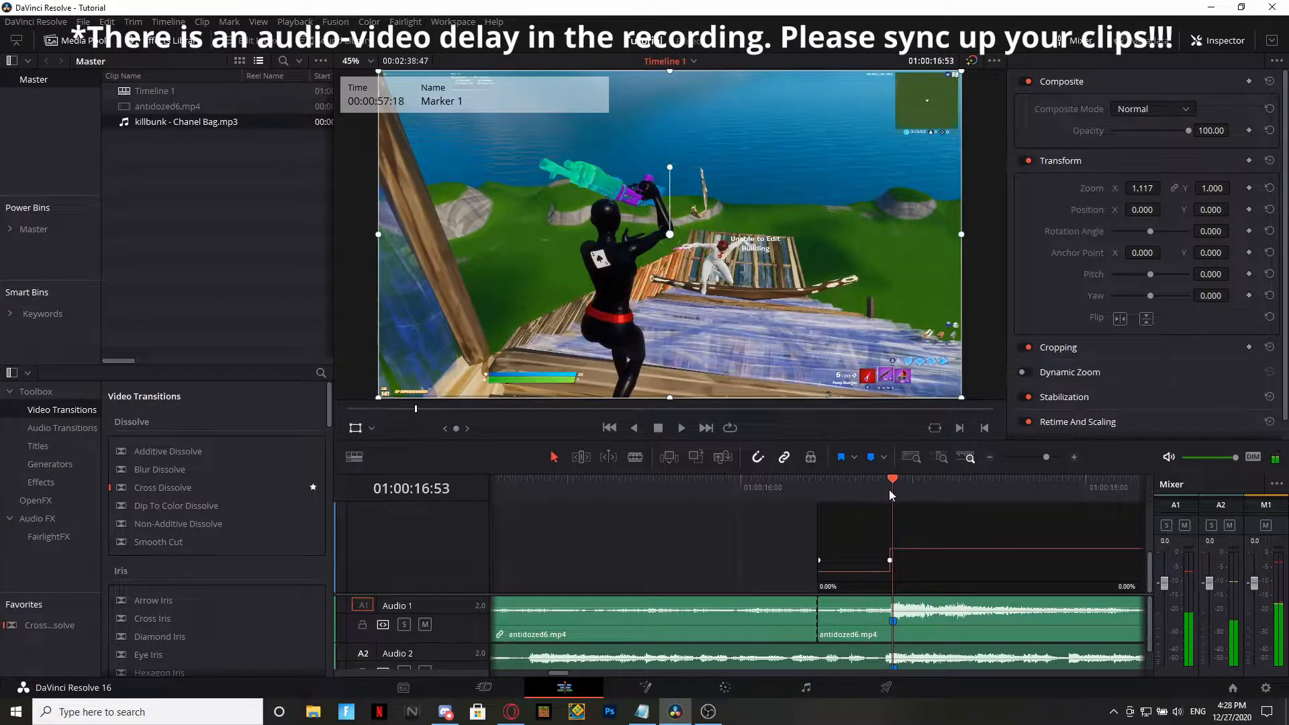
drag(897, 489, 944, 494)
scroll(1060, 542, up, 3)
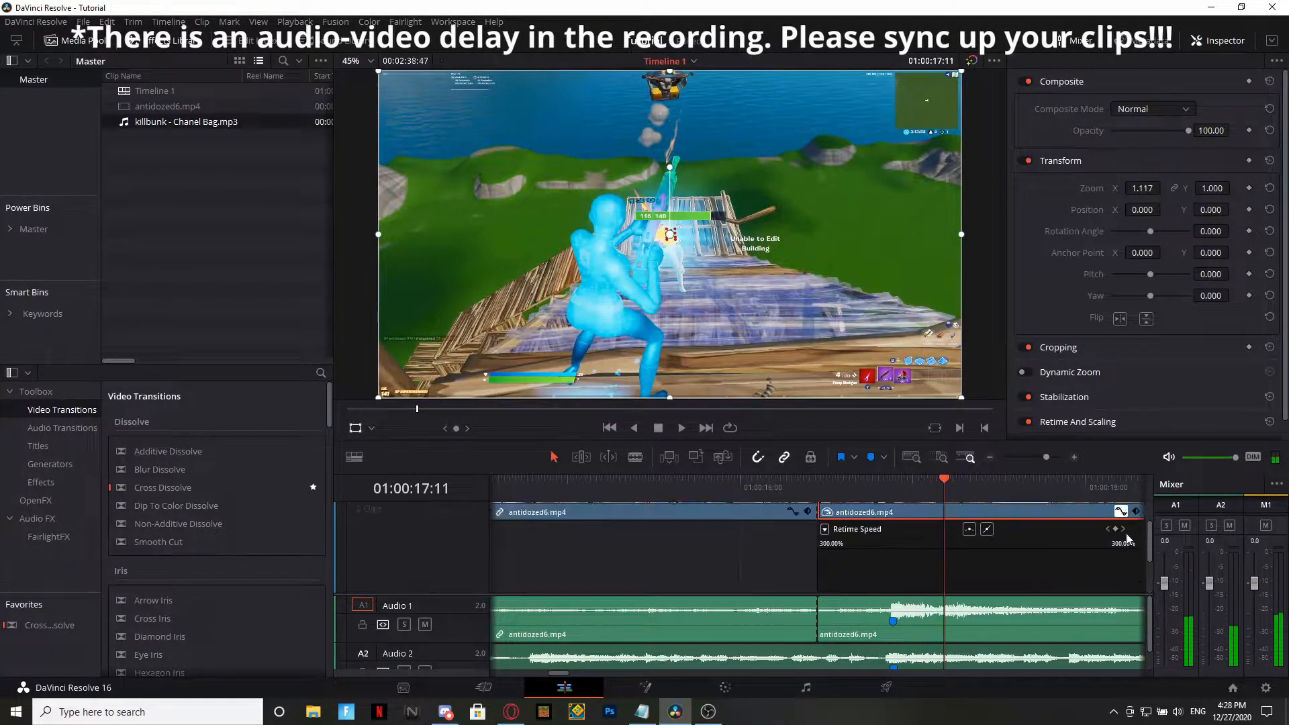
click(1116, 529)
scroll(947, 561, down, 3)
Raise the retime speed sharply between the second and third keyframes and lower it after the third keyframe.
drag(933, 549, 918, 328)
drag(963, 549, 964, 562)
drag(963, 618, 961, 631)
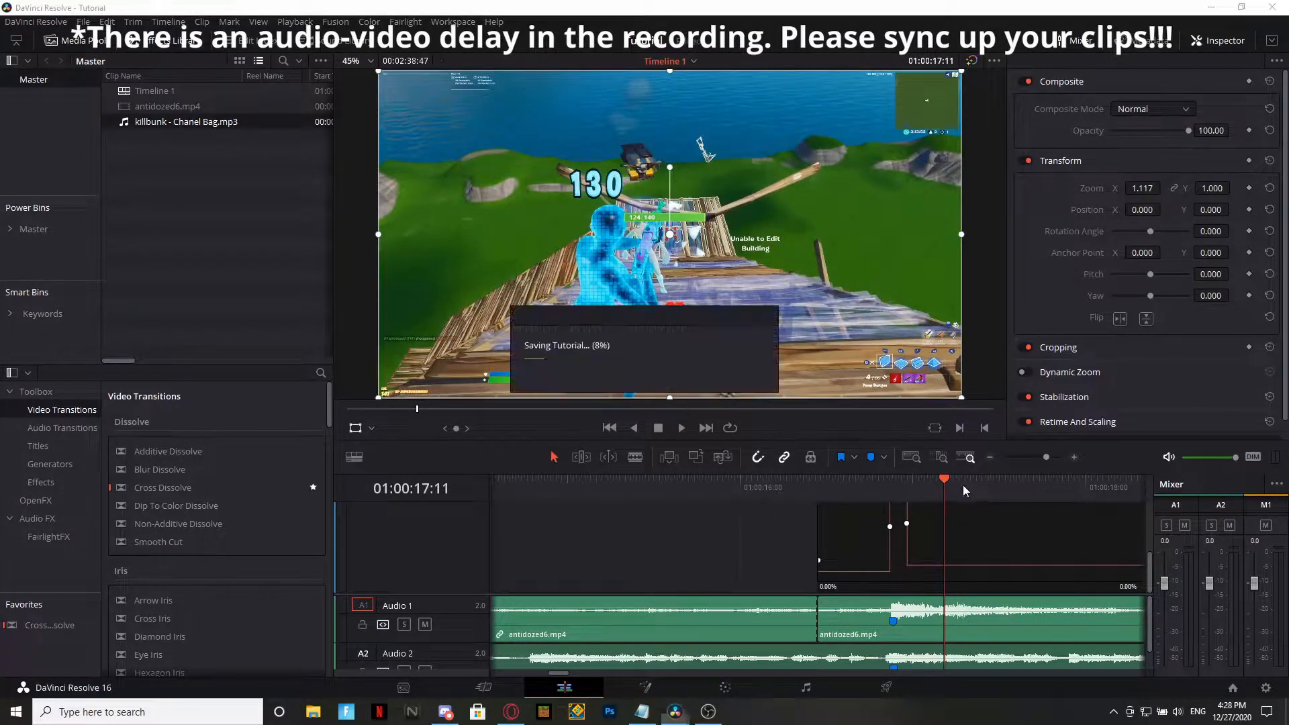
Play the edit from 01:00:15:40 and scrub across the shot to check the speed ramp.
drag(946, 483, 683, 513)
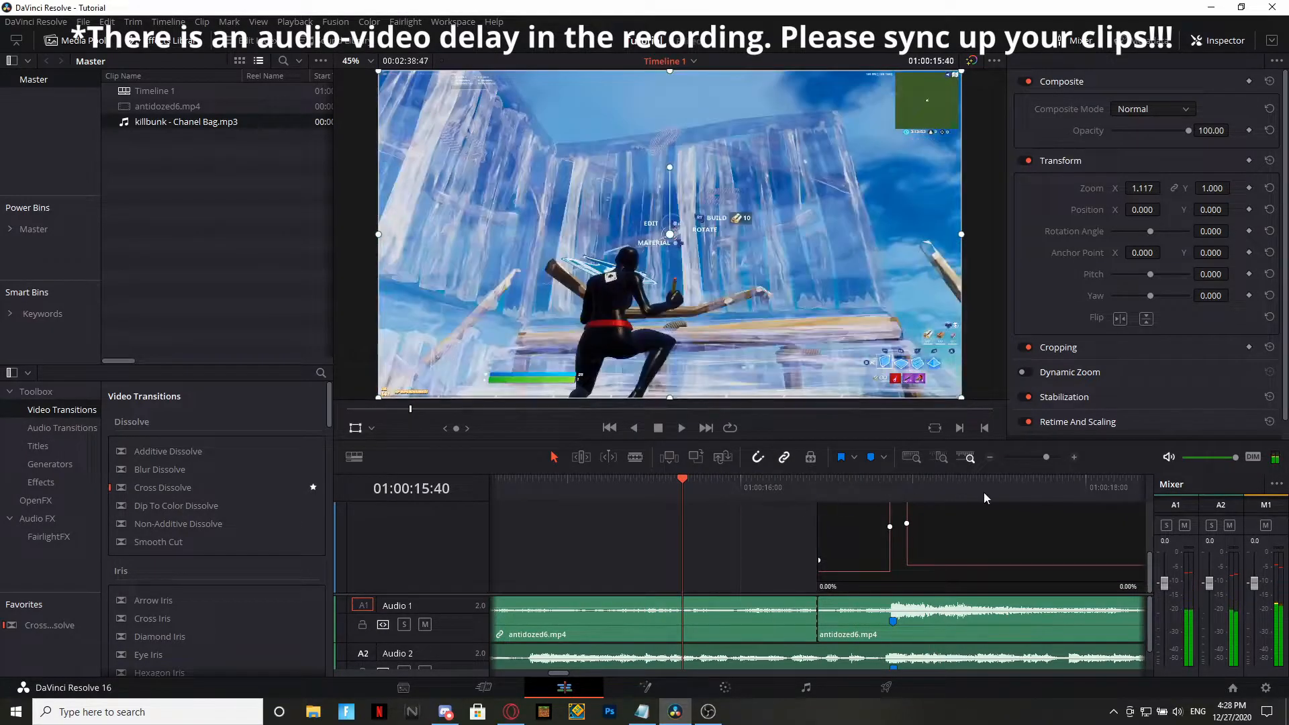
key(space)
key(space)
click(982, 485)
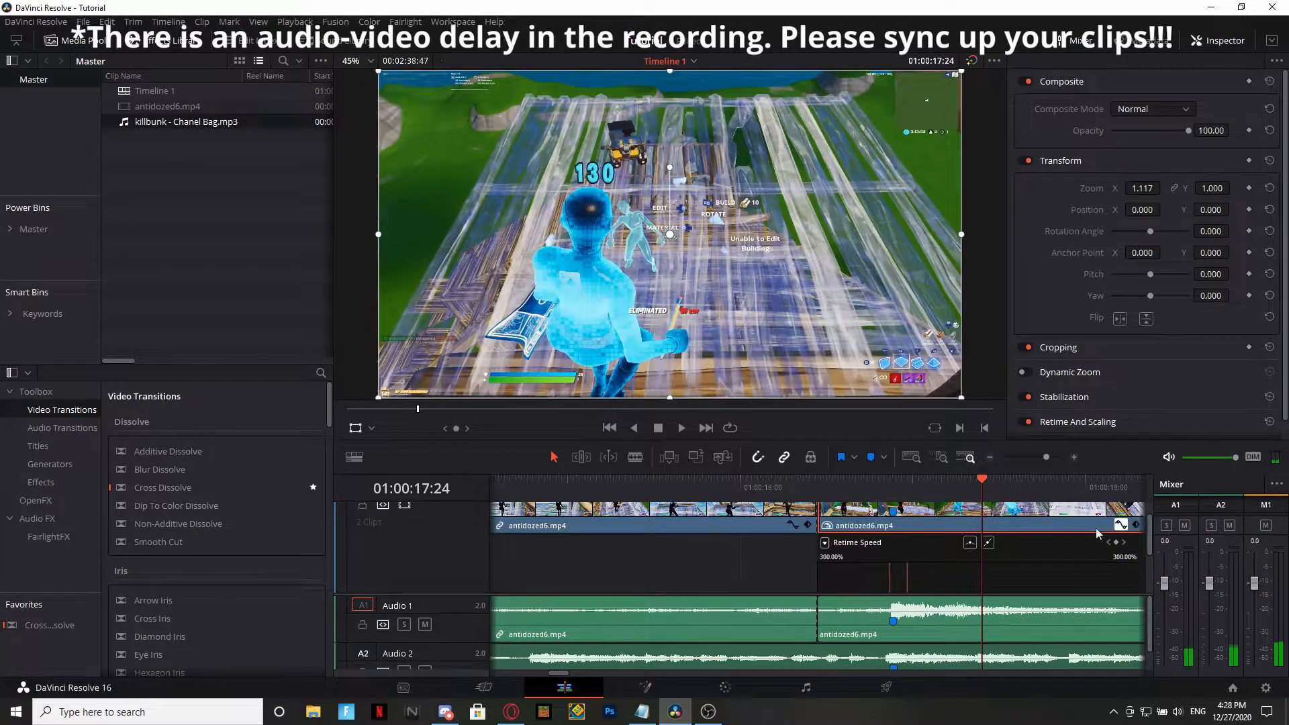
drag(987, 490, 869, 485)
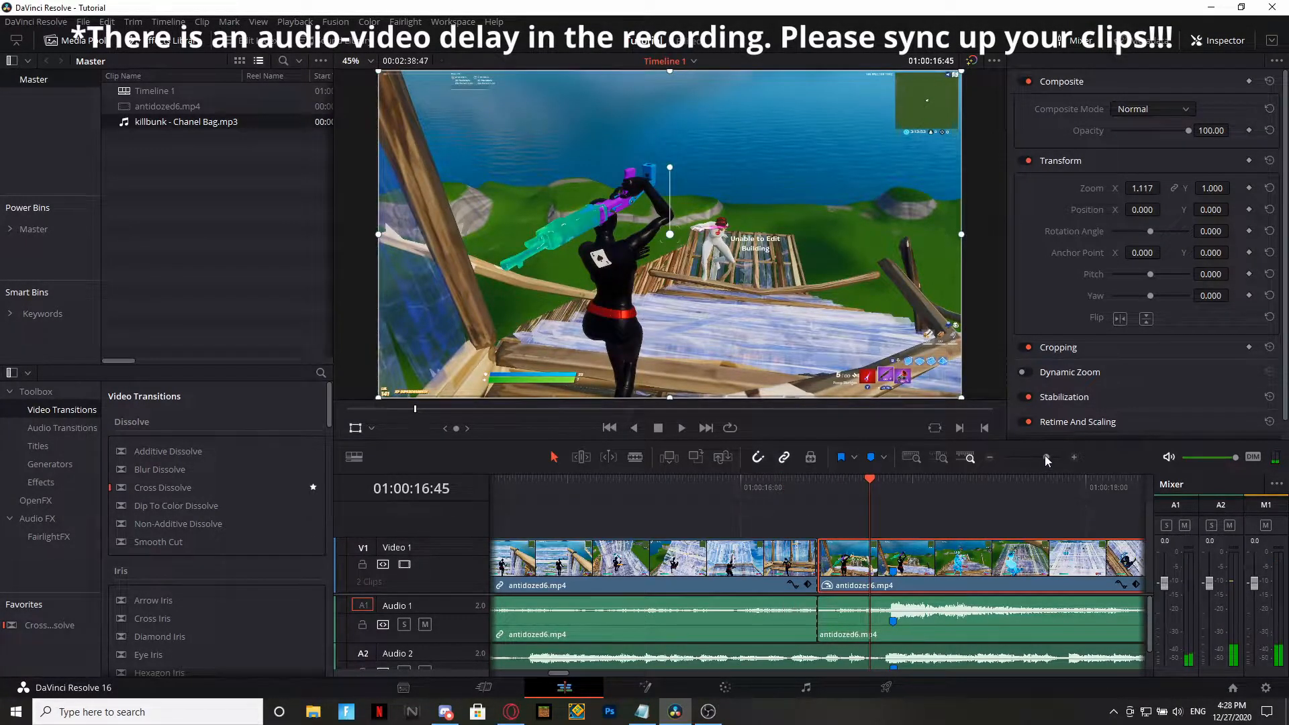
Split the retimed video piece at the shot's impact, at 01:00:17:00, and select the part after the cut.
click(872, 482)
drag(873, 481, 913, 490)
key(ctrl+b)
click(944, 563)
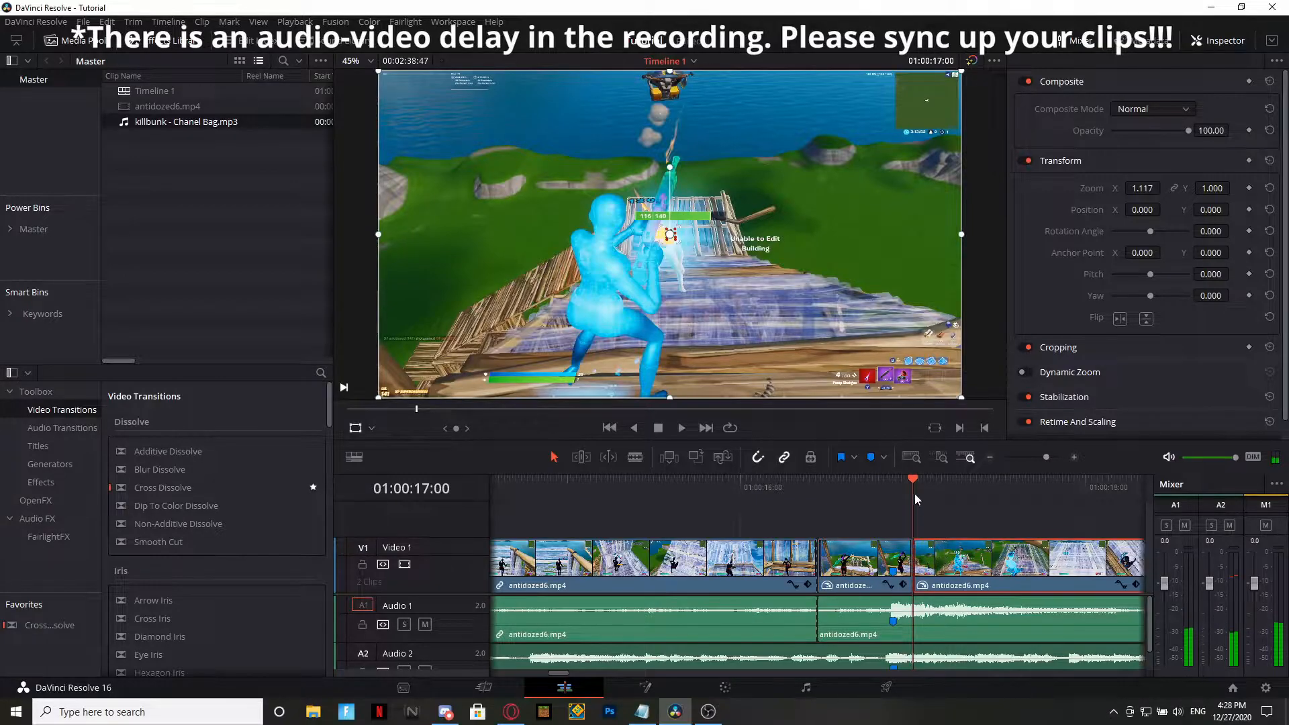
Move the playhead to 01:00:17:16 and open the video piece after the shot in Fusion.
click(939, 482)
mouse_move(936, 494)
mouse_down()
mouse_move(887, 494)
mouse_move(959, 490)
mouse_up()
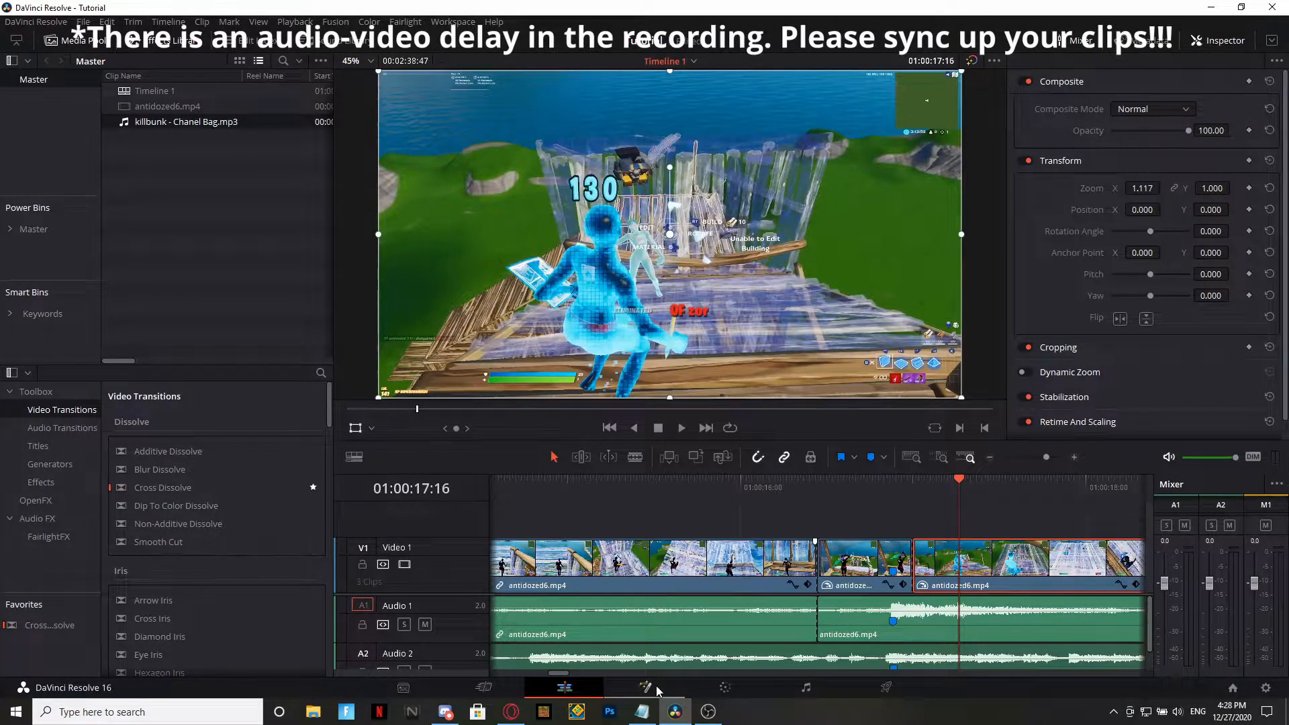
click(968, 484)
drag(967, 485, 957, 478)
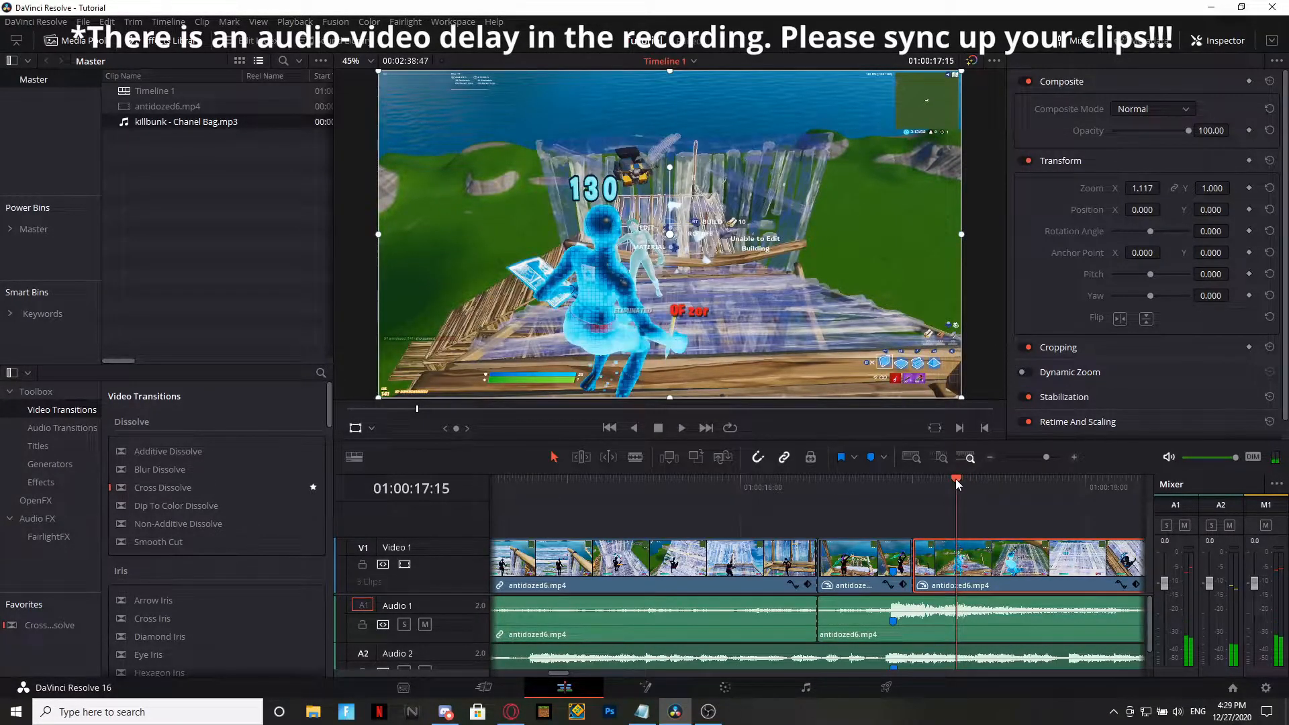
click(959, 482)
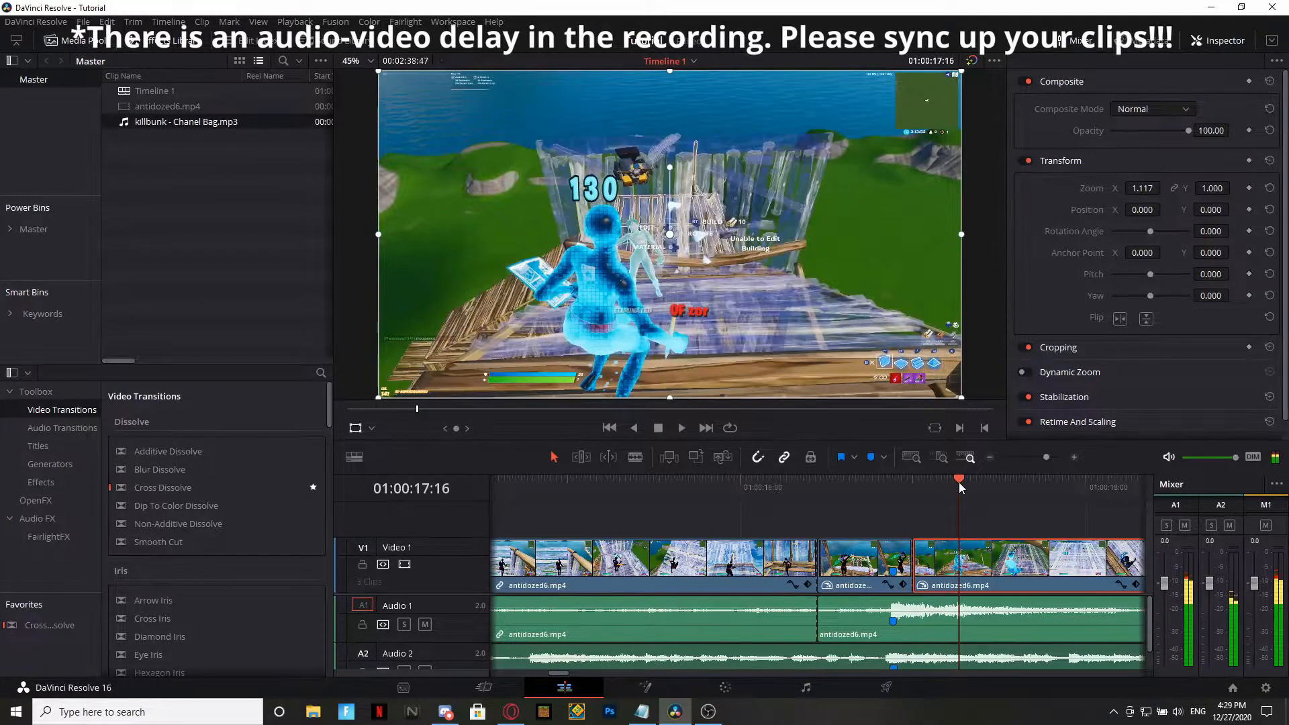
mouse_move(956, 485)
mouse_down()
mouse_move(917, 486)
mouse_move(960, 489)
mouse_up()
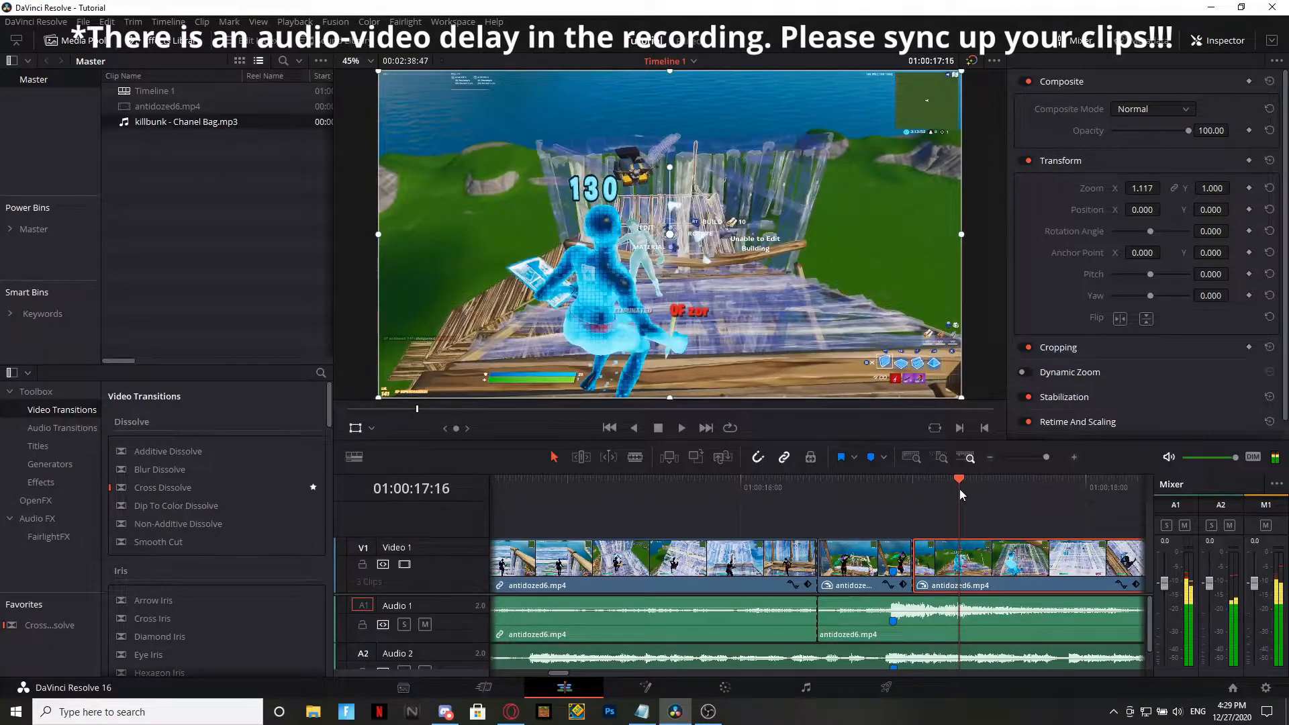
click(660, 691)
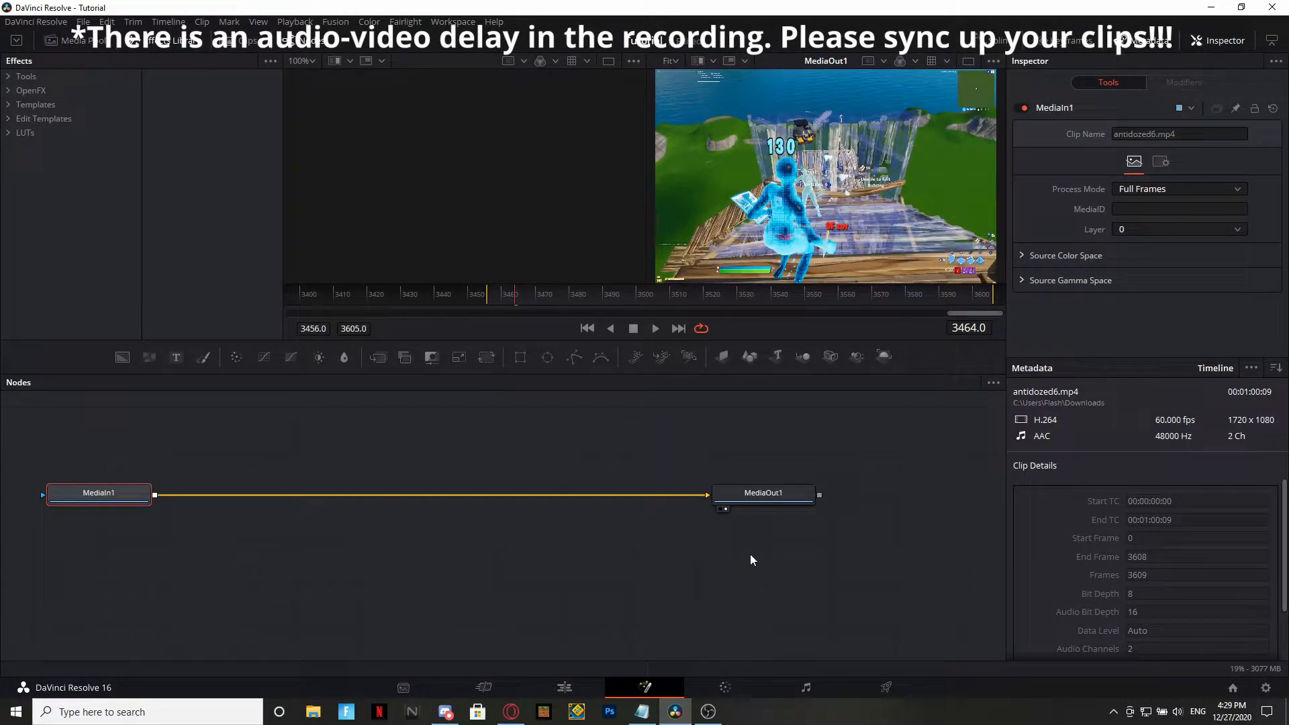
Try an S_Flicker node after MediaIn1, preview a few frames up to 3482, and delete the node.
key(shift+space)
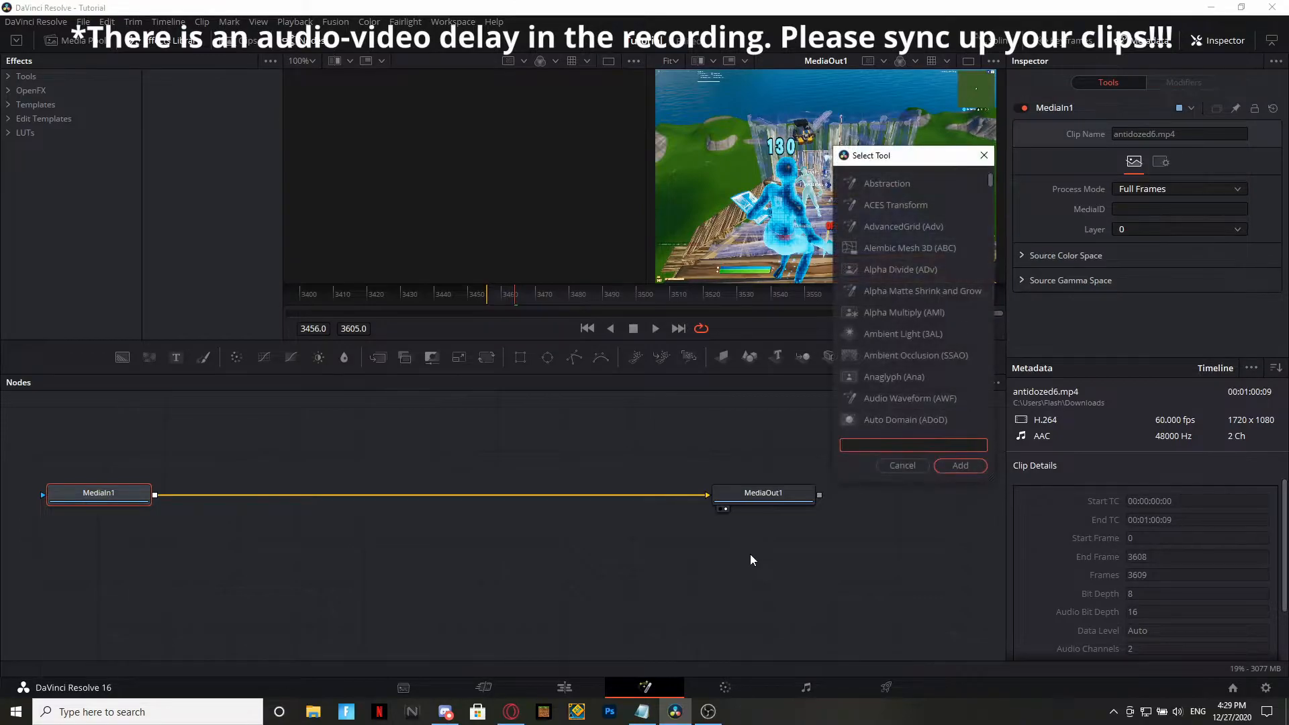
text(s_flicker)
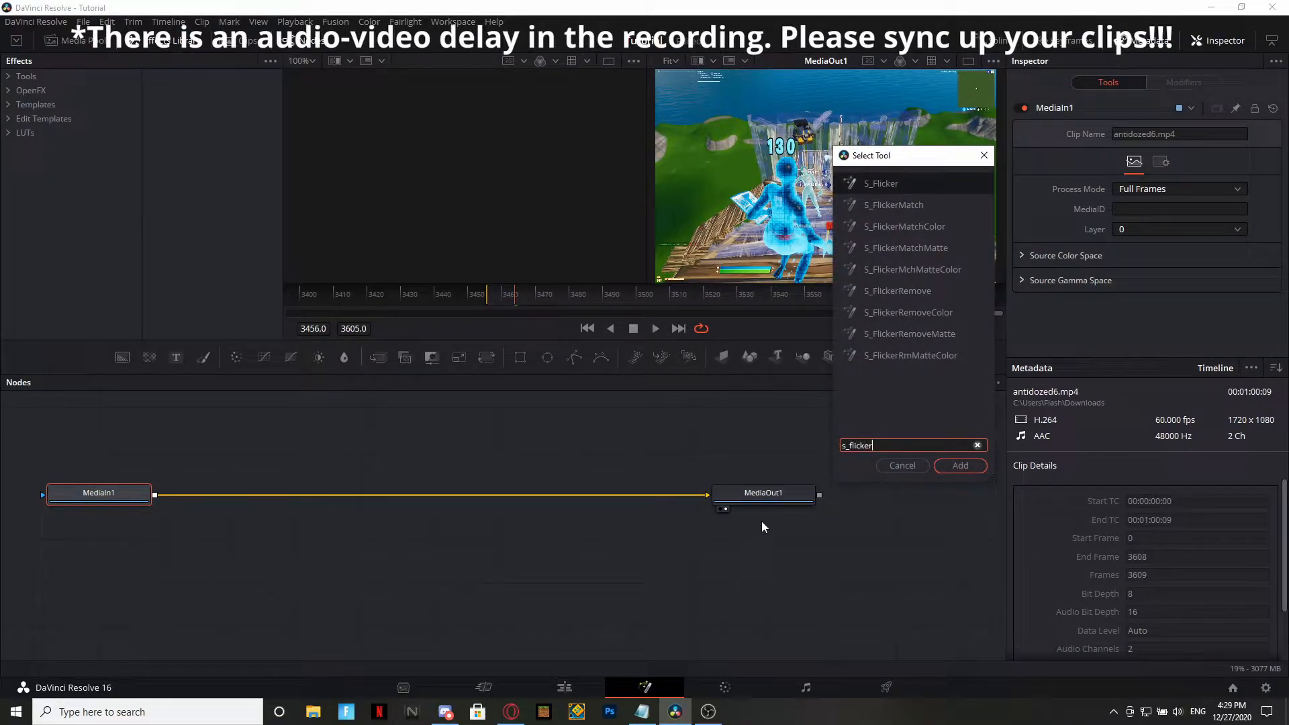
key(Return)
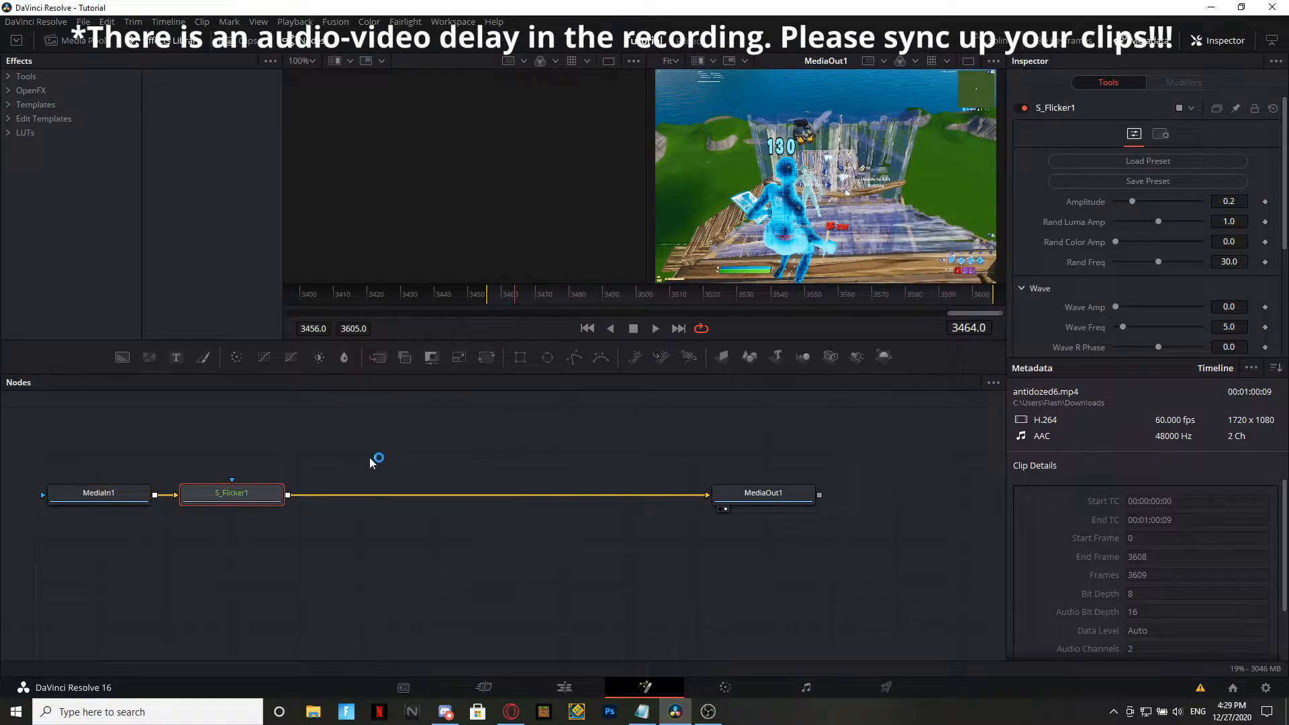
drag(525, 304, 575, 300)
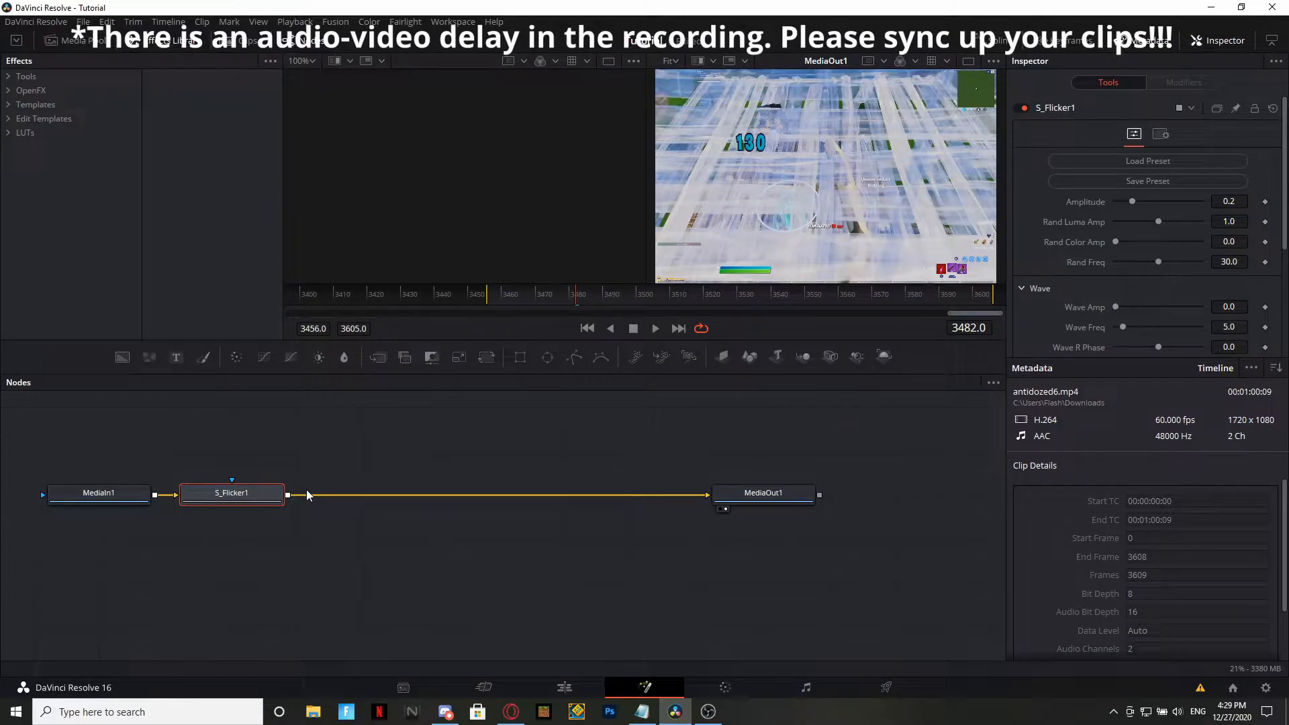
key(Delete)
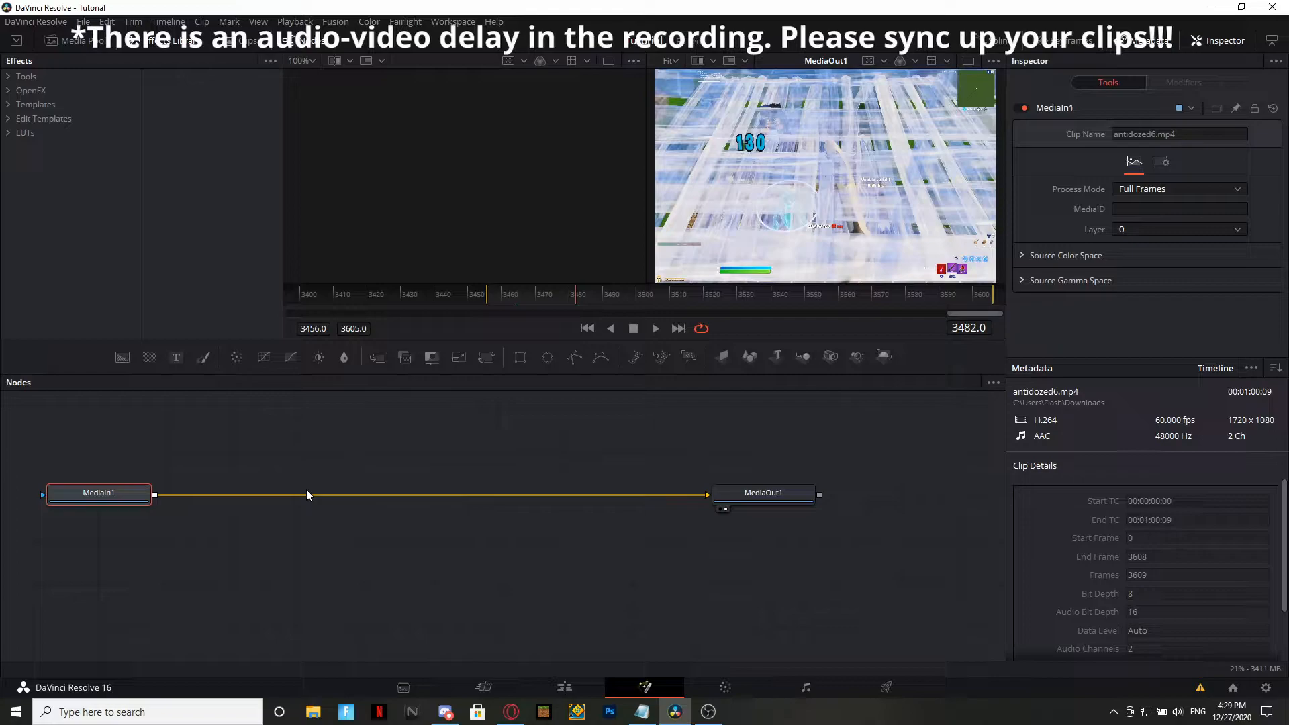
Try a Flicker Addition node after MediaIn1, scrub back to frame 3456, and delete the node.
key(shift+space)
text(flicker)
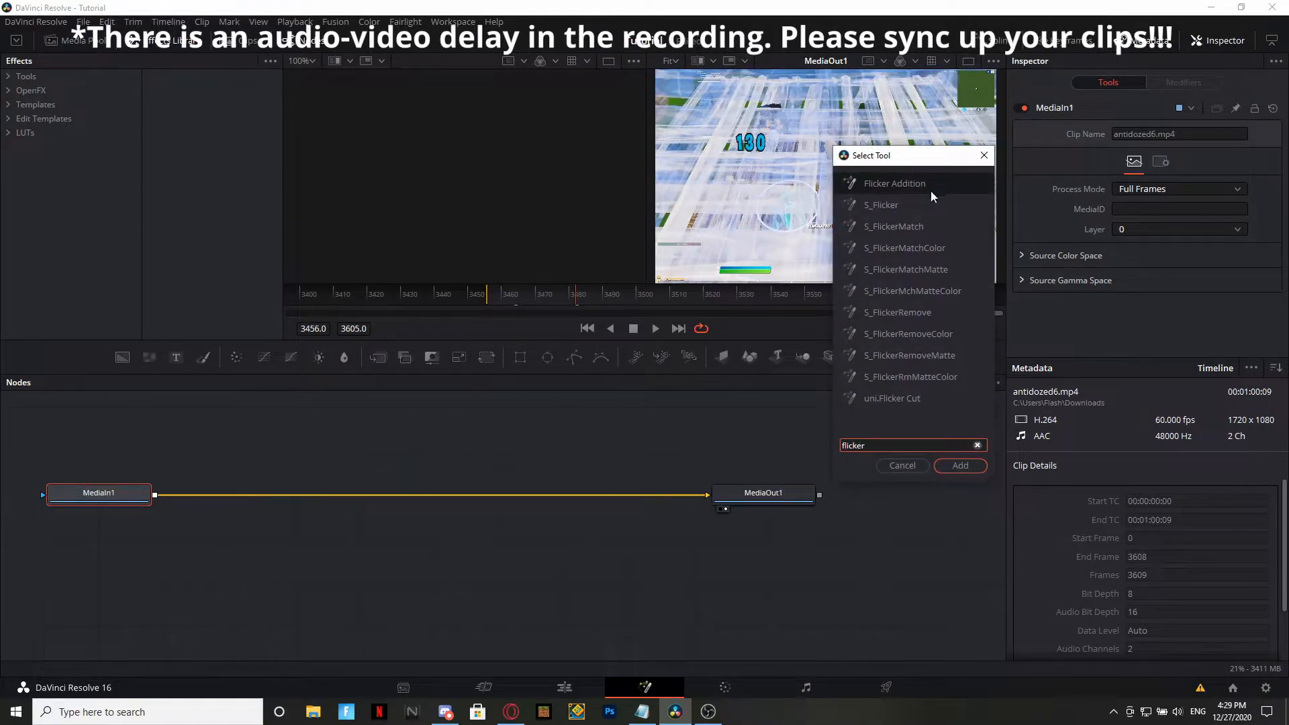
click(962, 468)
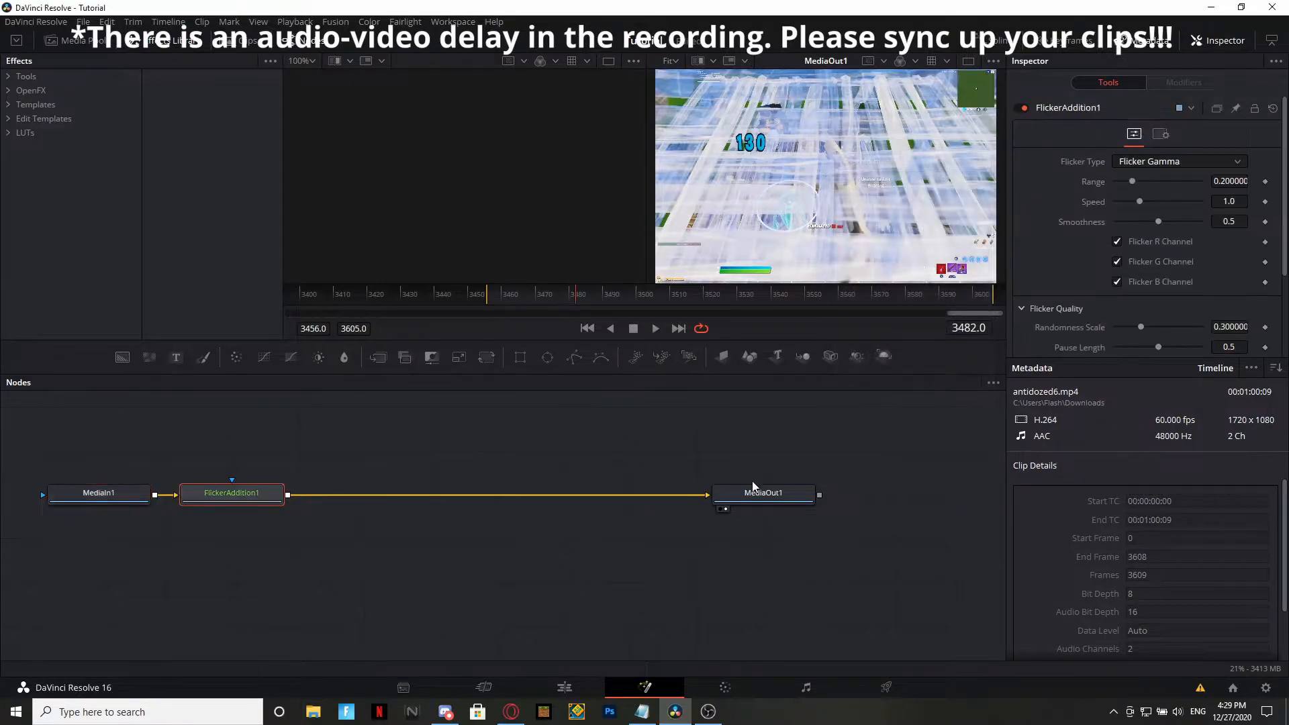
drag(662, 297, 489, 300)
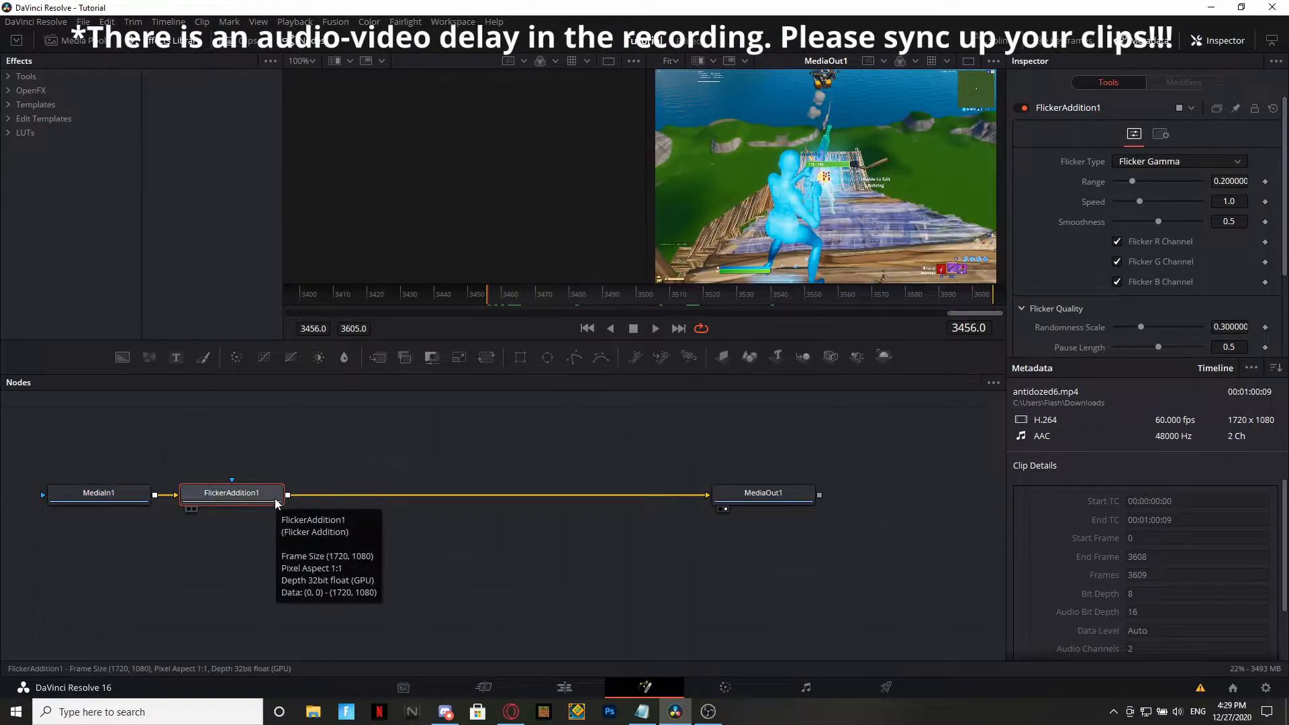
key(Delete)
Insert an S_Flicker node between MediaIn1 and MediaOut1.
key(shift+space)
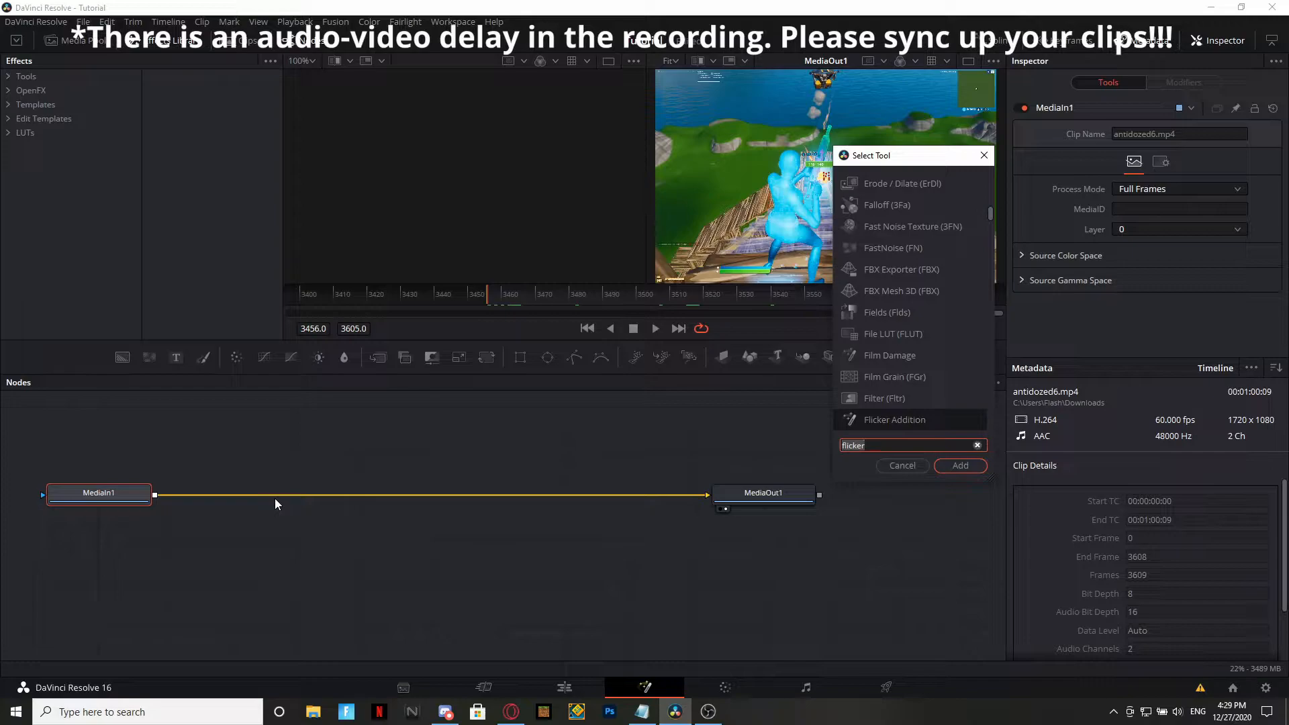
text(s_FLI)
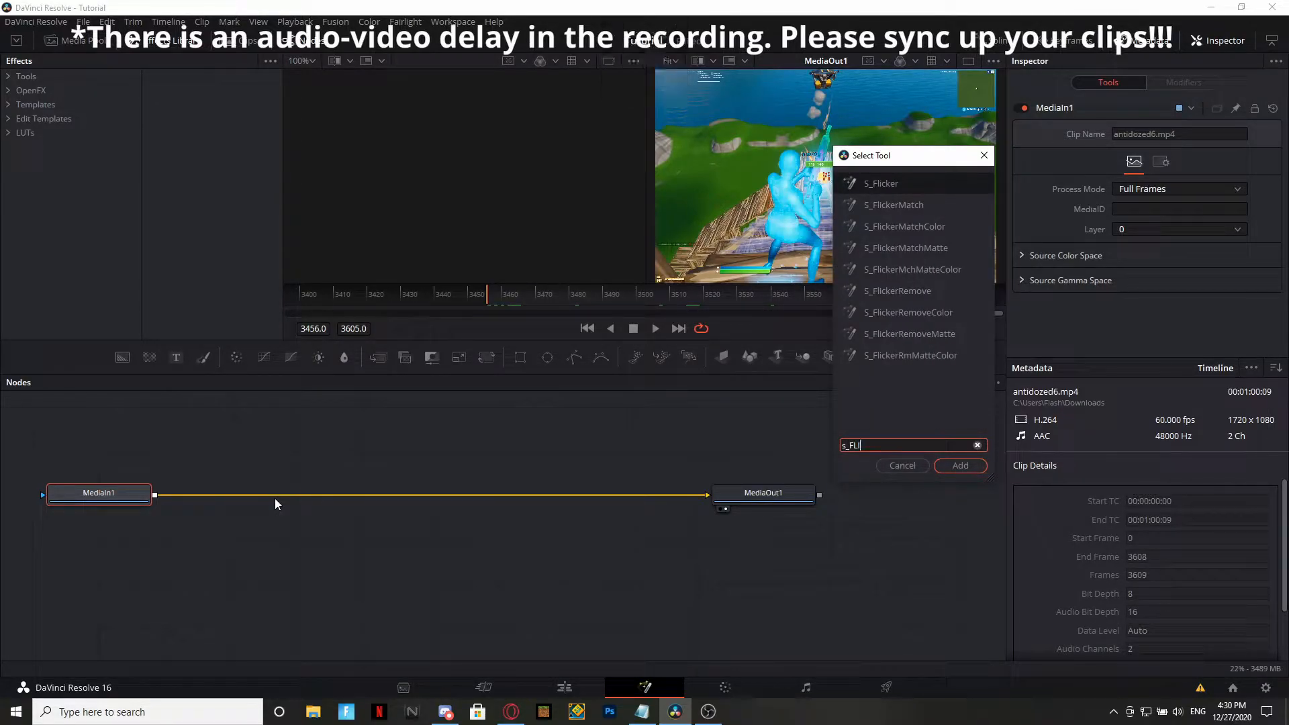
key(Return)
click(349, 570)
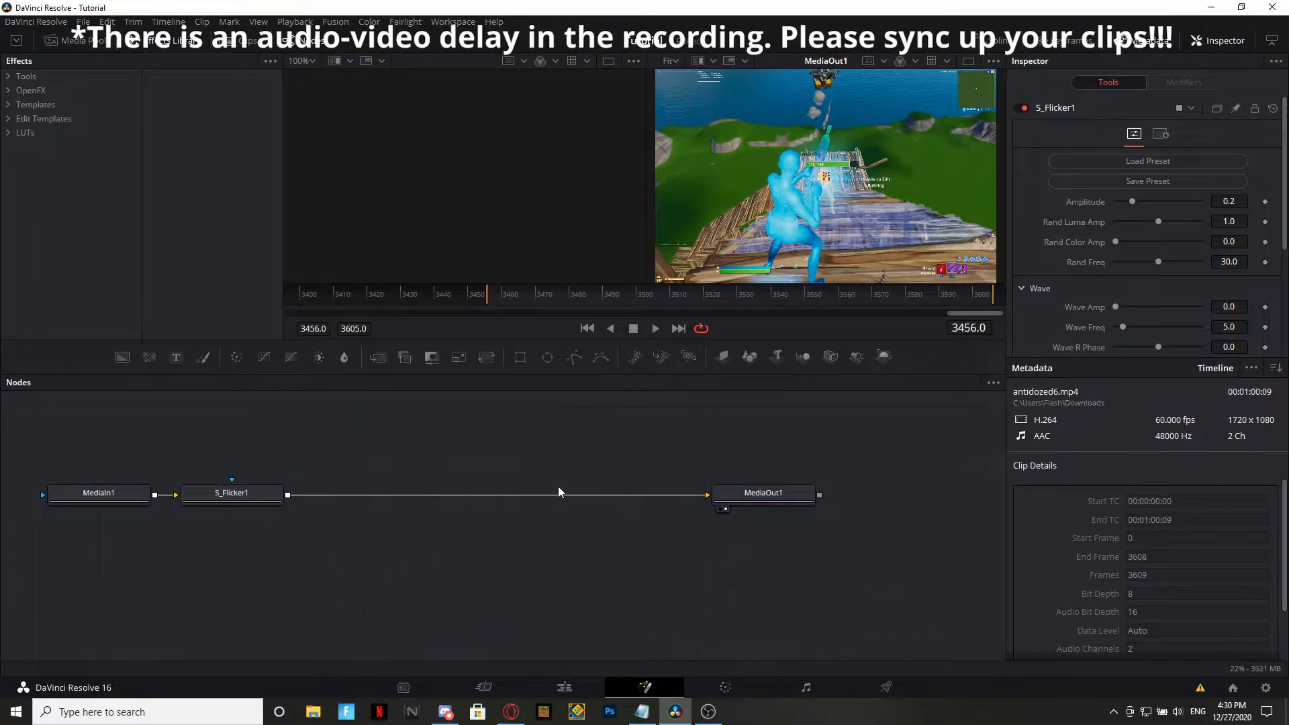
Add an S_Shake node to the Fusion node graph.
key(shift+space)
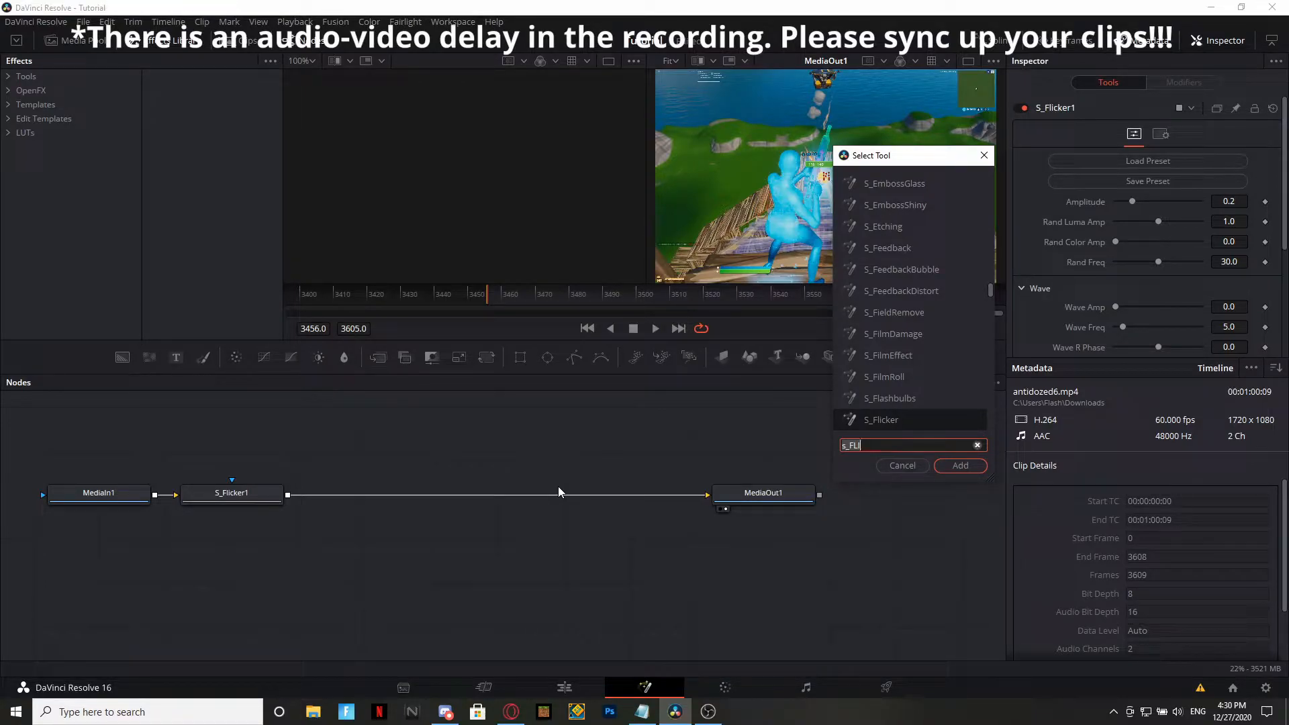
key(Caps_Lock)
key(Caps_Lock)
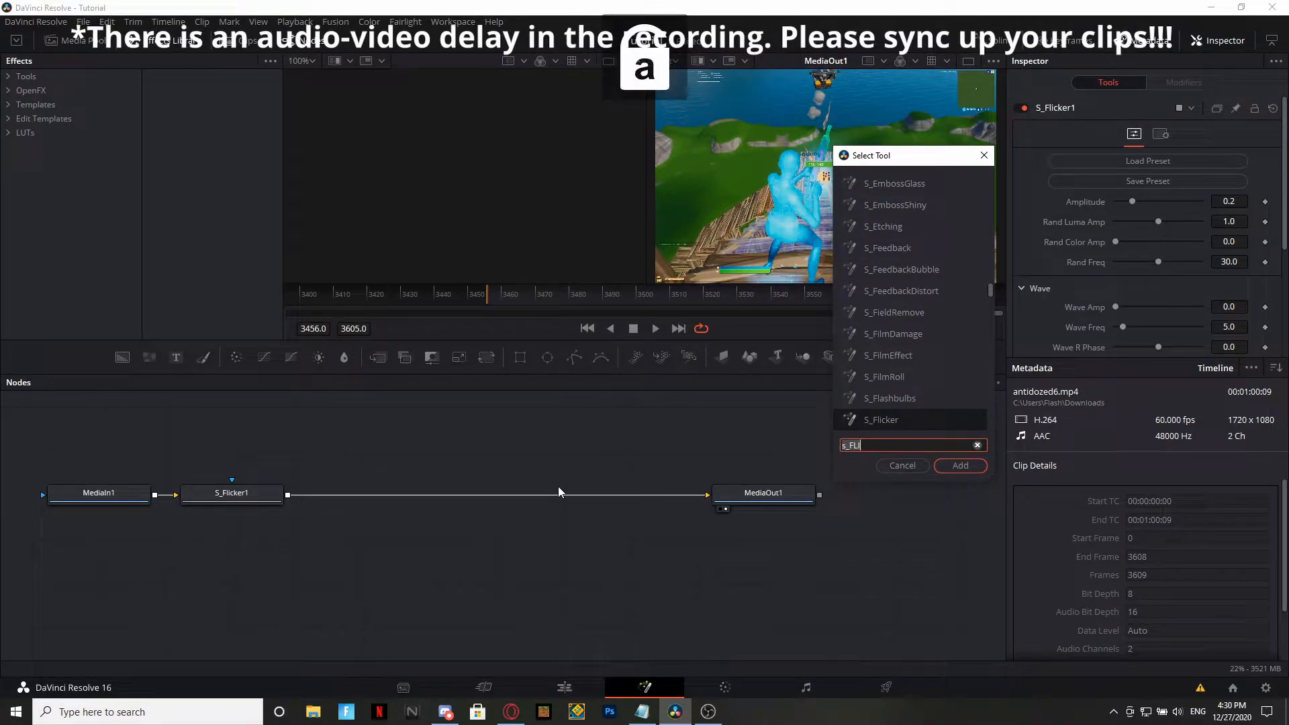
key(BackSpace)
key(BackSpace)
key(BackSpace)
key(BackSpace)
key(BackSpace)
text(s_c)
key(BackSpace)
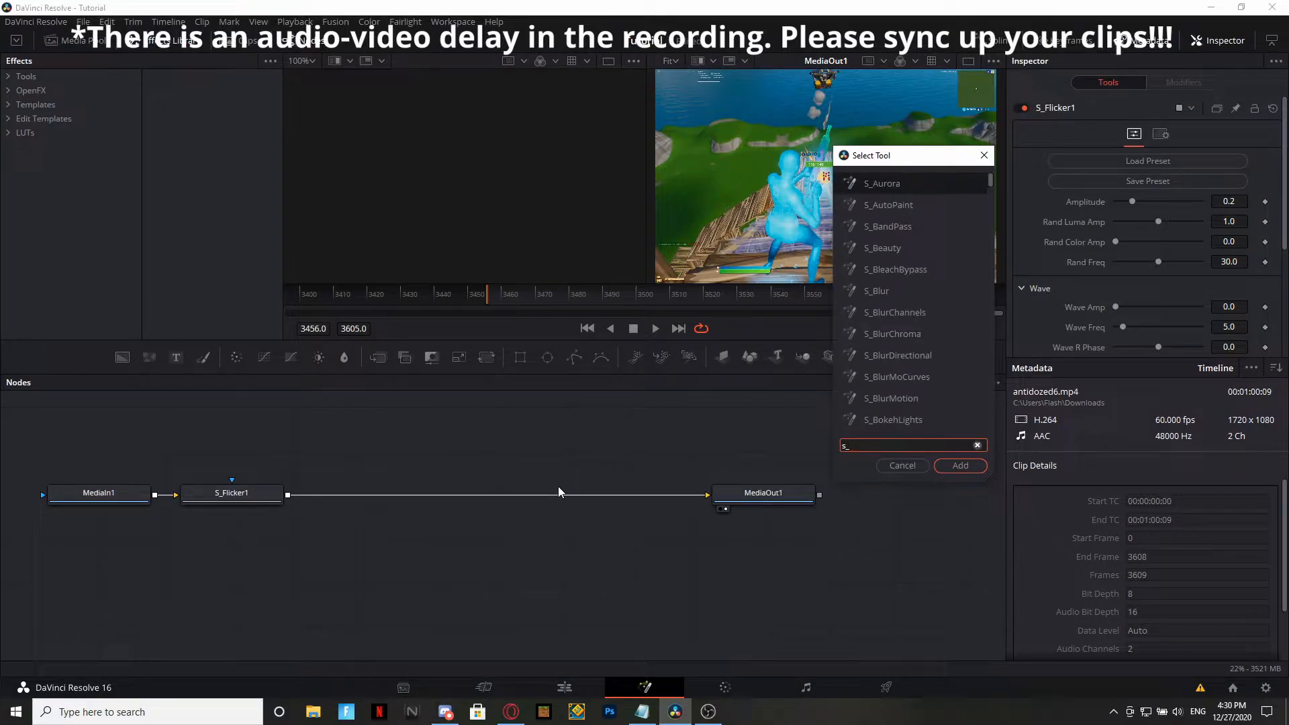
key(BackSpace)
key(BackSpace)
text(s_shake)
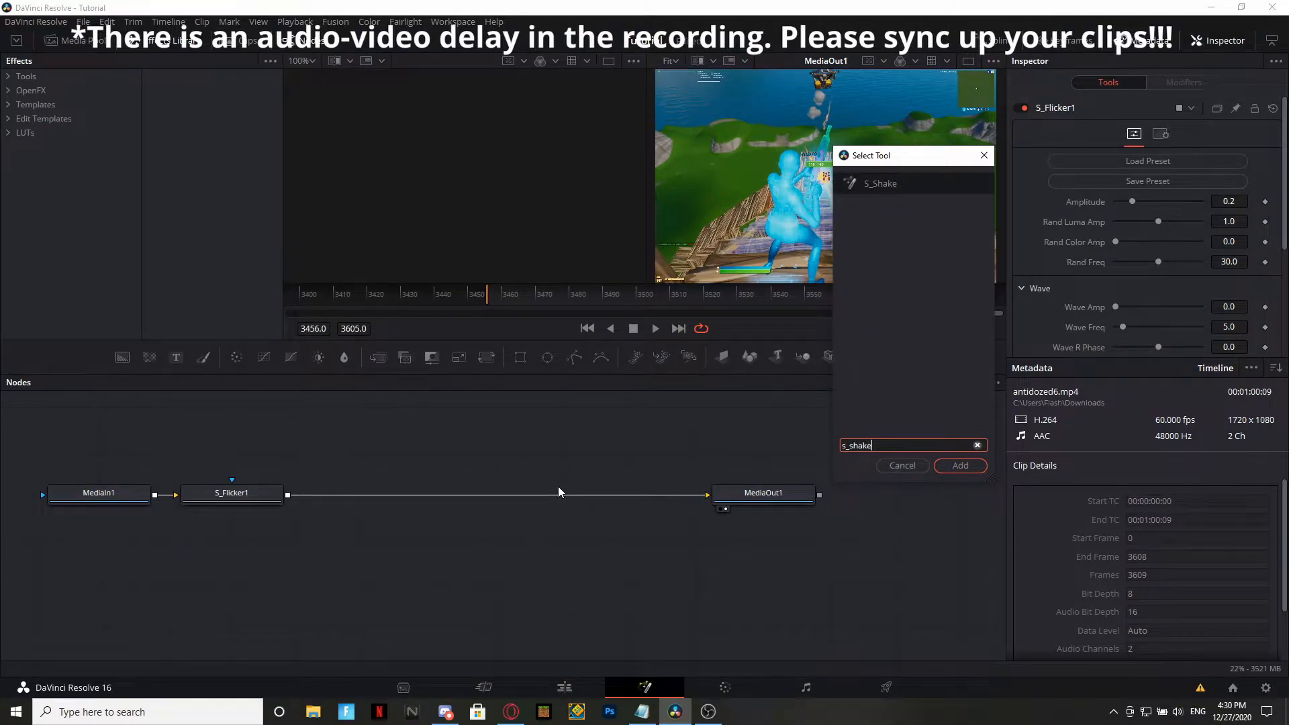
click(960, 466)
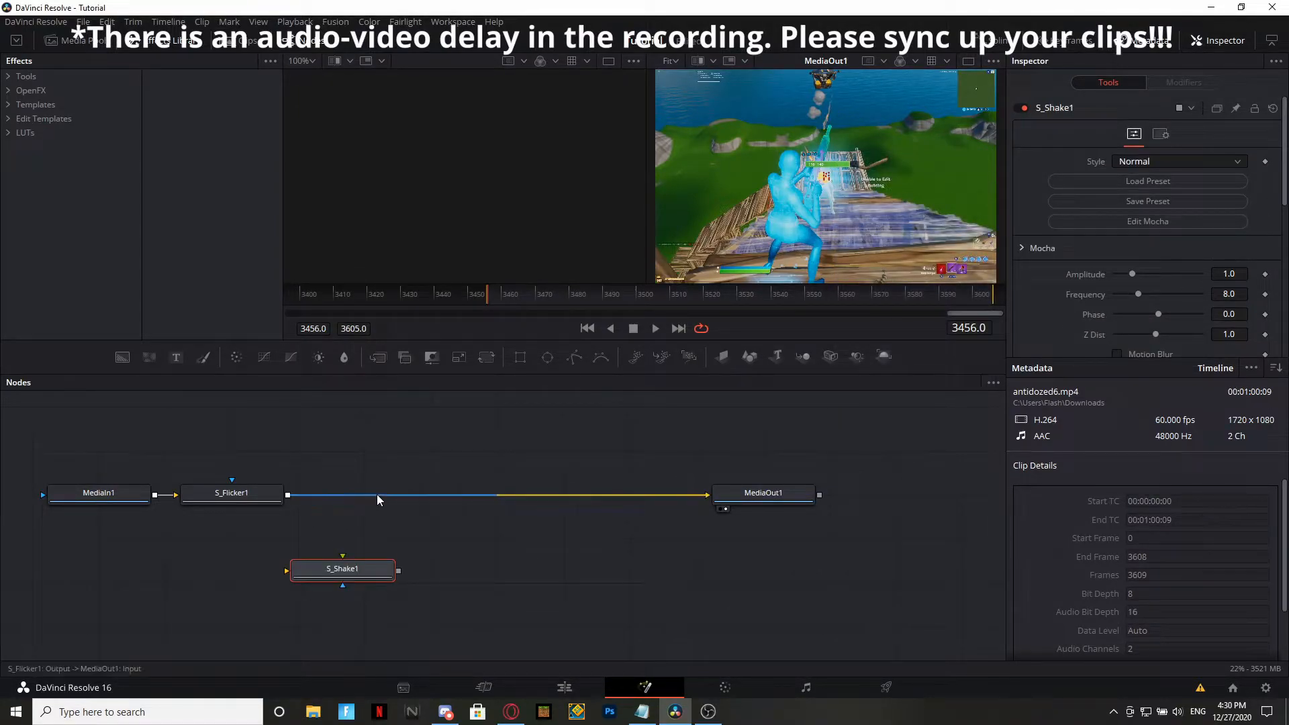
Connect the S_Shake node between S_Flicker1 and MediaOut1 and place it just after S_Flicker1.
drag(630, 496, 361, 576)
drag(393, 571, 707, 495)
drag(478, 494, 369, 492)
Set S_Shake1's Frequency to 0.1, Phase to -5.0 and Mo Blur Length to 0.0.
scroll(1140, 255, down, 2)
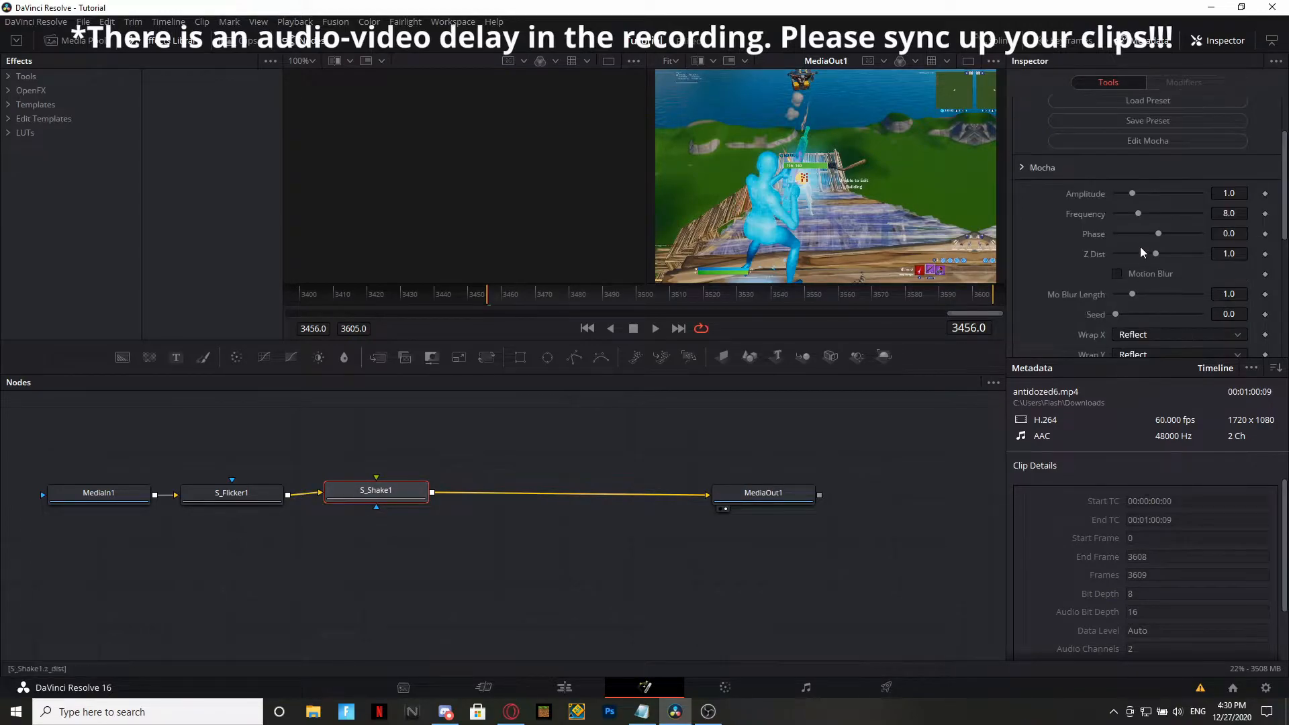
drag(1136, 213, 1049, 214)
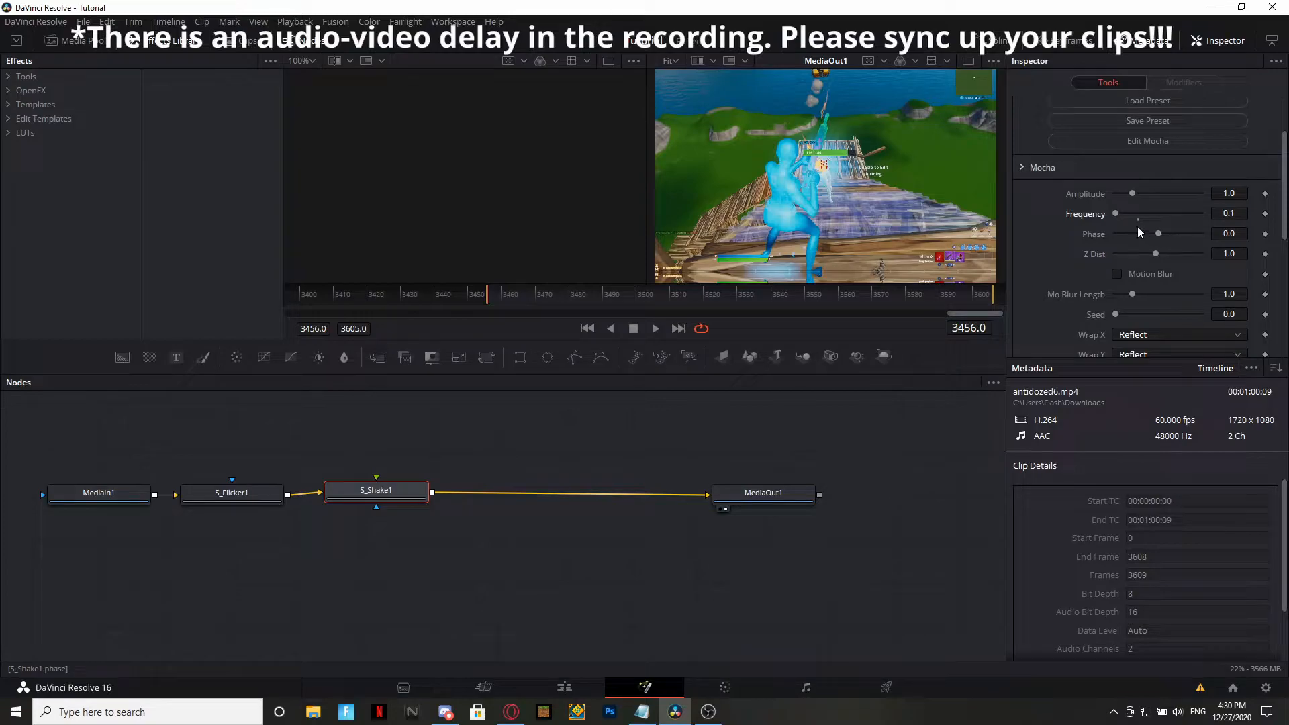
drag(1157, 233, 1115, 213)
scroll(1150, 258, down, 3)
scroll(1038, 220, down, 3)
Set all X Shake amplitudes and frequencies of S_Shake1 to 0.0 and X Phase to -5.0.
click(1021, 217)
scroll(1115, 189, up, 2)
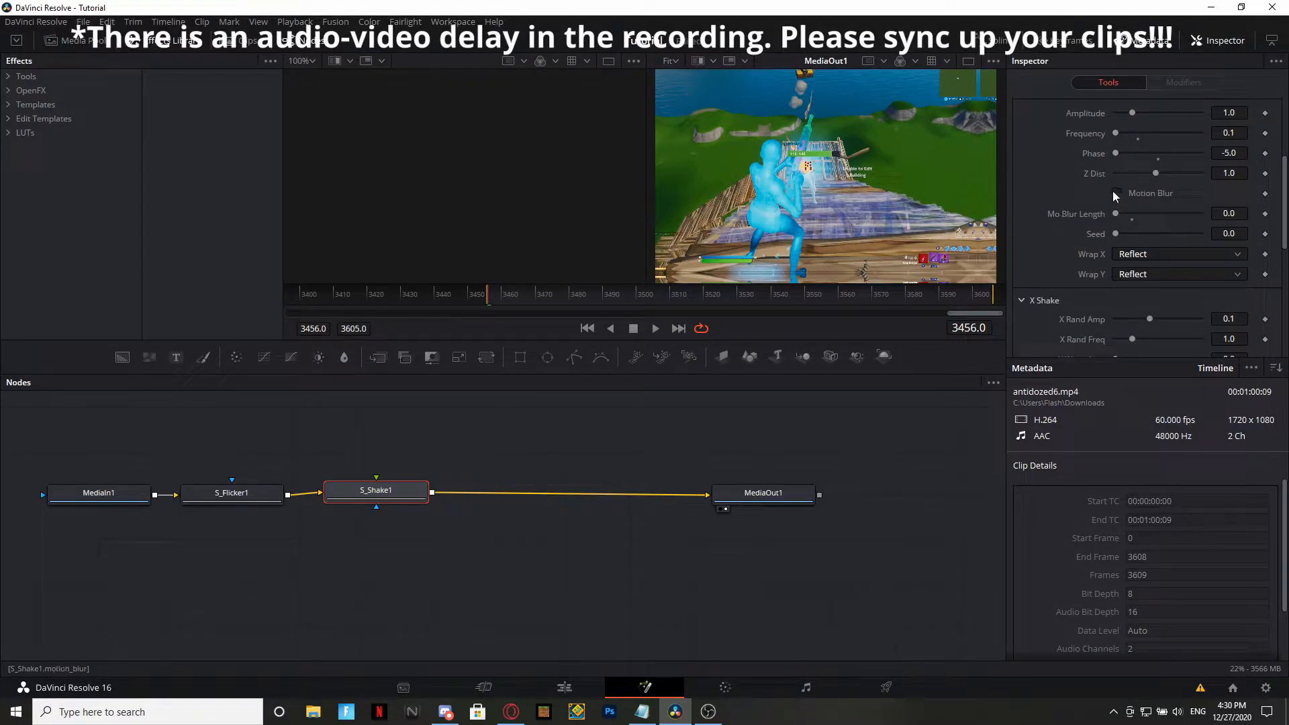
scroll(1126, 220, down, 2)
drag(1149, 239, 1105, 320)
scroll(1062, 292, down, 2)
Set the Y Shake values of S_Shake1: Y Rand Amp 0.0433, Y Phase -5.0, and the remaining amplitude and frequencies 0.0.
click(1023, 265)
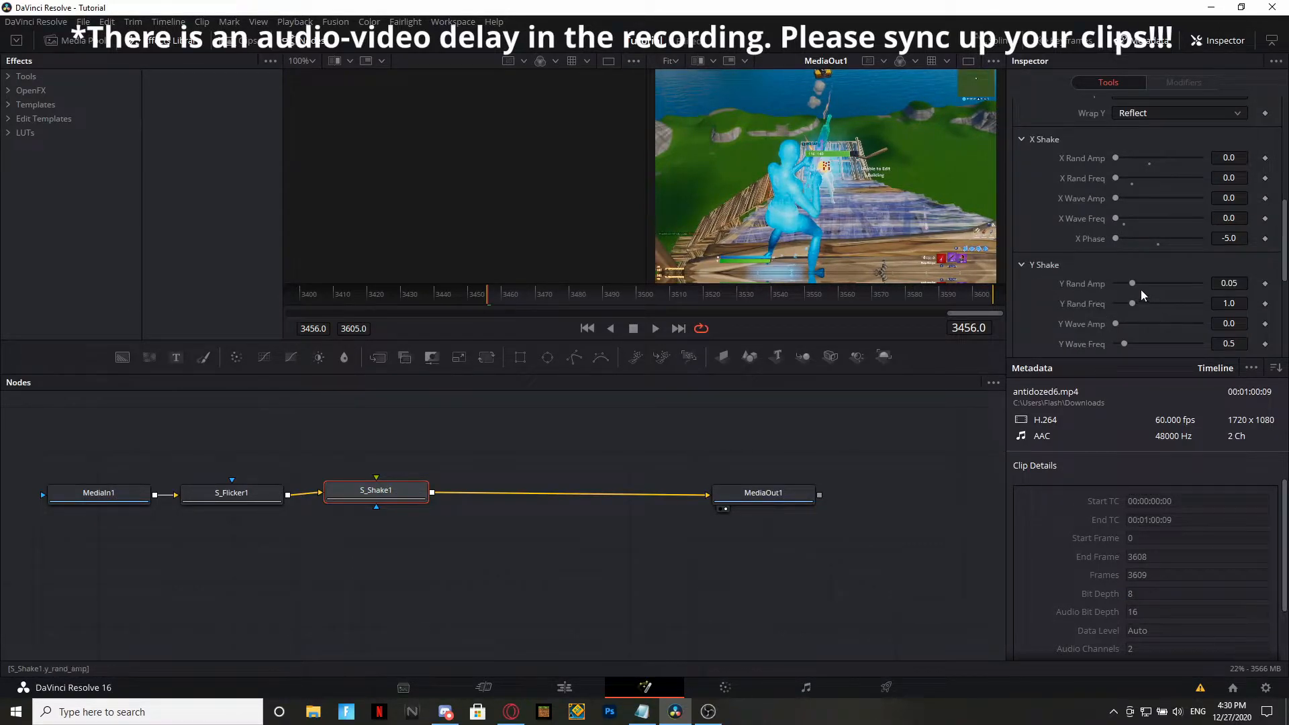
drag(1133, 286, 1081, 287)
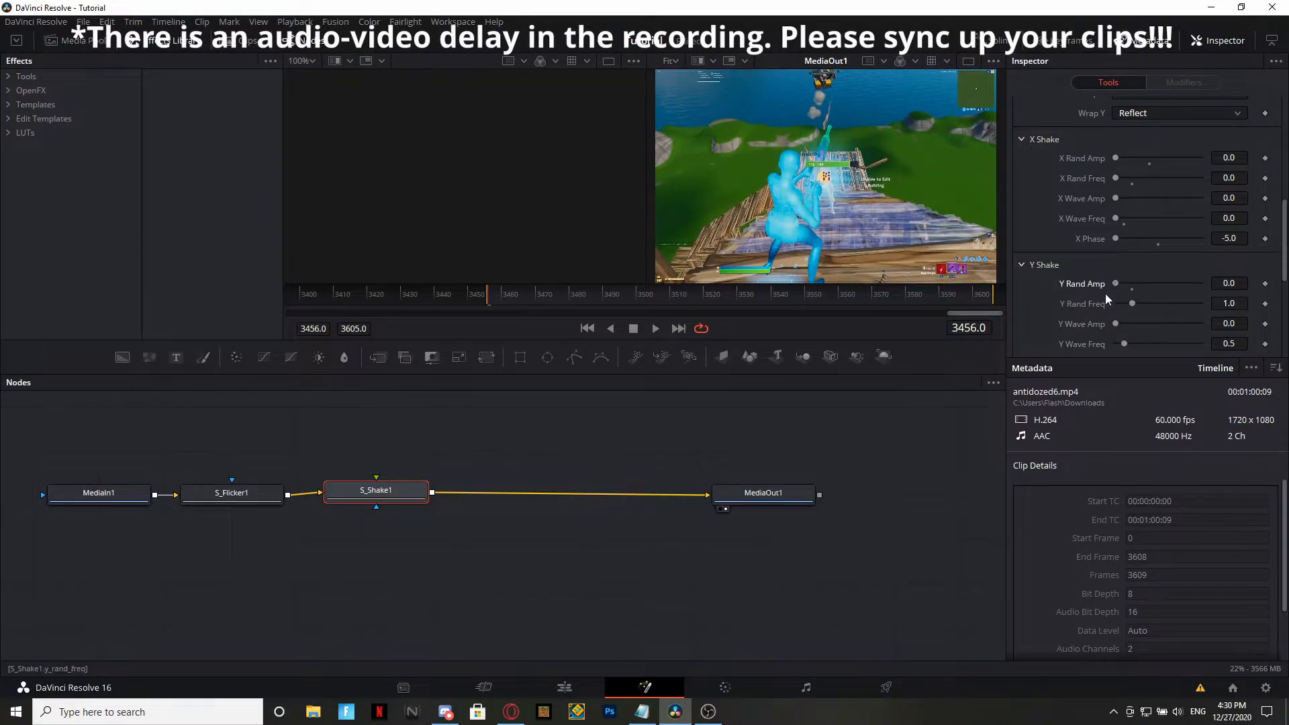
scroll(1105, 292, down, 2)
drag(1116, 202, 1079, 199)
scroll(1107, 231, down, 2)
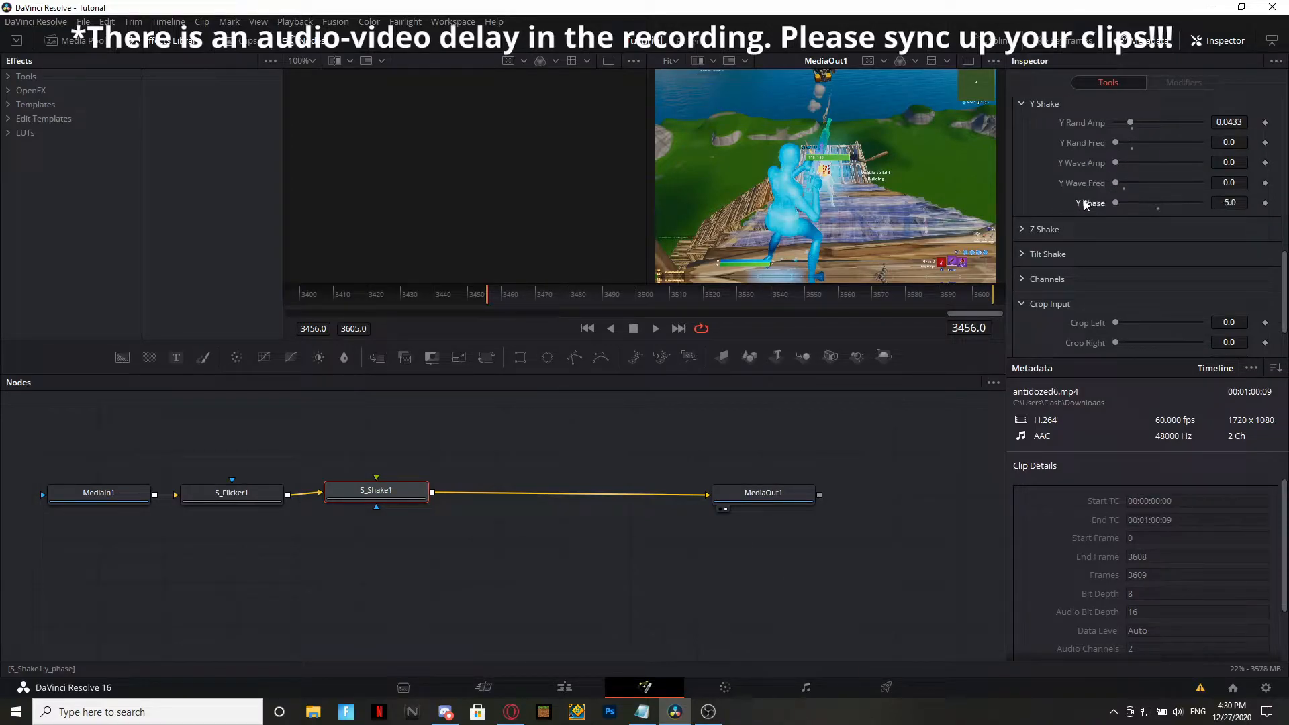
Set all Z Shake amplitudes and frequencies of S_Shake1 to 0.0 and Z Phase to -5.0.
click(1029, 228)
drag(1134, 267, 1107, 265)
mouse_move(1120, 309)
mouse_down()
mouse_move(1154, 329)
mouse_move(1106, 311)
mouse_move(1123, 316)
mouse_up()
Set all Tilt Shake amplitudes and frequencies of S_Shake1 to 0.0 and Tilt Phase to -5.0.
scroll(1106, 312, down, 3)
click(1023, 276)
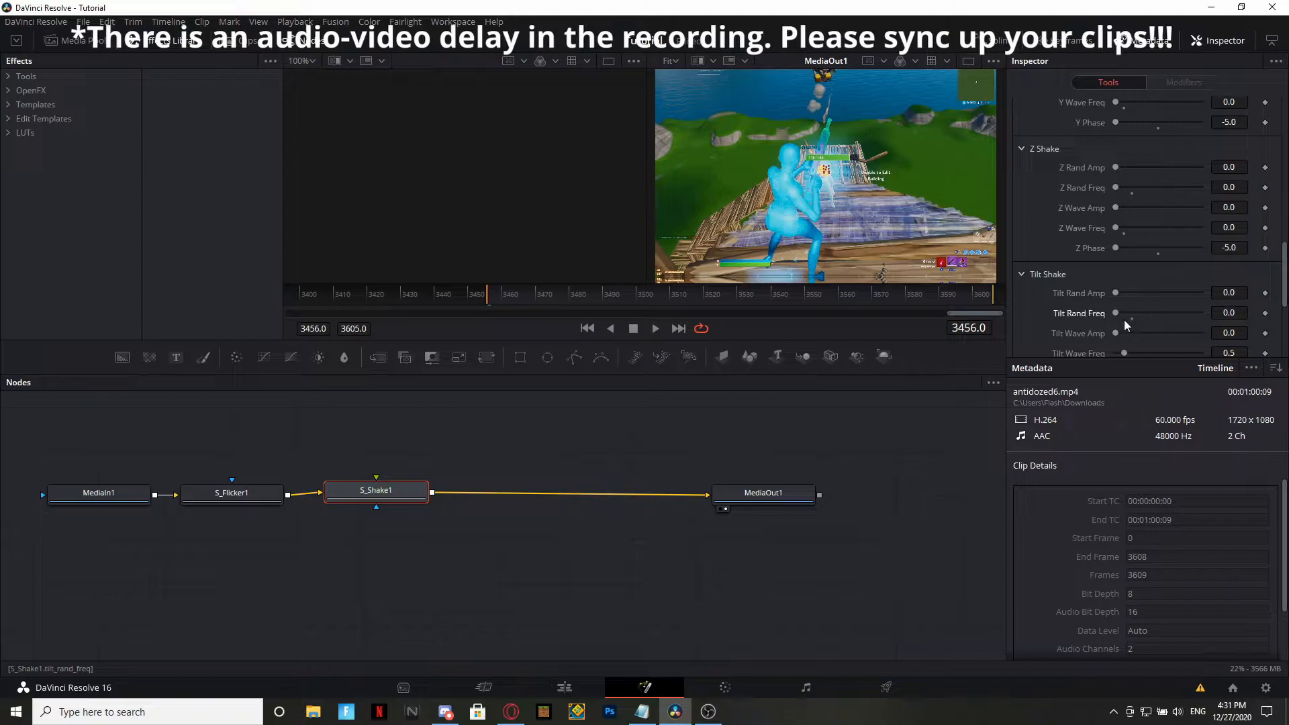
scroll(1122, 316, down, 3)
drag(1114, 272, 1108, 273)
Set S_Shake1's Red Amplitude to 1.22 and scrub the clip's start, ending at frame 3456.
scroll(1088, 279, down, 3)
click(1022, 240)
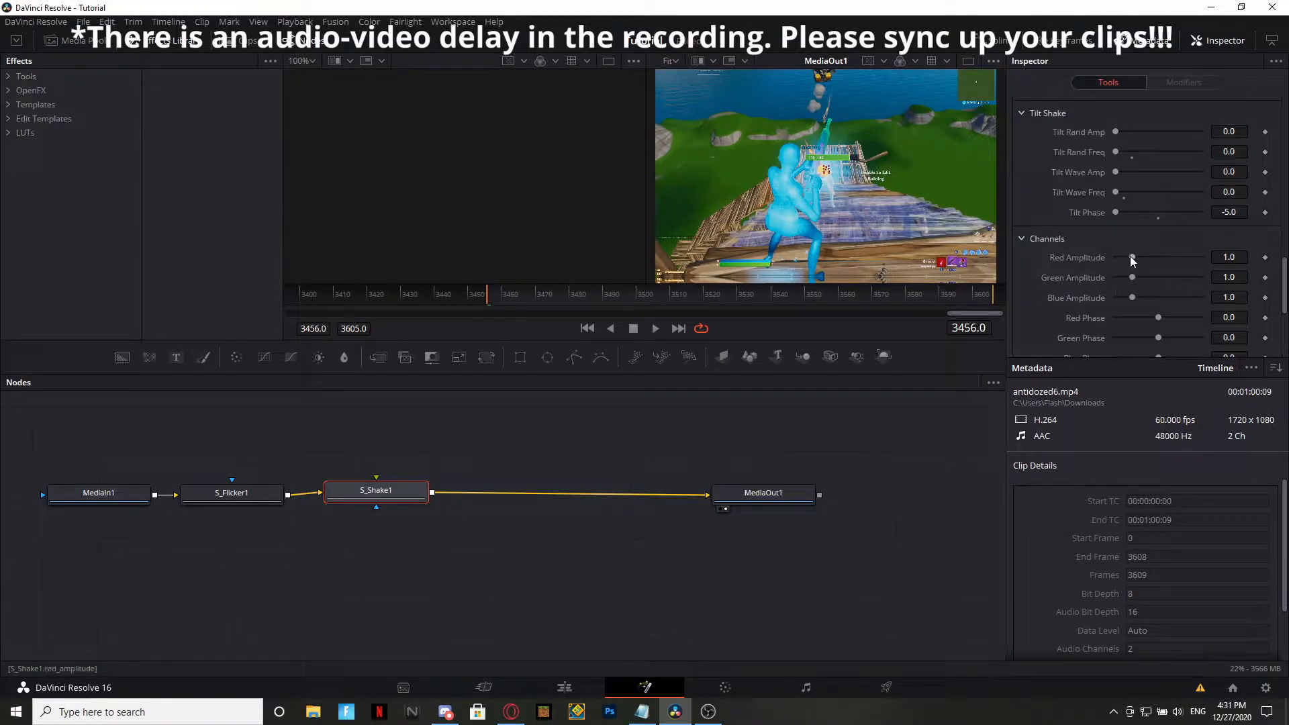
drag(1132, 258, 1134, 258)
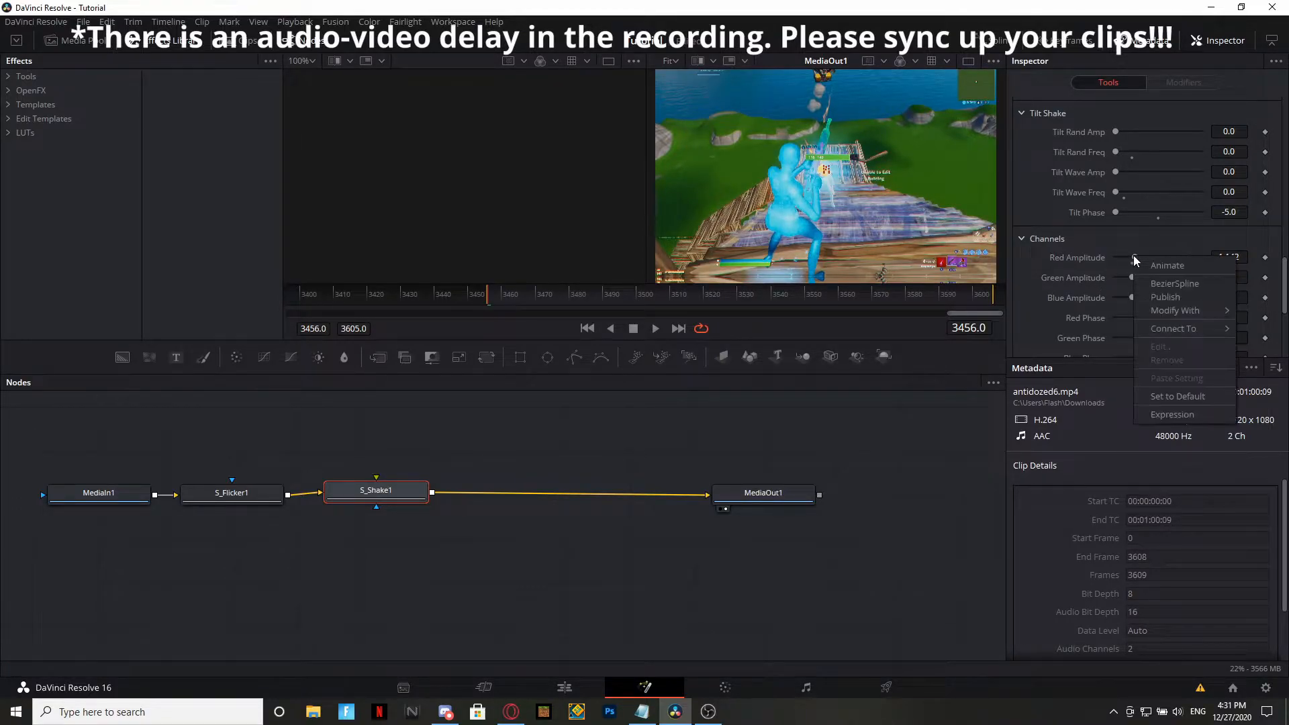
drag(1135, 255, 1136, 254)
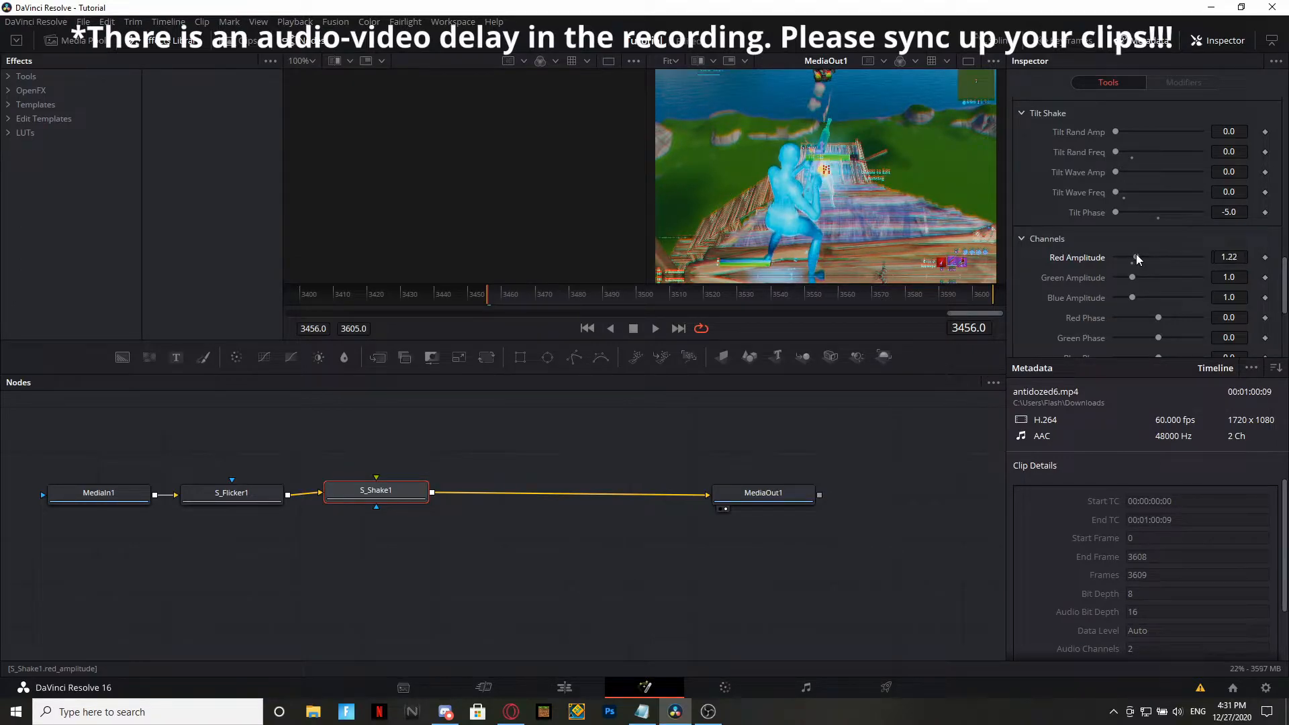
click(755, 556)
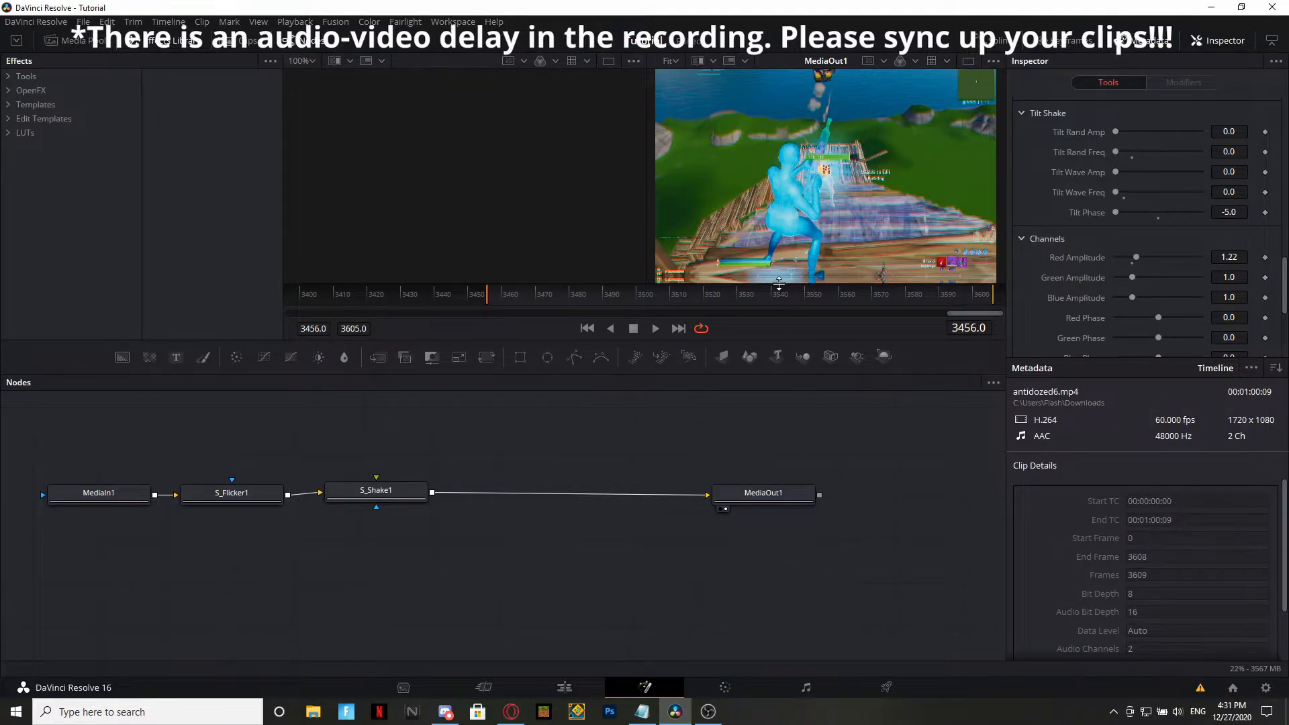
drag(563, 289, 491, 290)
Insert a Glow node between S_Shake1 and MediaOut1.
key(shift+space)
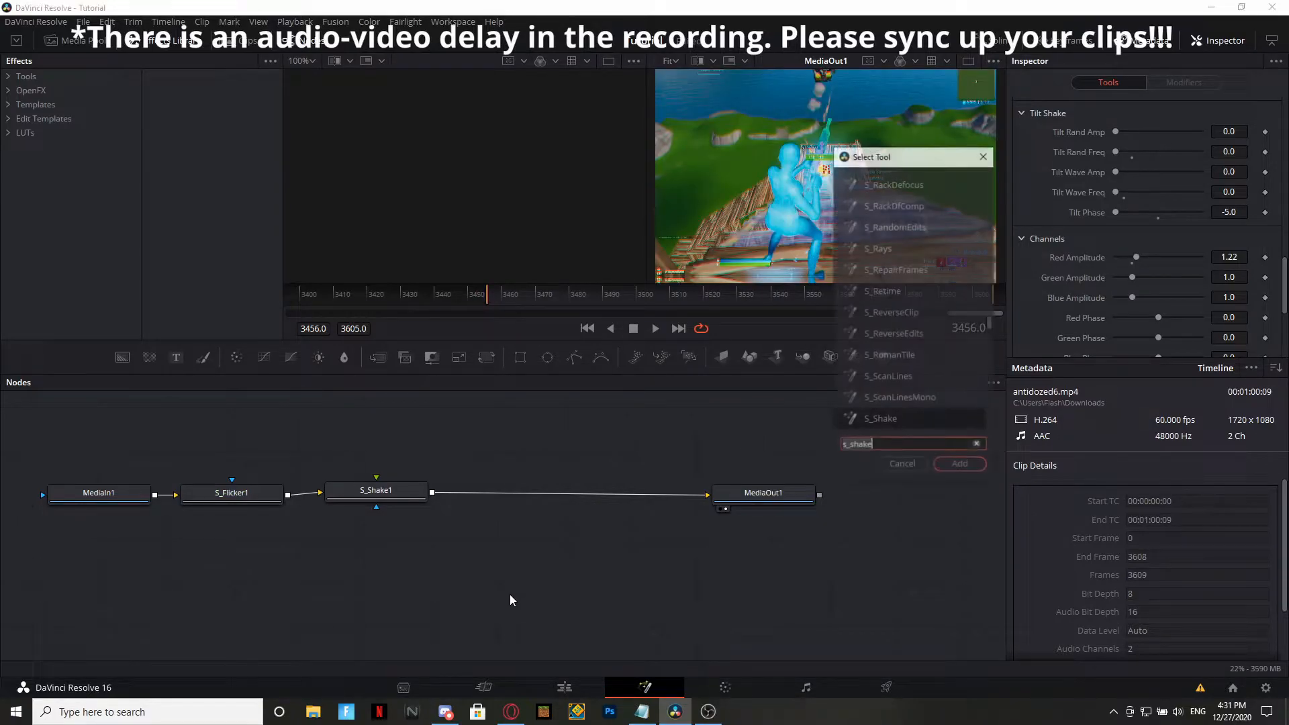
text(glow)
key(Return)
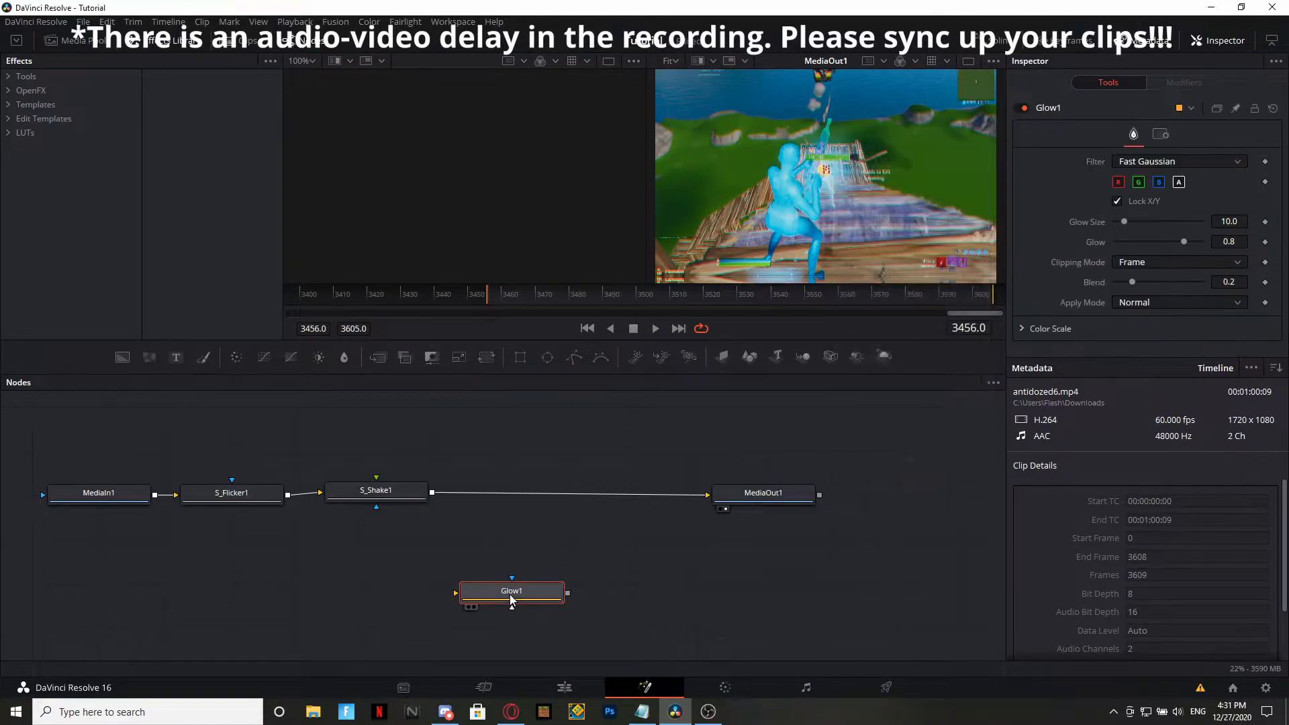
drag(609, 502, 759, 498)
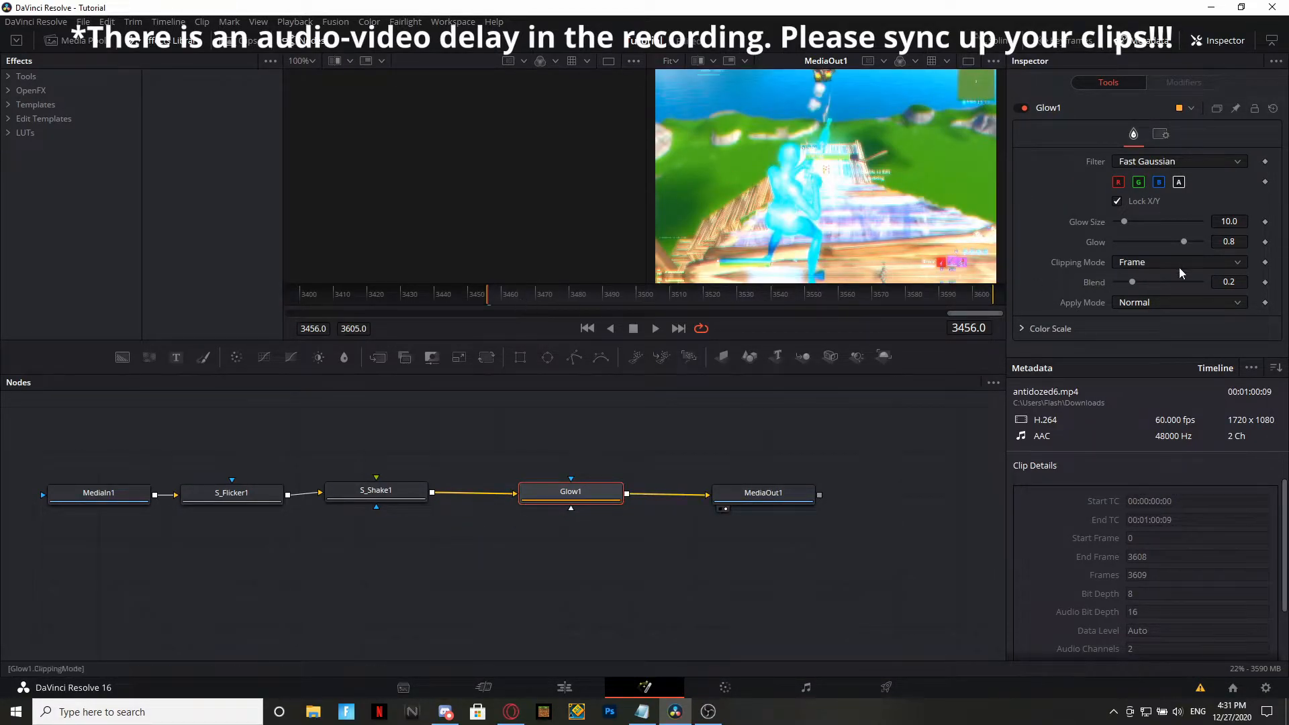
Set Glow1's Glow to 0.646 and keyframe it at frame 3456.
click(1228, 242)
text(0.646)
key(Tab)
click(1270, 250)
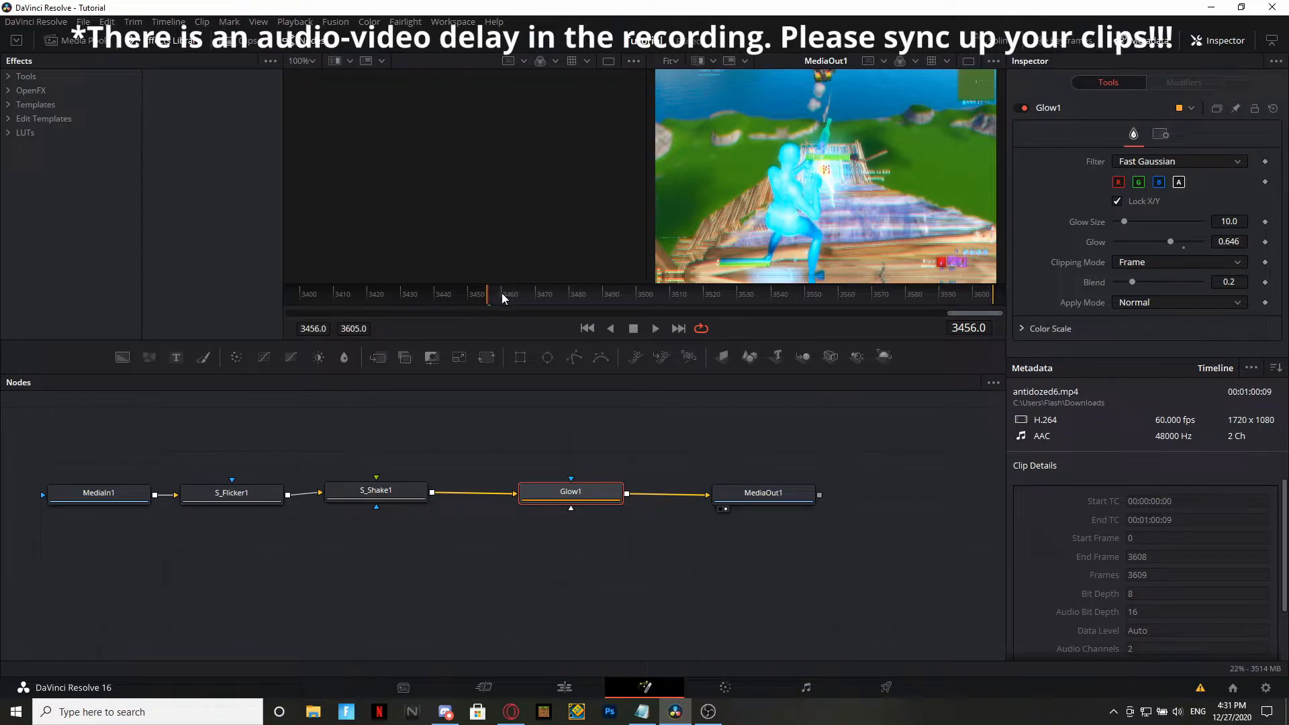
click(532, 294)
drag(532, 294, 489, 298)
click(1265, 242)
Set Glow1's Glow to 0.05 at frame 3606 and return the playhead to frame 3456.
drag(490, 296, 736, 295)
drag(952, 293, 997, 296)
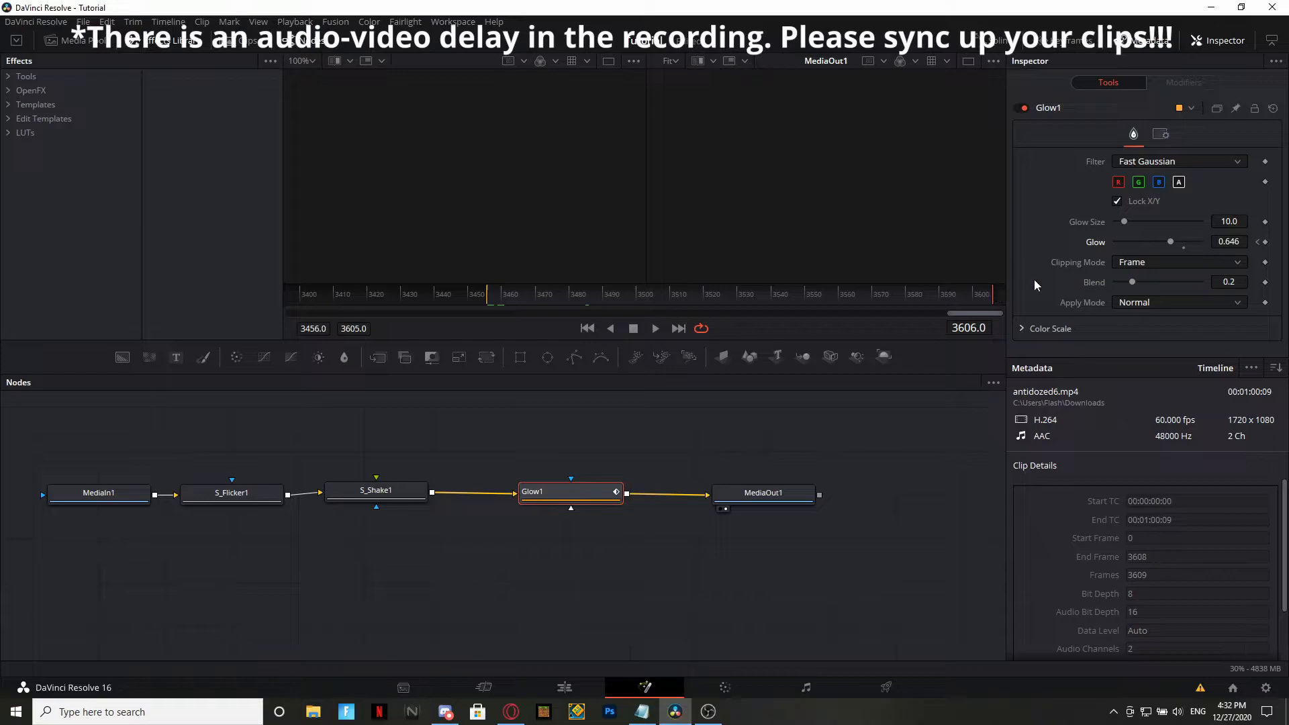
click(1242, 239)
text(0.05)
key(Tab)
drag(979, 297, 491, 295)
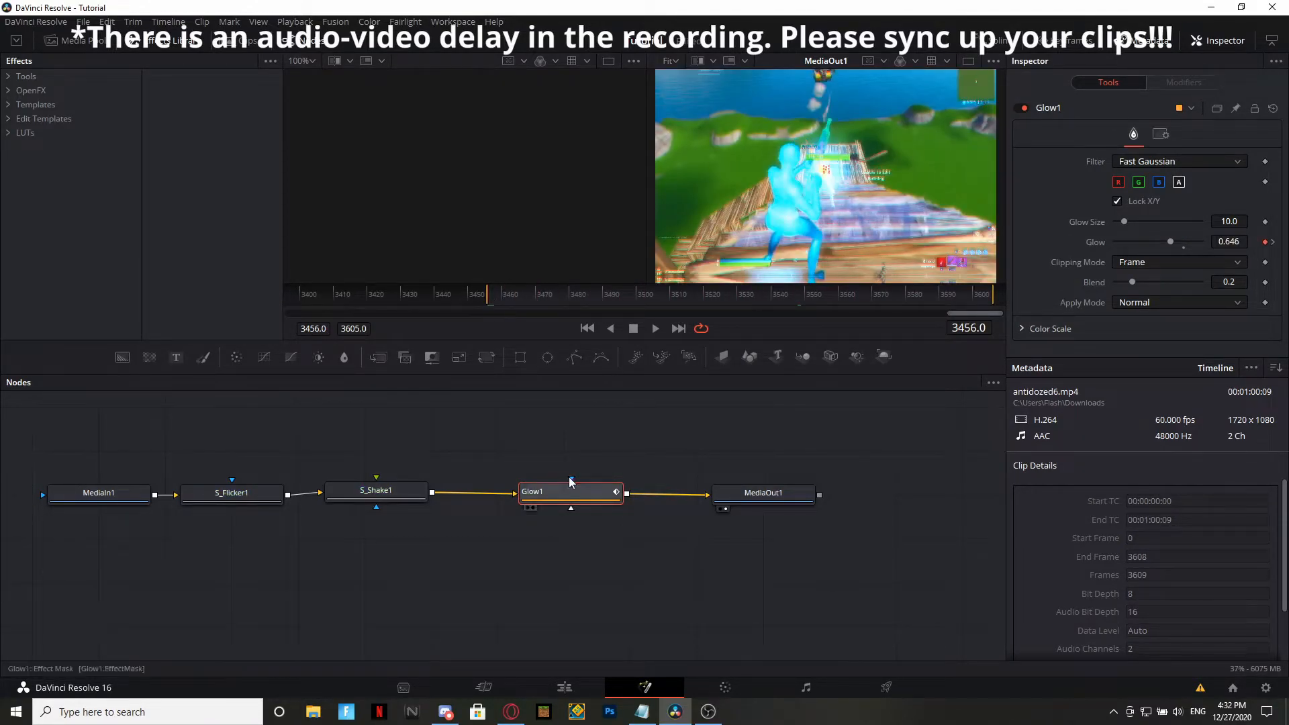
Move Glow1 closer to S_Shake1 and insert a Blur node between Glow1 and MediaOut1.
drag(575, 505, 518, 493)
key(shift+space)
text(glow)
key(BackSpace)
key(BackSpace)
key(BackSpace)
key(BackSpace)
text(blur)
key(Return)
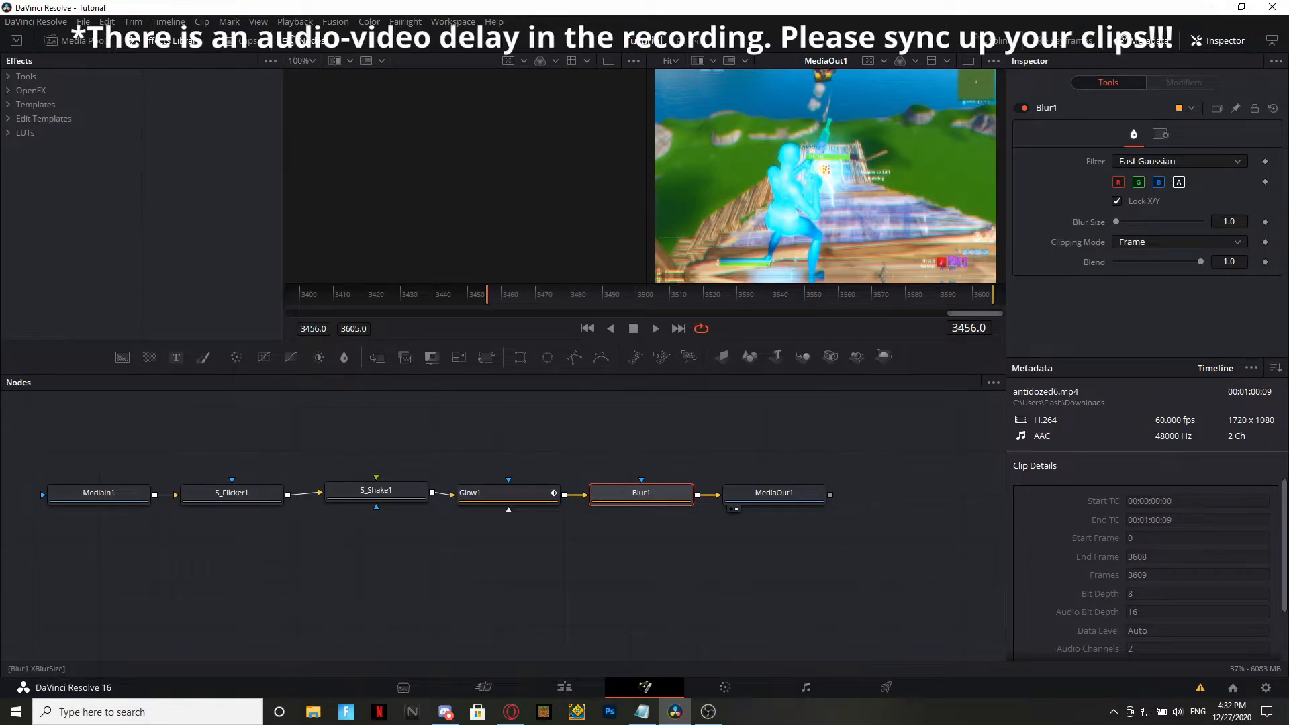
Set Blur1's Blur Size to 4, keyframe it at frame 3456 and scrub through the clip.
click(1228, 221)
text(4)
key(Tab)
click(1266, 221)
click(667, 294)
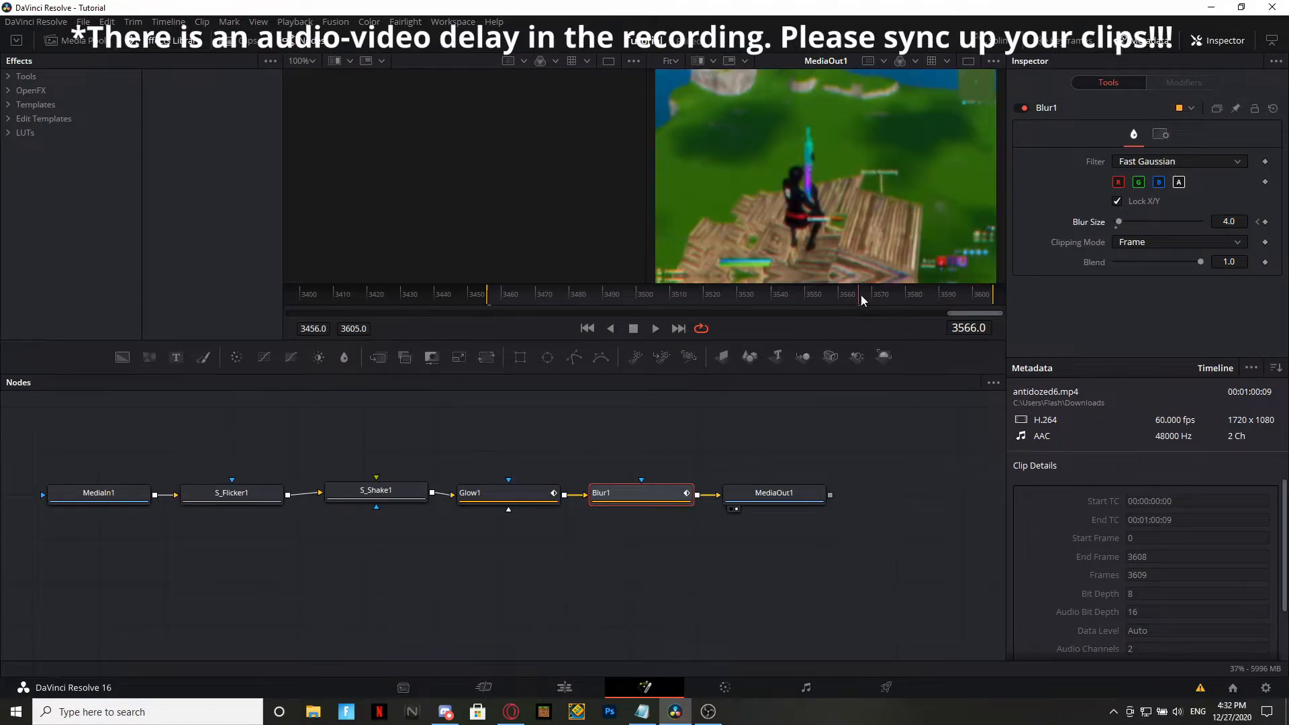
drag(666, 293, 488, 293)
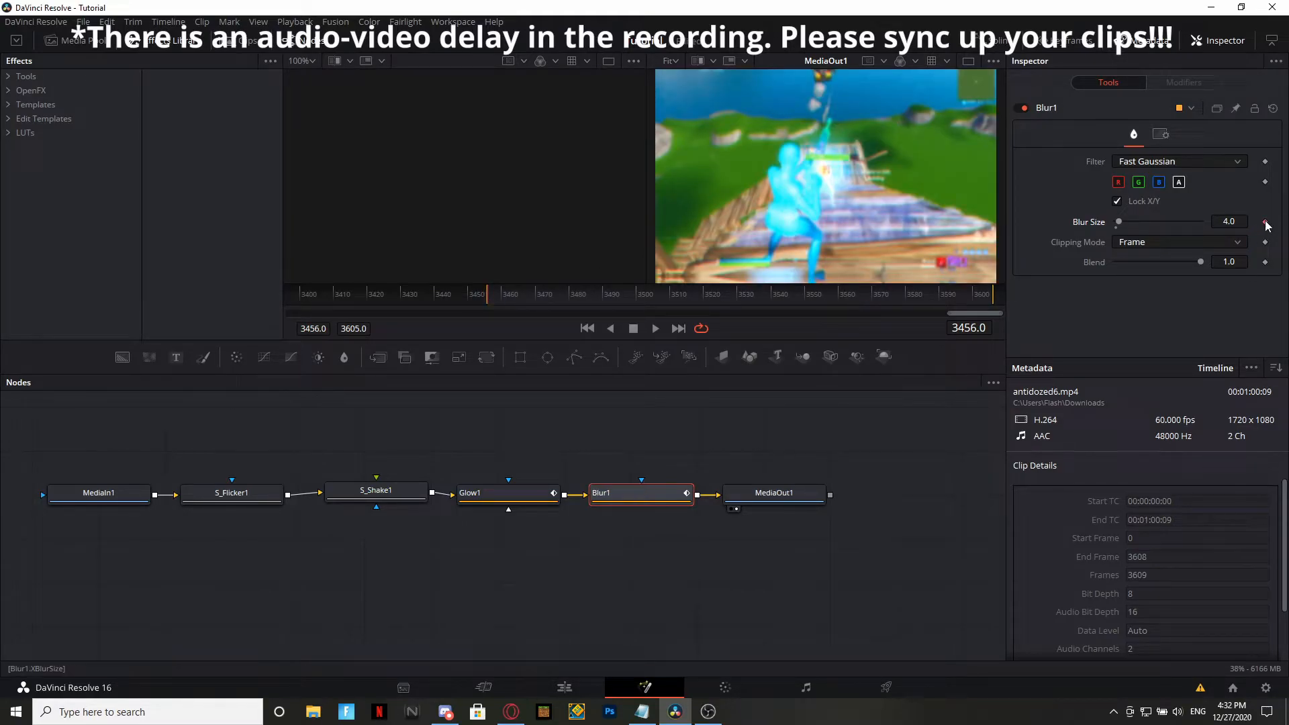
Keyframe a lower Blur Size for Blur1 at frame 3606 and scrub back to frame 3456.
drag(787, 303, 993, 291)
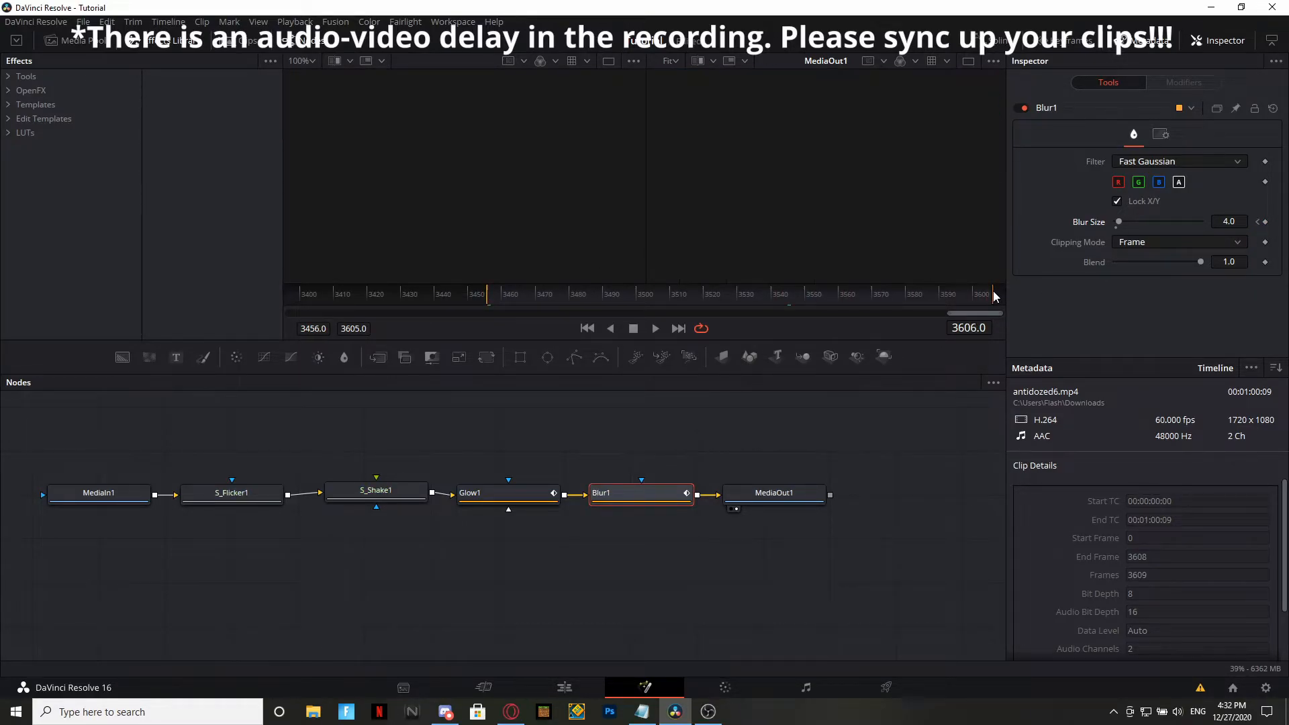
click(1234, 222)
key(Return)
drag(982, 296, 751, 292)
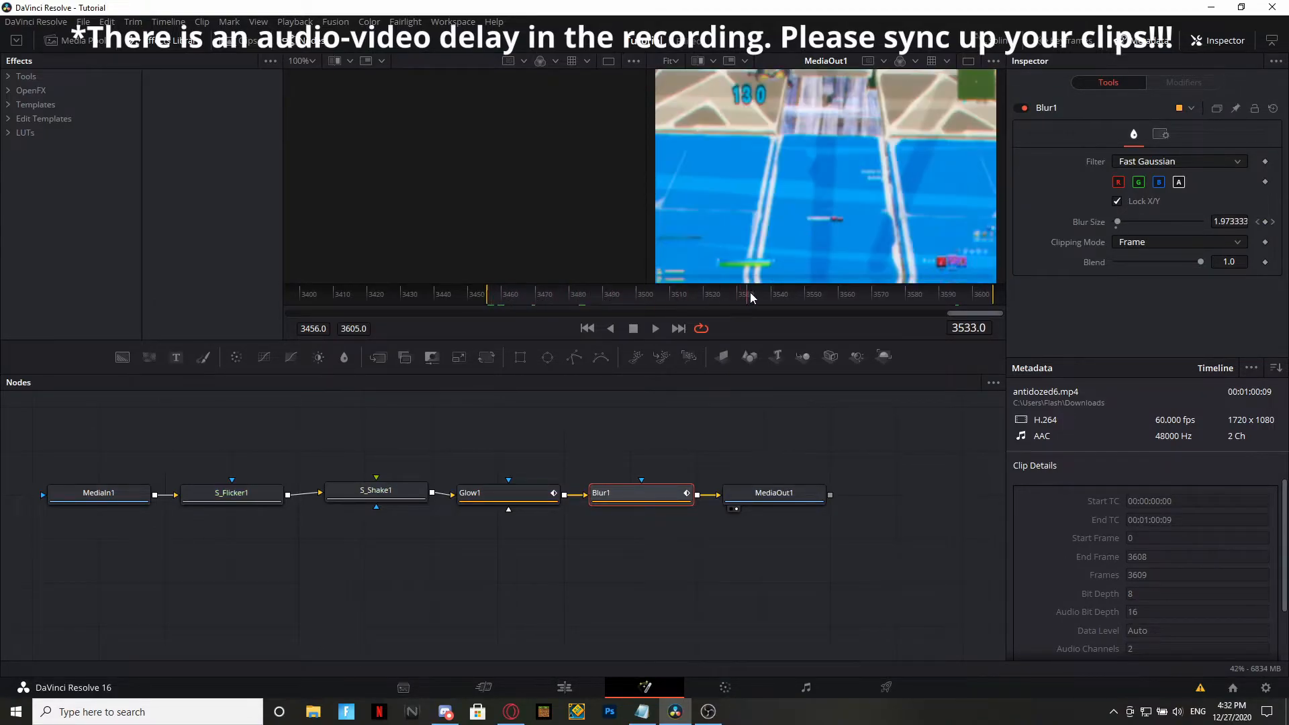
drag(663, 298, 491, 299)
Try adding a second S_Shake node below the node chain and delete it.
click(614, 578)
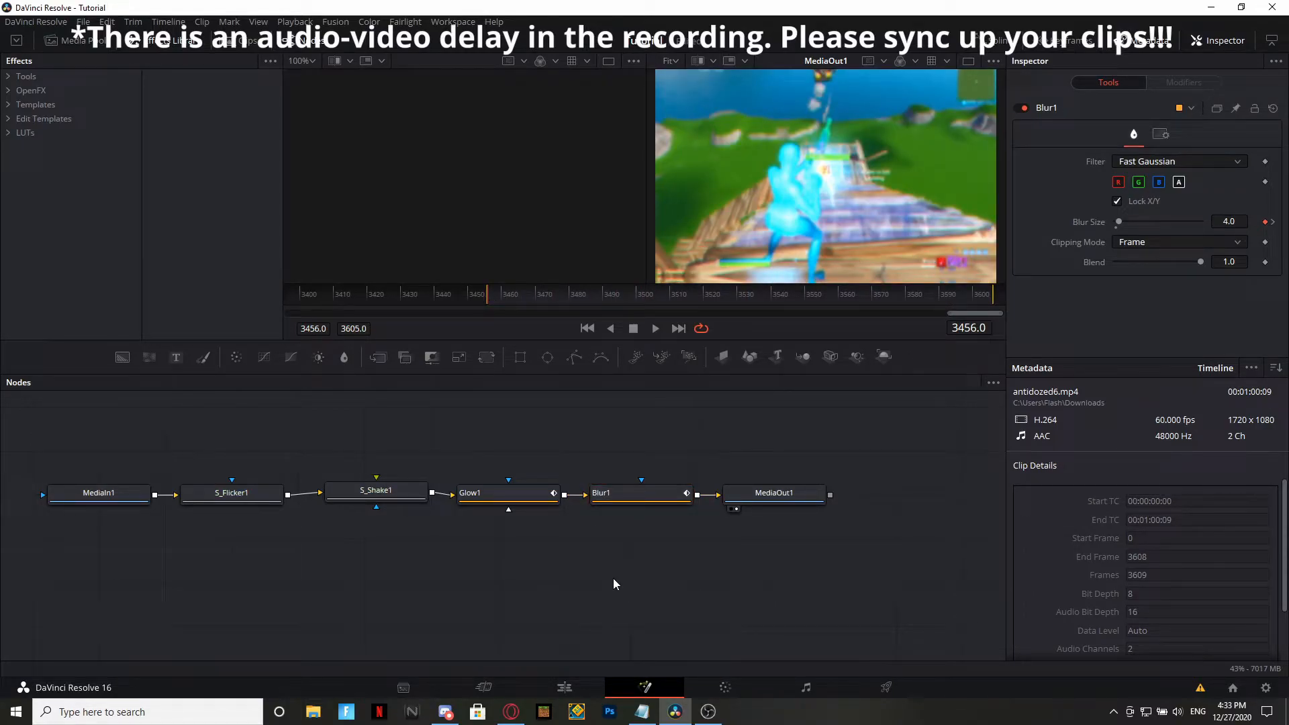
key(shift+space)
text(s_)
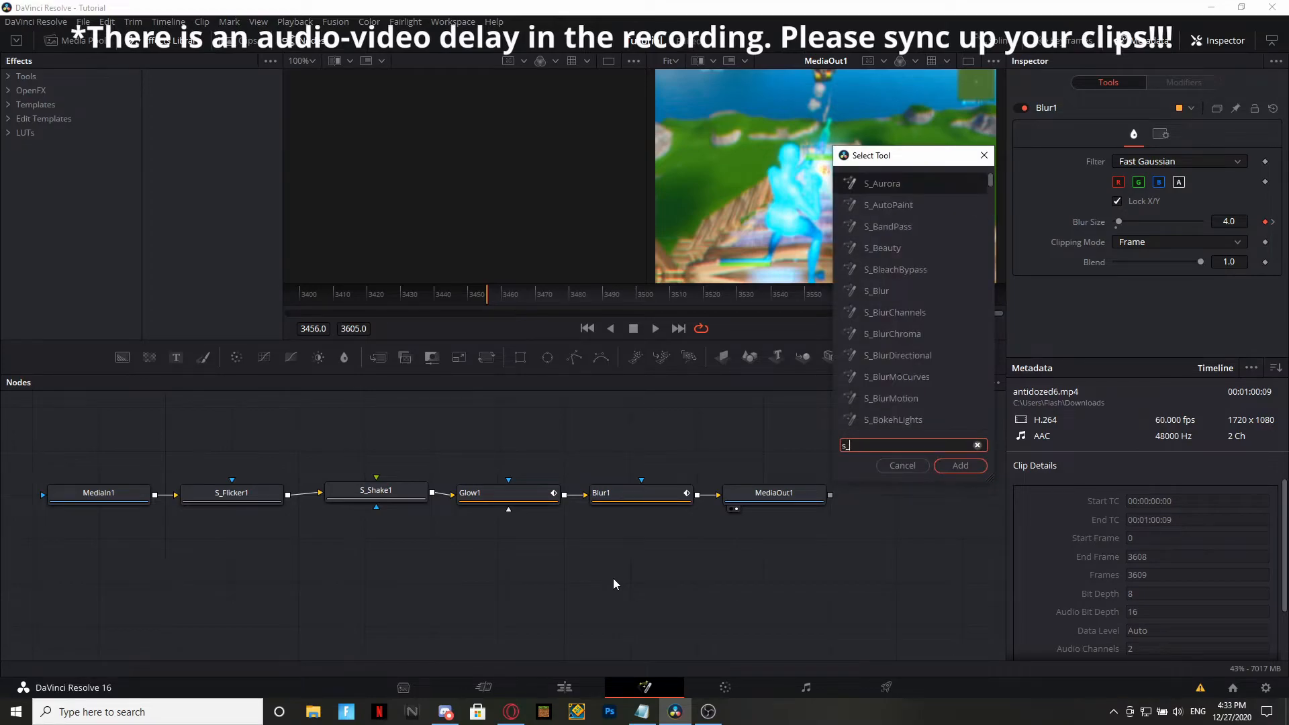
text(shake)
key(Return)
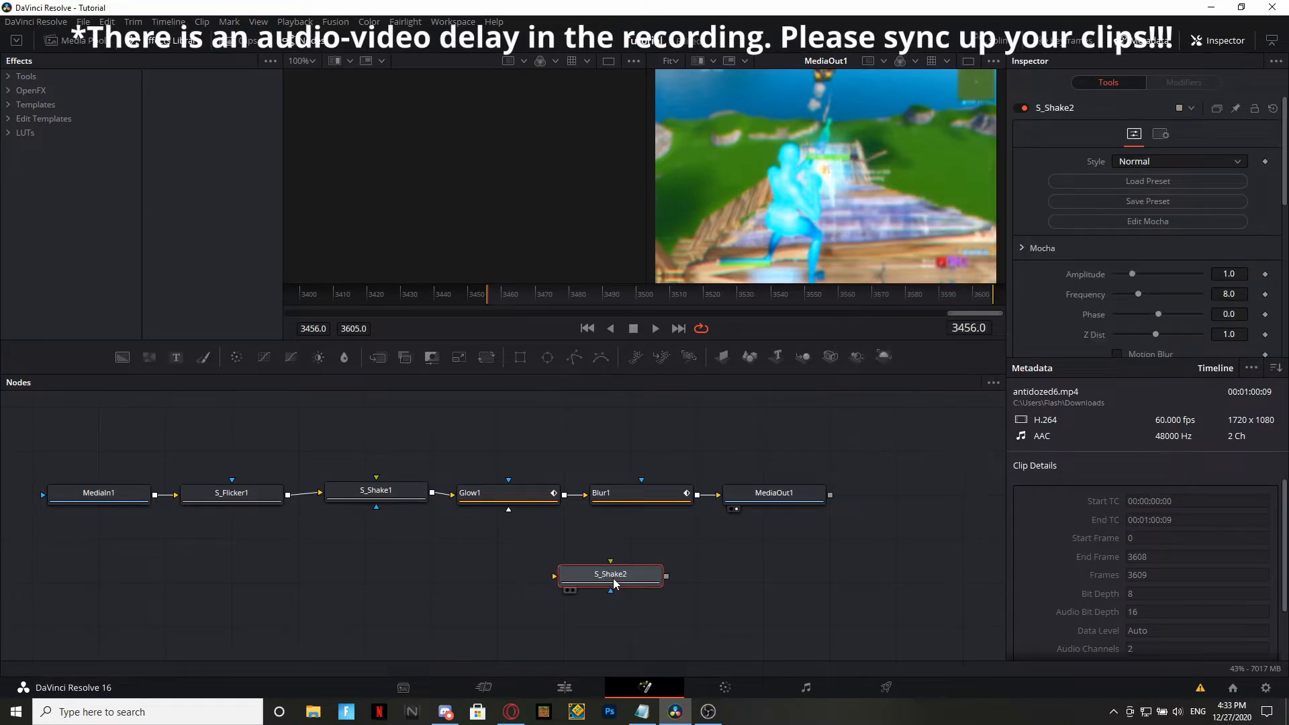
key(Delete)
Insert a Camera Shake node between Blur1 and MediaOut1 and space out the end of the chain.
key(shift+space)
text(camera)
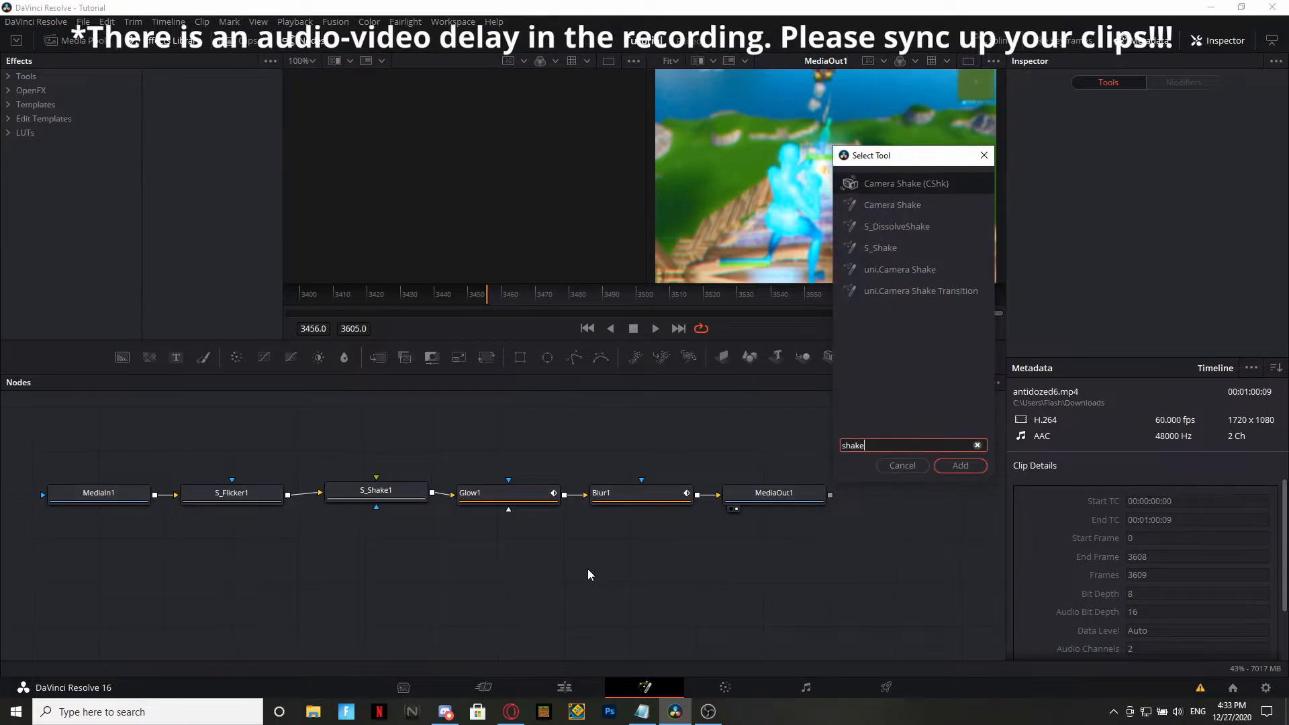
key(Return)
drag(787, 491, 758, 491)
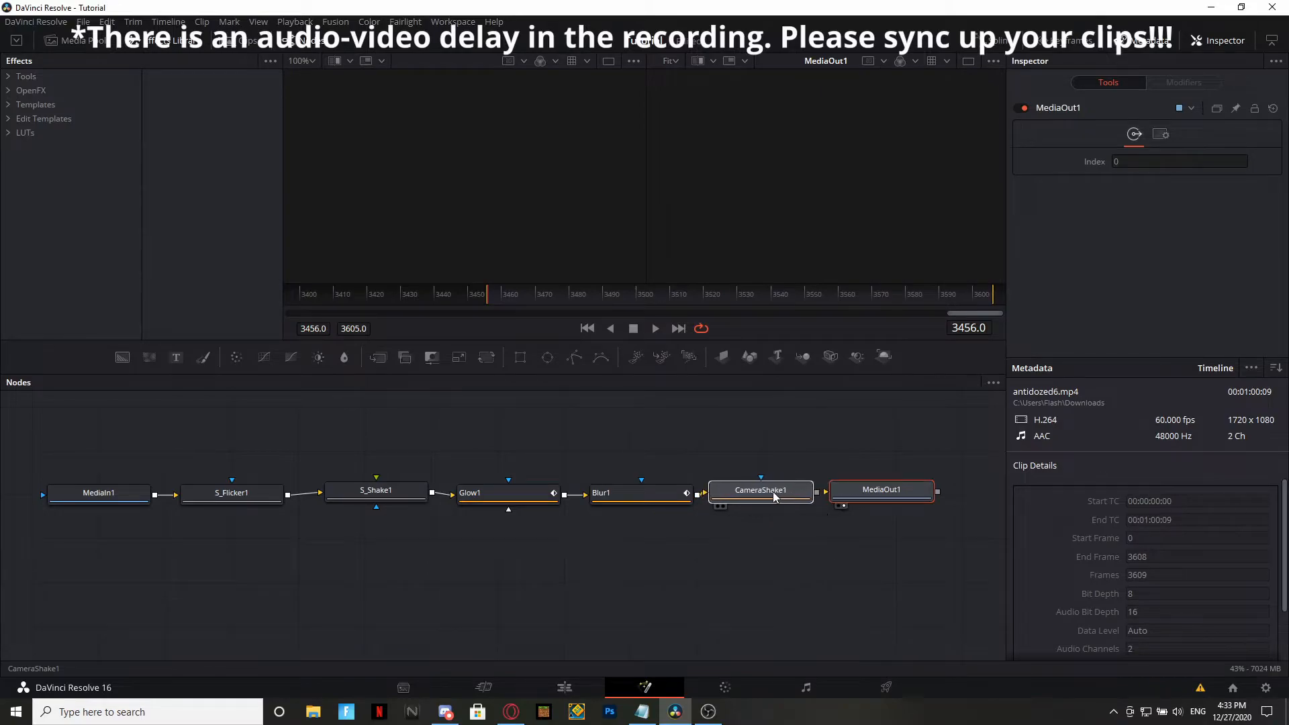
drag(914, 485, 944, 484)
drag(810, 492, 916, 491)
drag(738, 499, 766, 510)
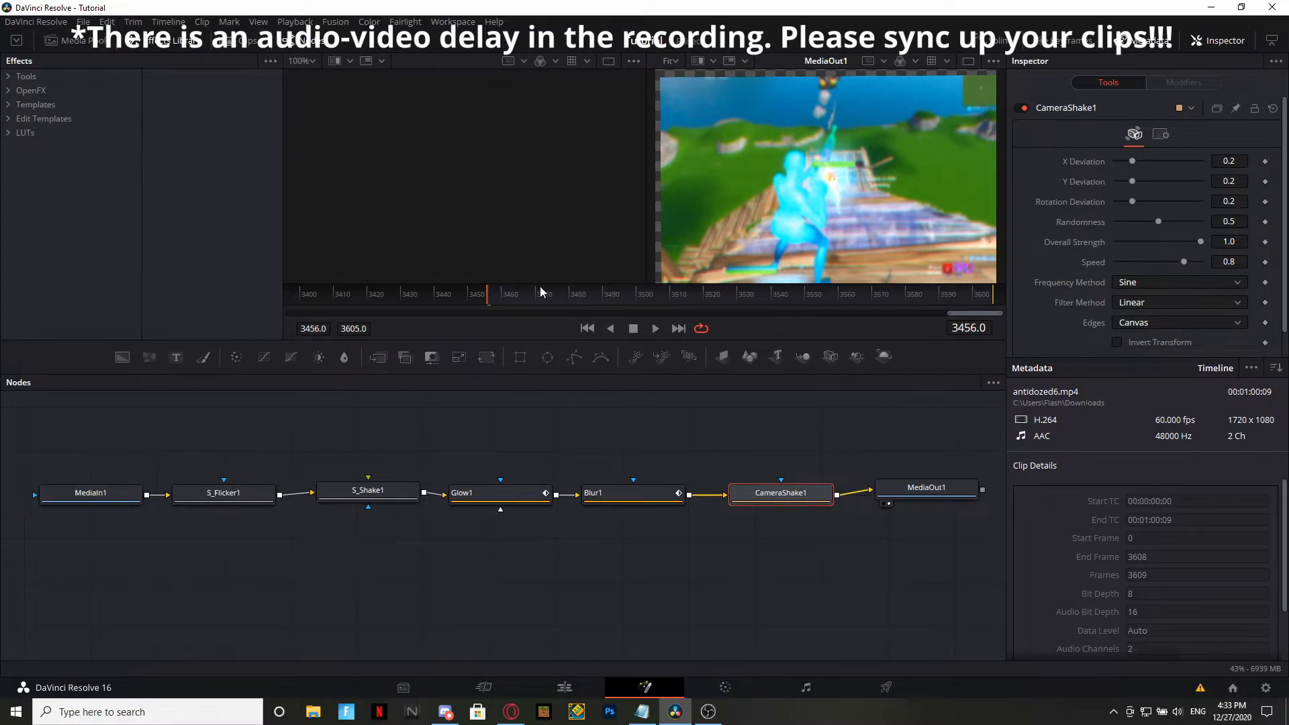
Keyframe CameraShake1's X Deviation, Y Deviation, Overall Strength and Speed at frame 3456.
mouse_move(502, 299)
mouse_down()
mouse_move(537, 299)
mouse_move(490, 302)
mouse_up()
click(1266, 162)
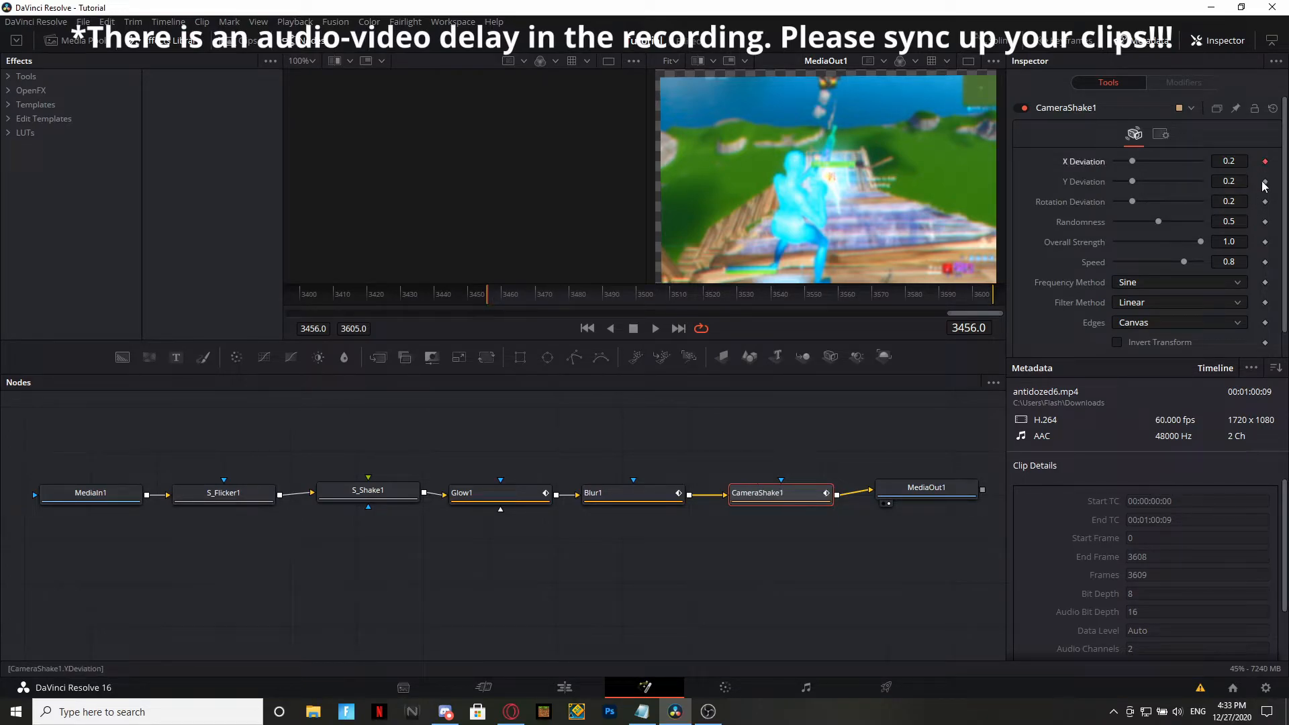
click(1266, 183)
click(1266, 242)
click(1266, 263)
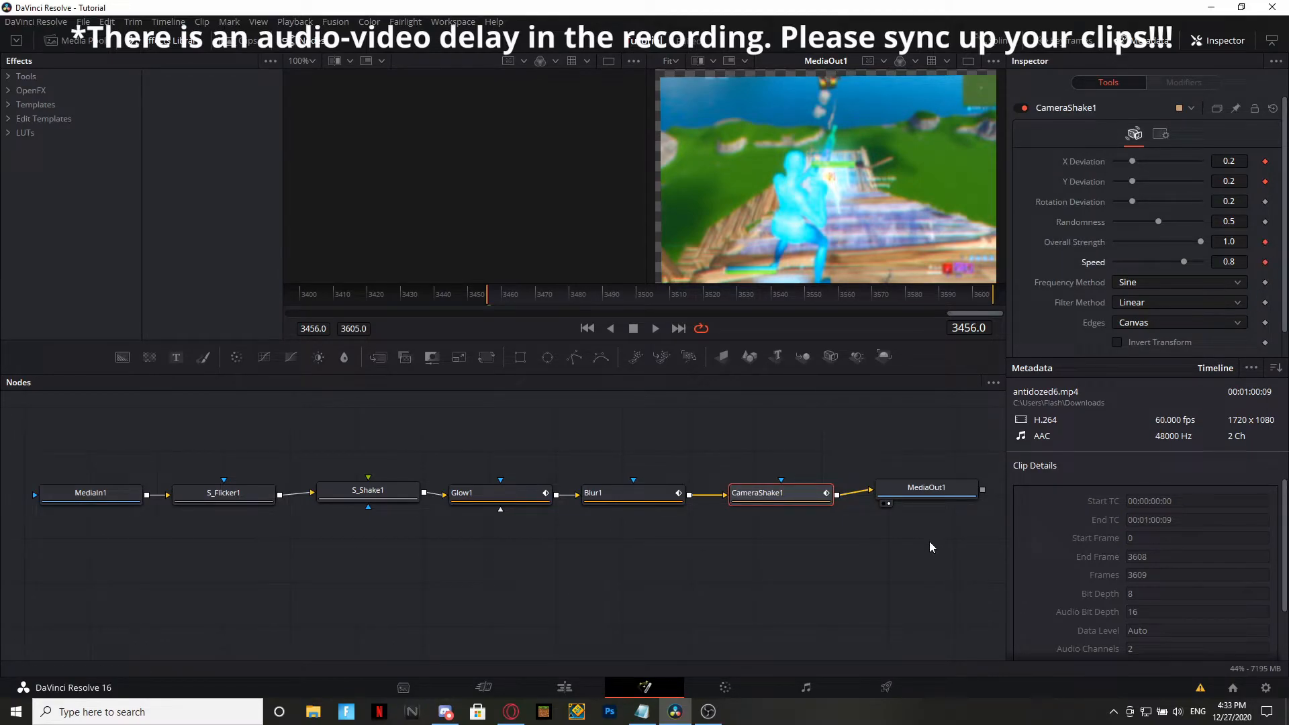
Open the After Clip Effects notes beside the Inspector and set CameraShake1's X Deviation to 0.118 at frame 3456.
click(642, 711)
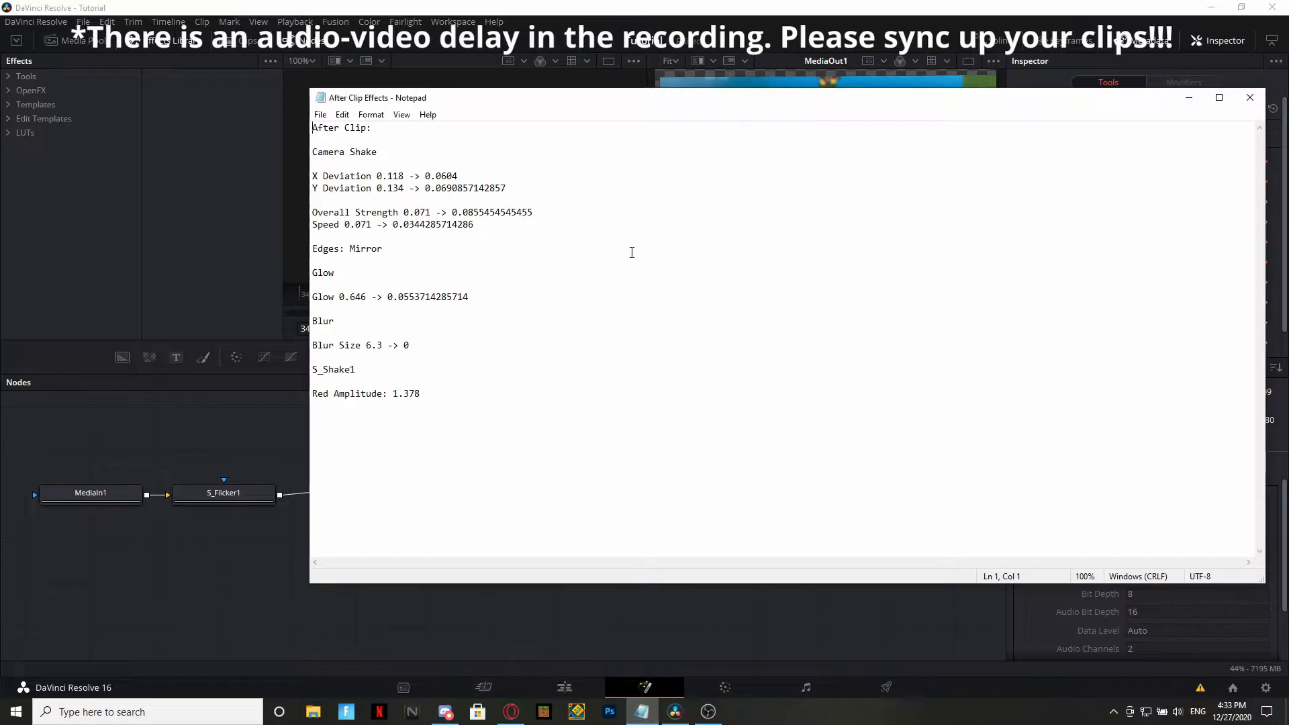
drag(573, 106, 1244, 369)
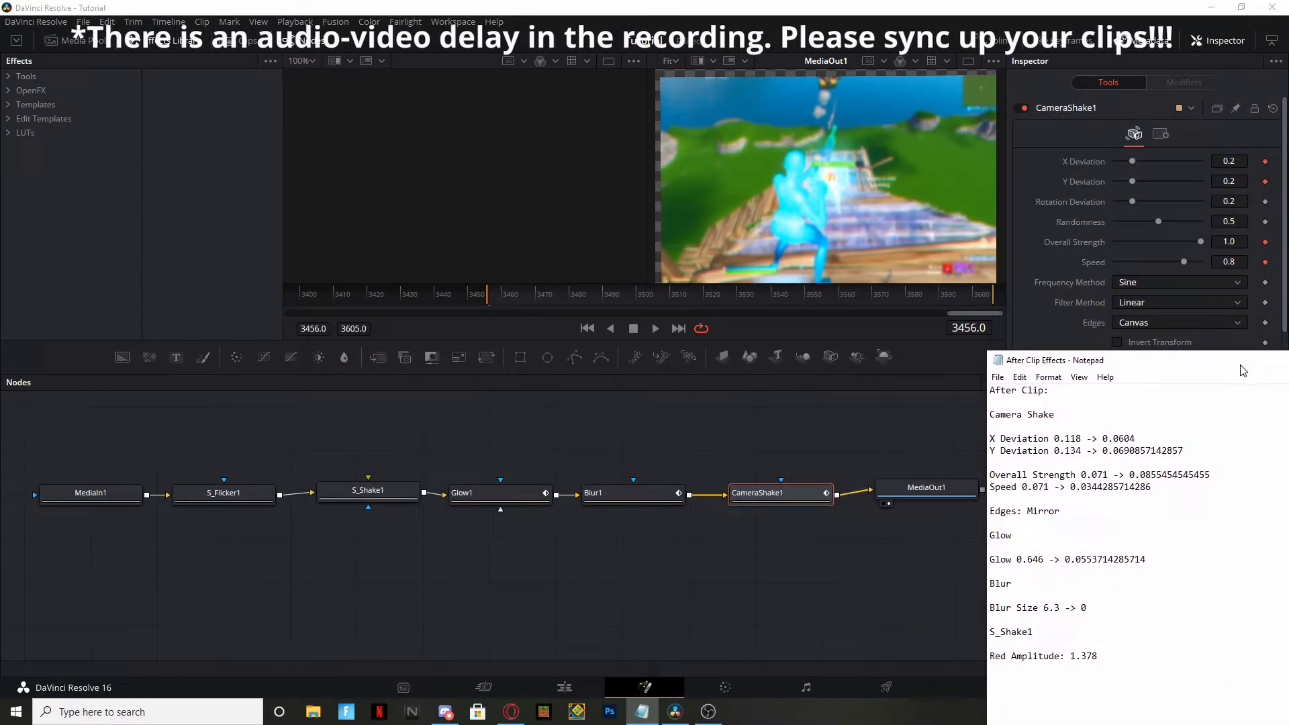
mouse_move(1058, 438)
mouse_down()
mouse_move(991, 438)
mouse_move(1081, 437)
mouse_up()
click(1243, 161)
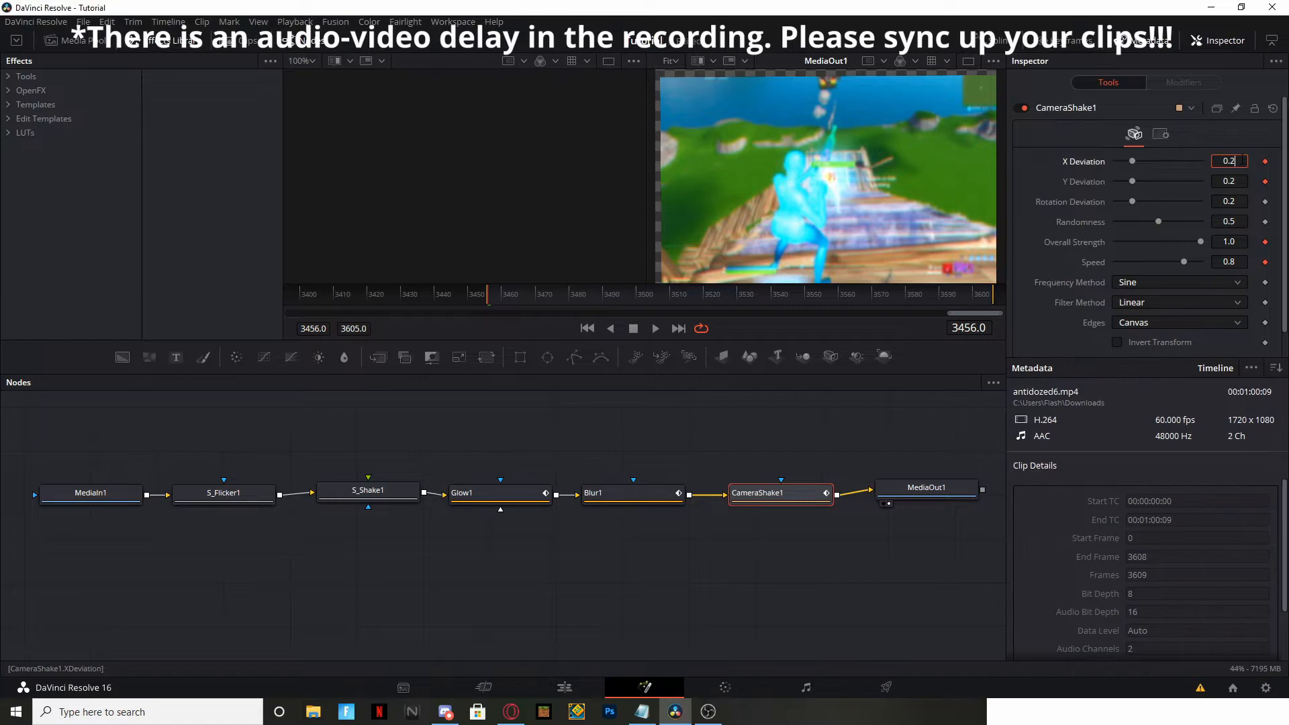
double_click(1242, 160)
text(0.118)
key(Tab)
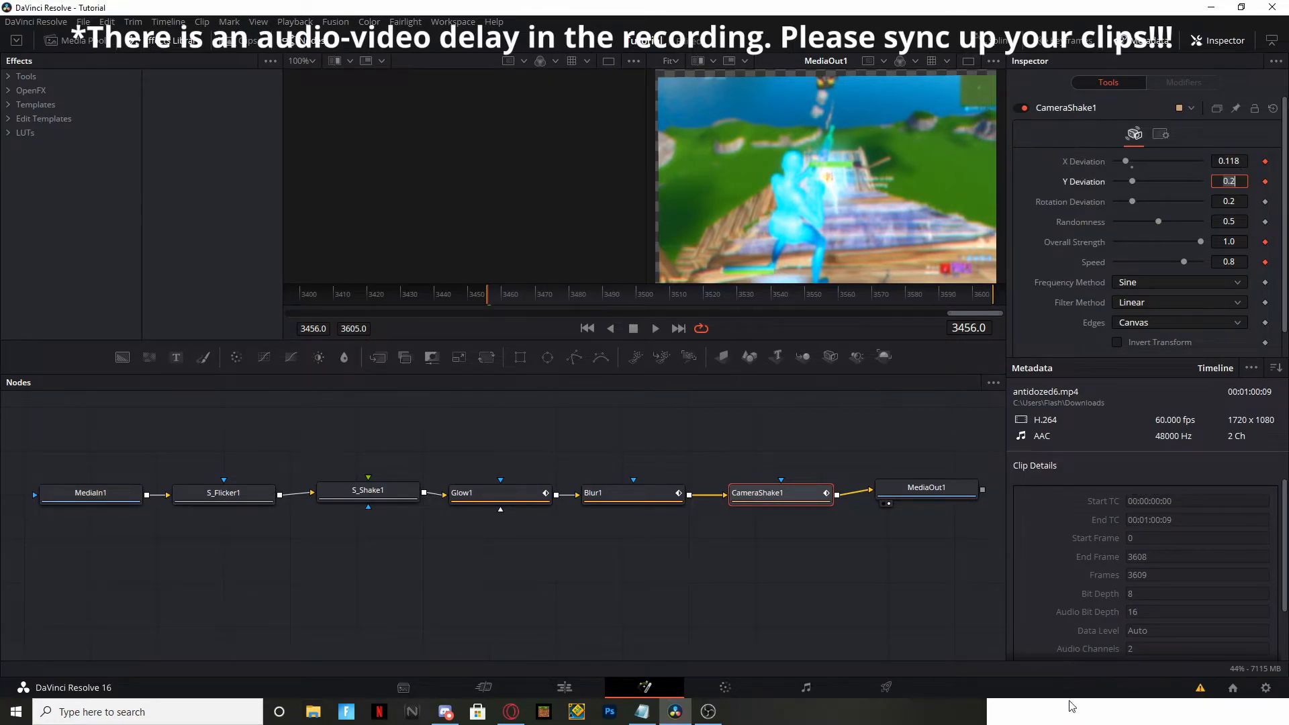
Set CameraShake1's Y Deviation to 0.134 at frame 3456, following the notes.
click(919, 592)
drag(1054, 710, 1169, 464)
click(1189, 486)
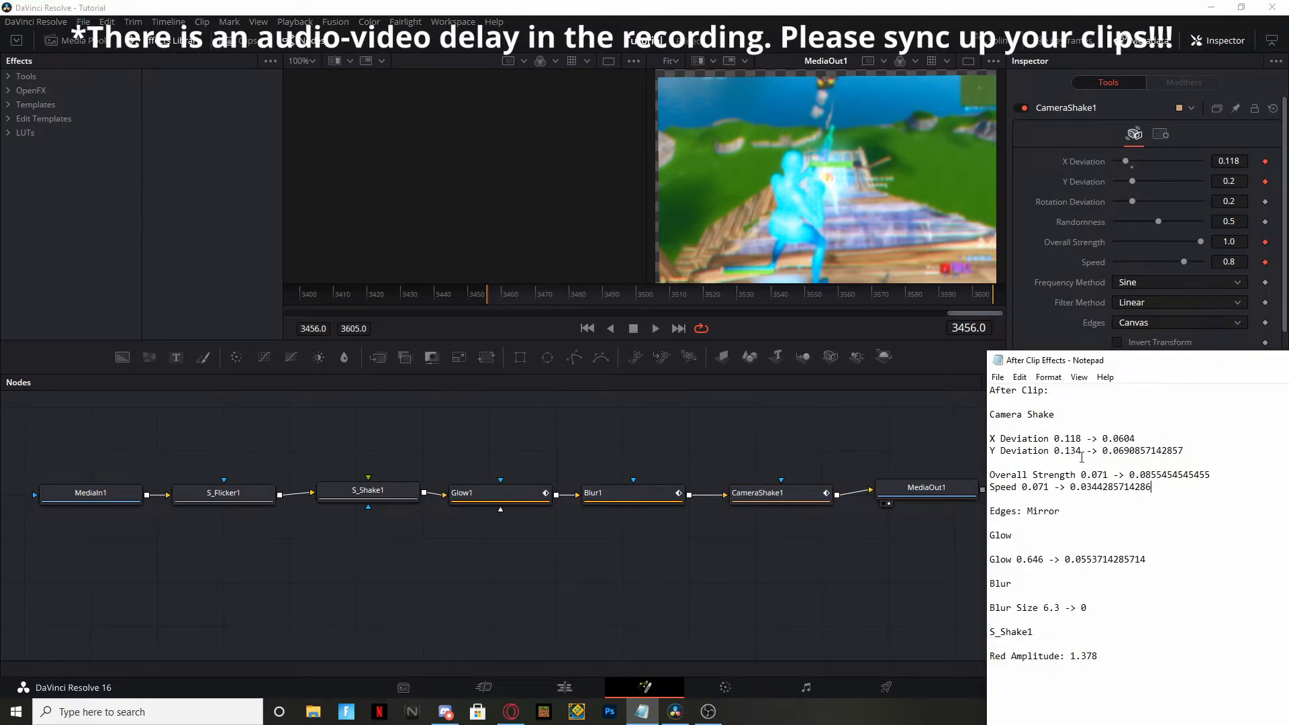
drag(1055, 451, 1079, 452)
click(936, 591)
double_click(1233, 182)
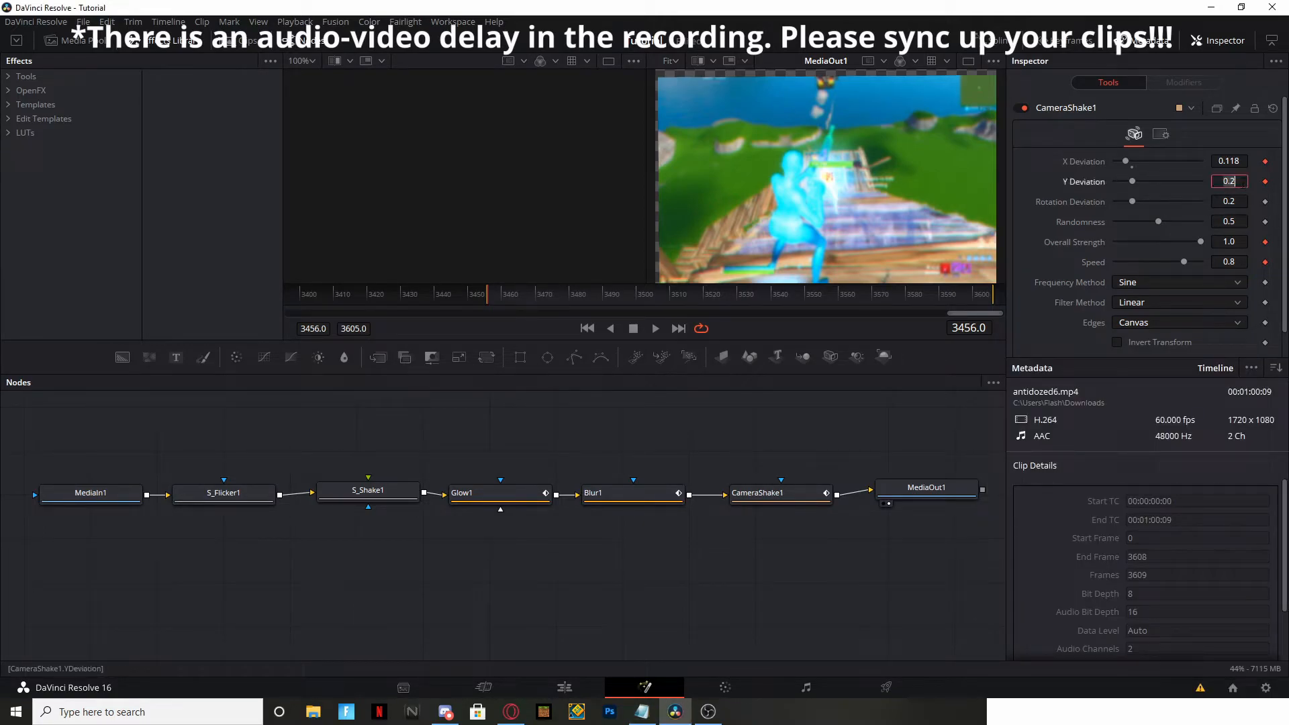
text(0.134)
key(Tab)
Copy the starting Overall Strength from the notes and set CameraShake1's Overall Strength to 0.071 at frame 3456.
click(1052, 705)
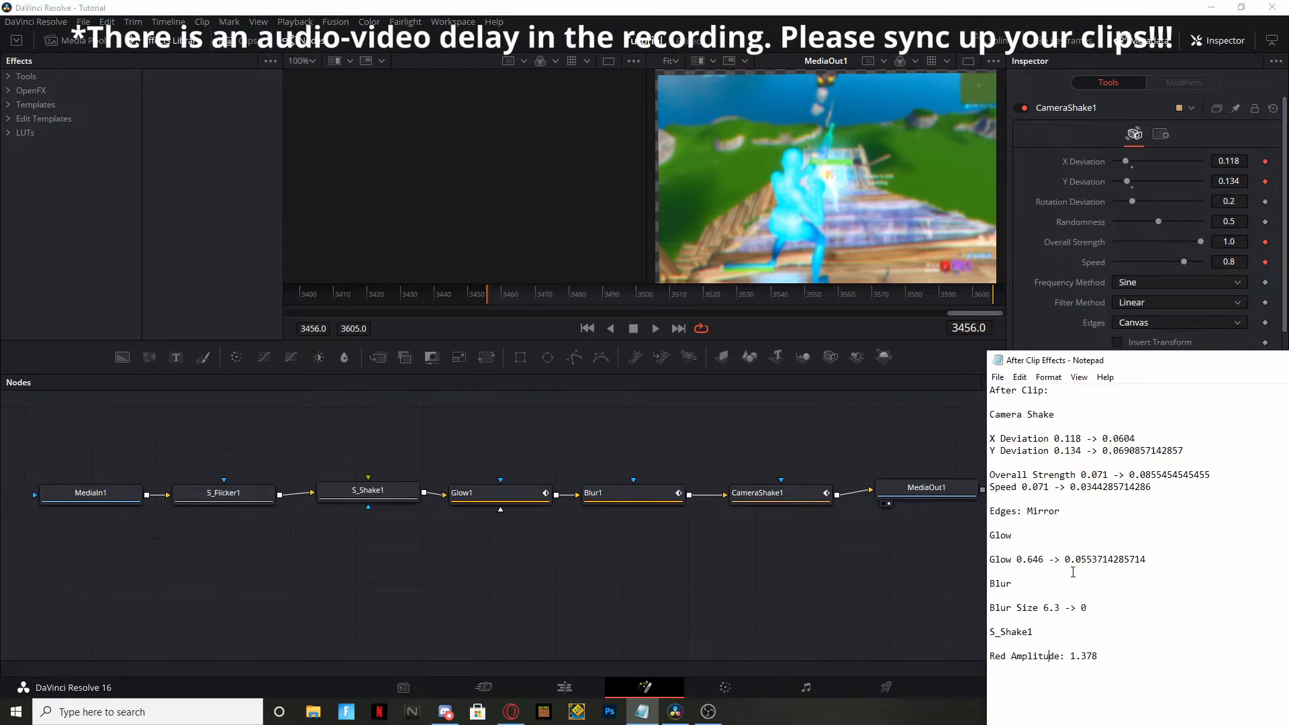
drag(1082, 476, 1109, 474)
key(ctrl+c)
double_click(1241, 242)
key(ctrl+v)
key(Return)
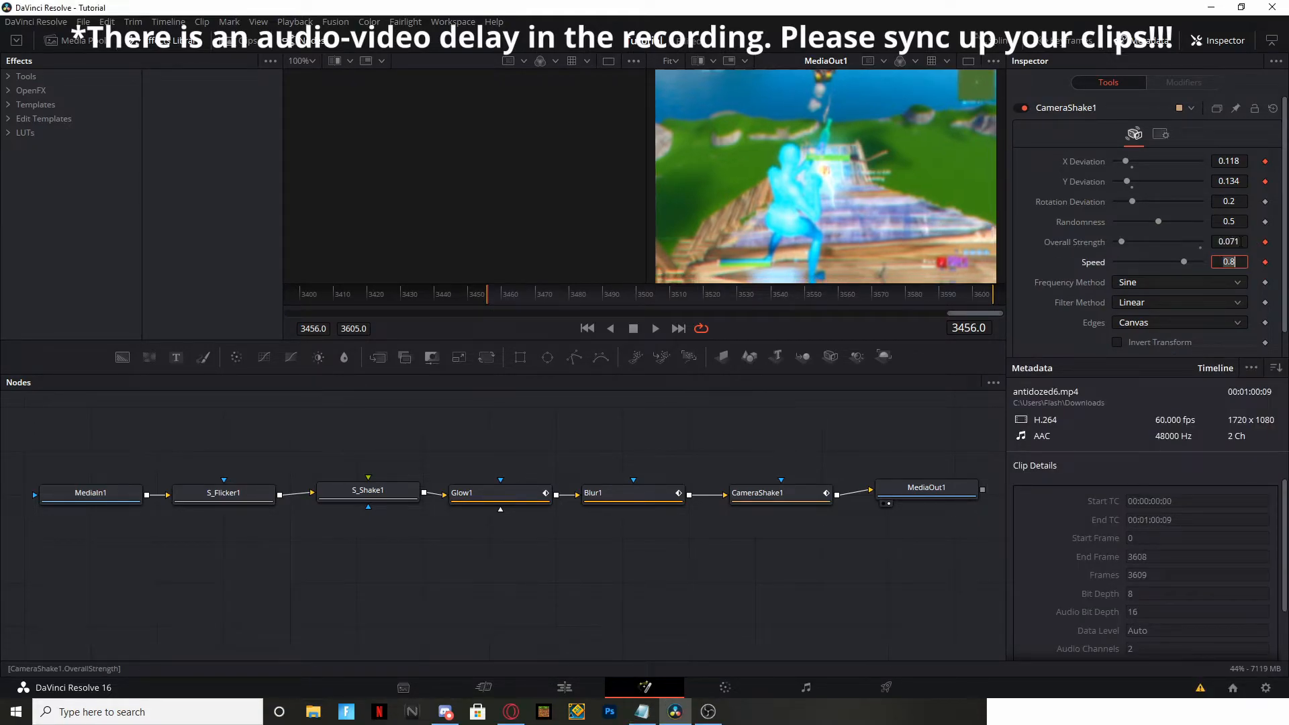
Copy the starting Speed from the notes and set CameraShake1's Speed to 0.071 at frame 3456.
key(alt+Tab)
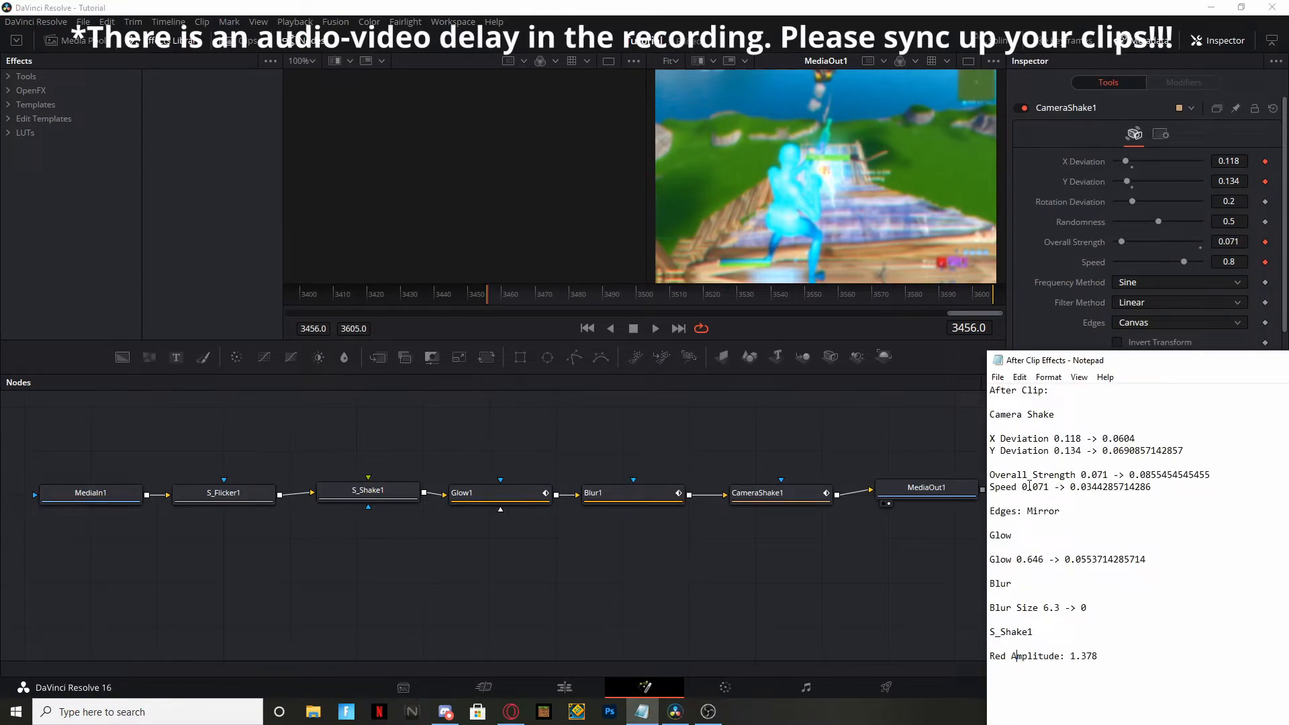
drag(1023, 486, 1053, 489)
key(ctrl+c)
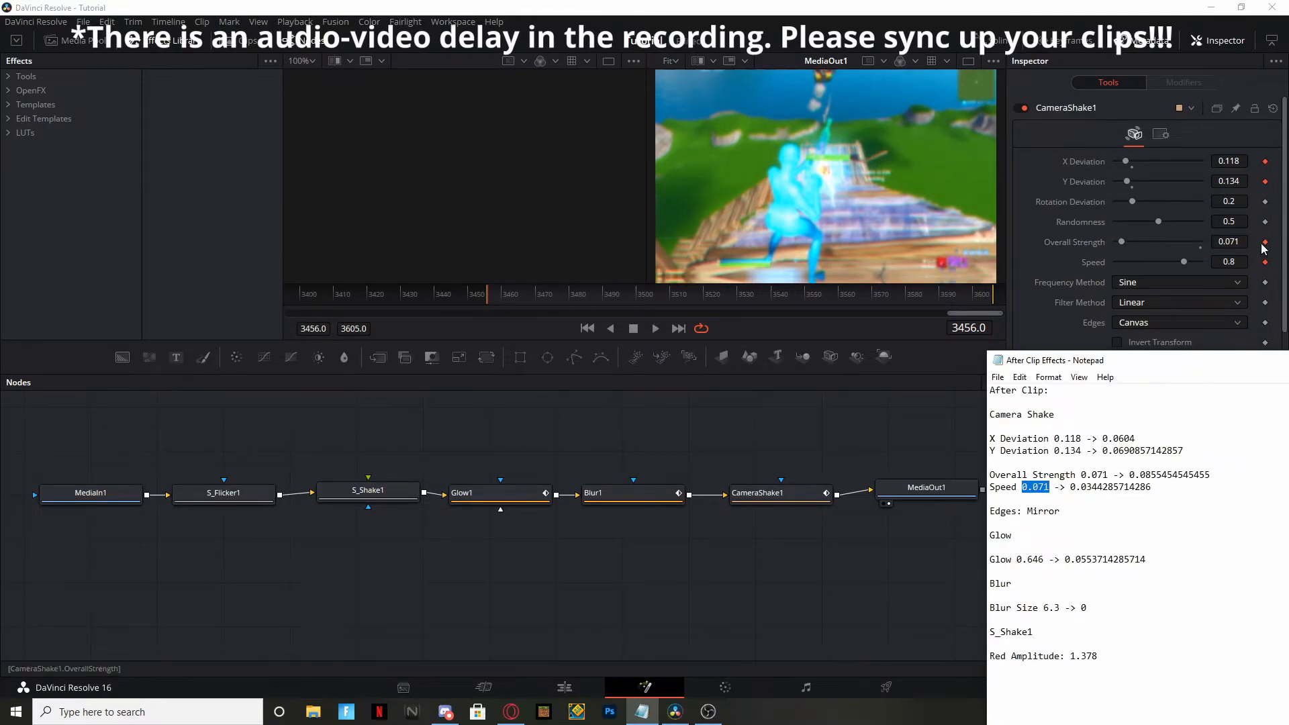
key(alt+Tab)
double_click(1229, 262)
key(ctrl+v)
key(Return)
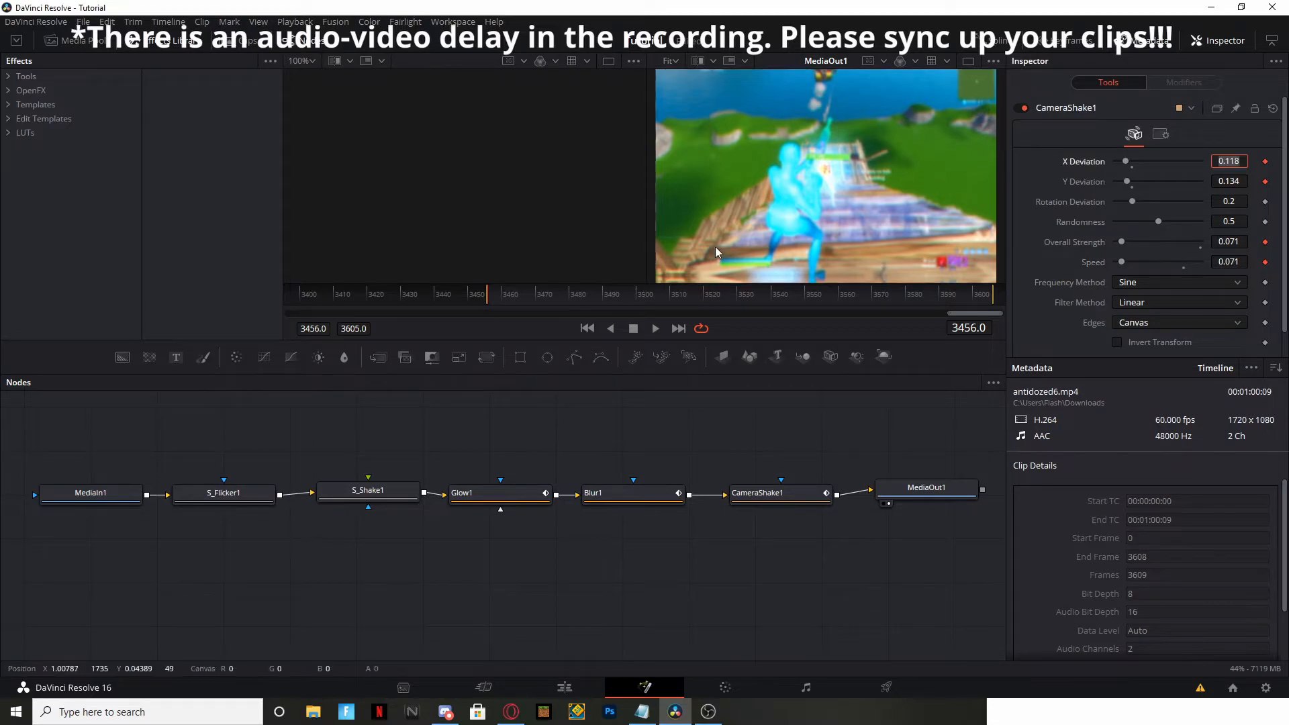
Go to frame 3606 and keyframe CameraShake1's X Deviation at 0.0604, copied from the notes.
drag(500, 297, 996, 297)
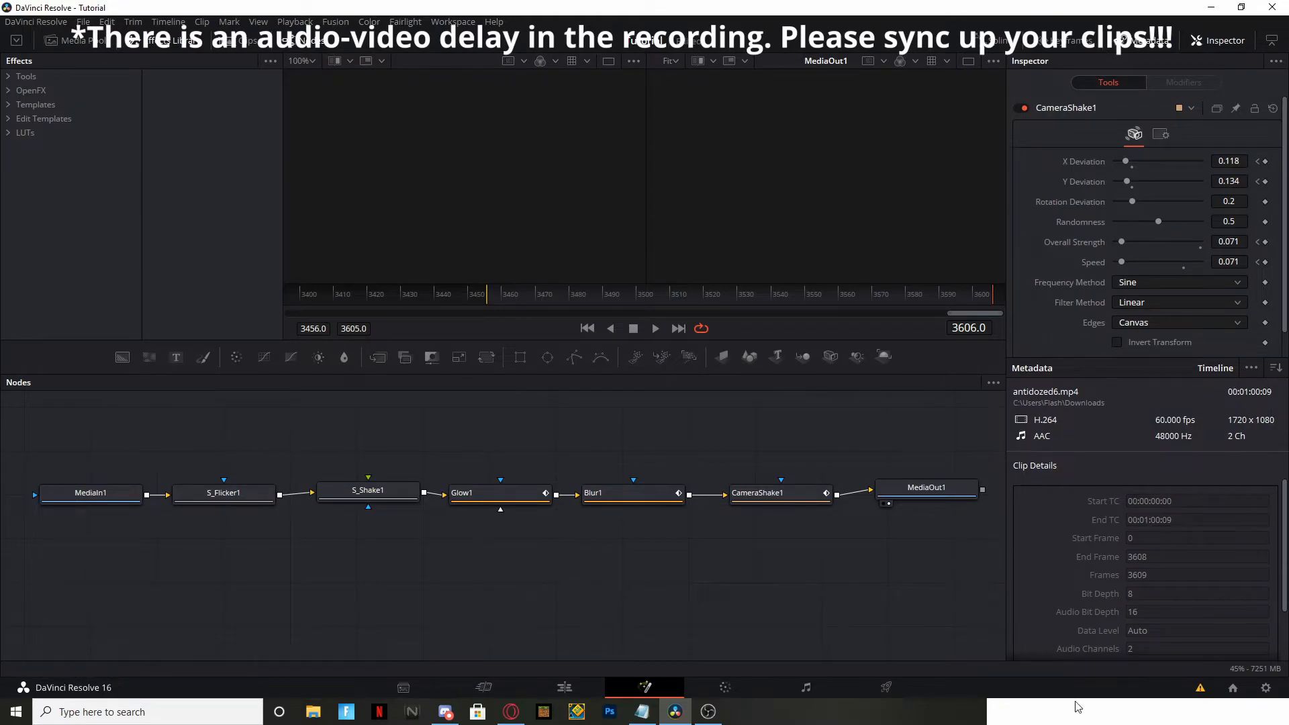
key(alt+Tab)
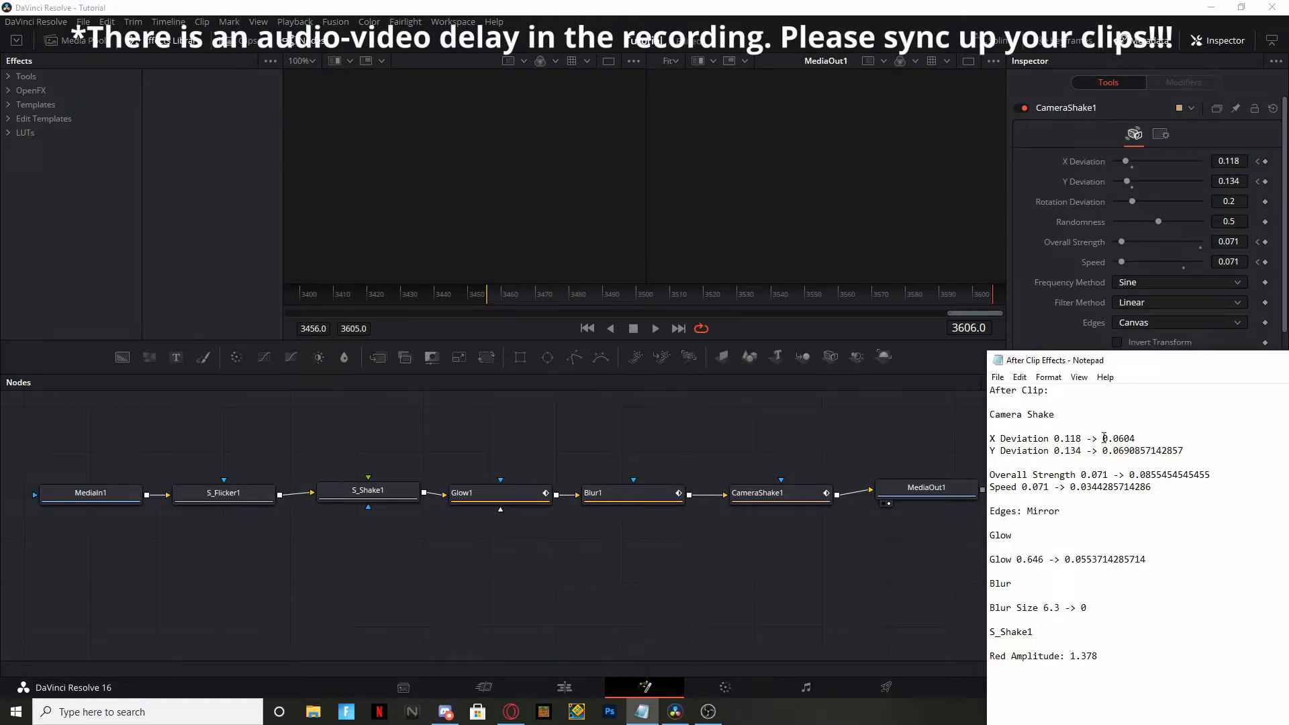
drag(1102, 439, 1141, 435)
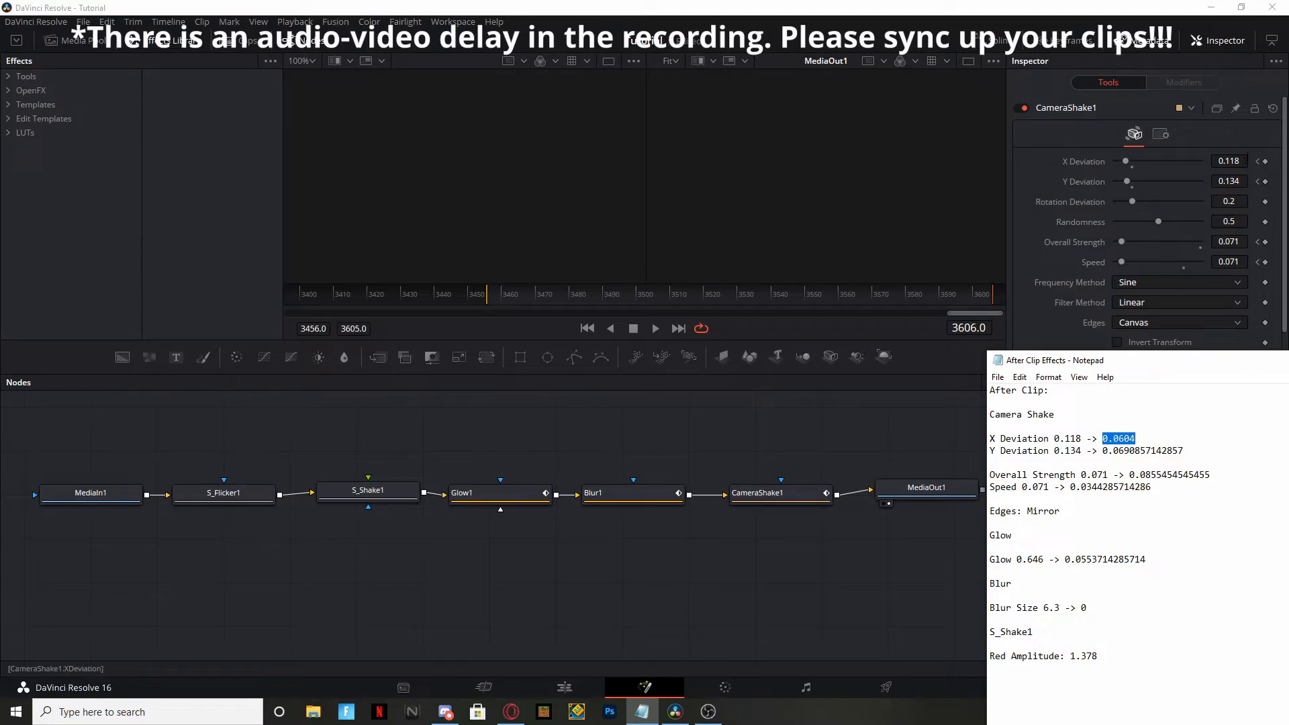
click(1228, 161)
key(ctrl+v)
key(Tab)
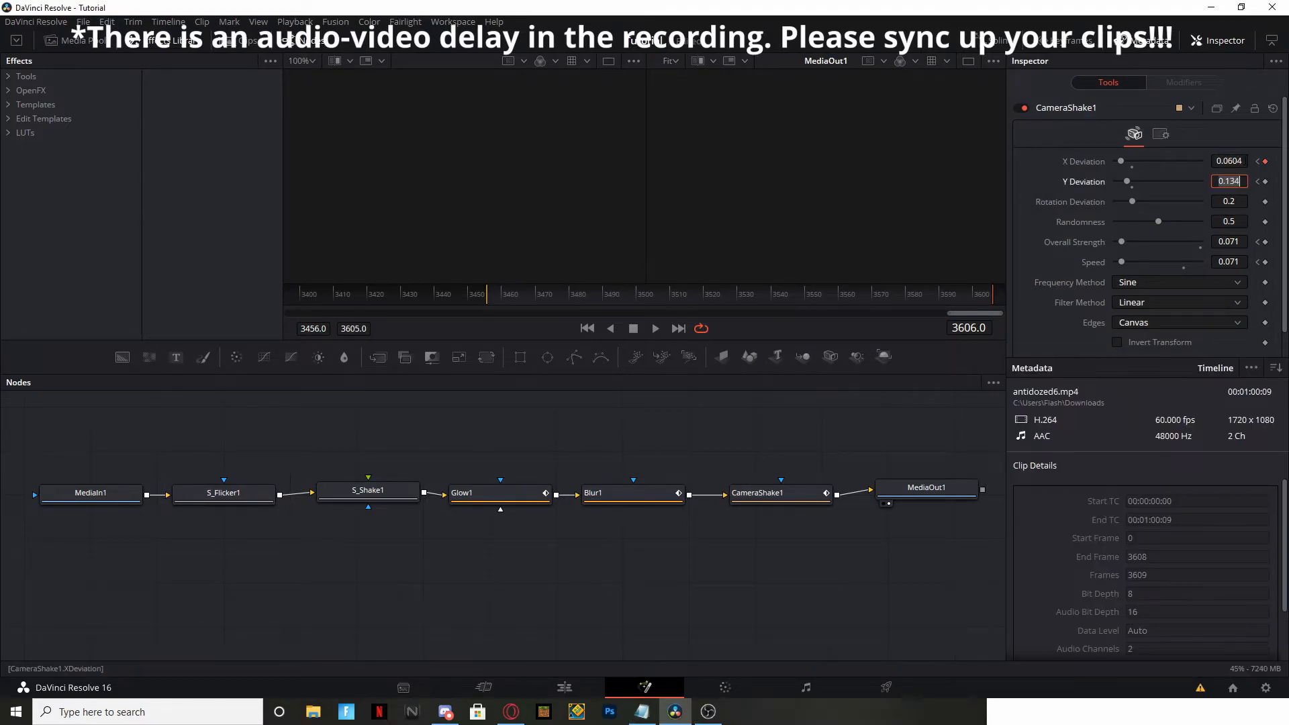
Keyframe CameraShake1's Y Deviation at 0.0690857142857 at frame 3606, copied from the notes.
click(1080, 709)
drag(1104, 451, 1229, 448)
key(ctrl+c)
click(1229, 182)
key(ctrl+v)
key(Tab)
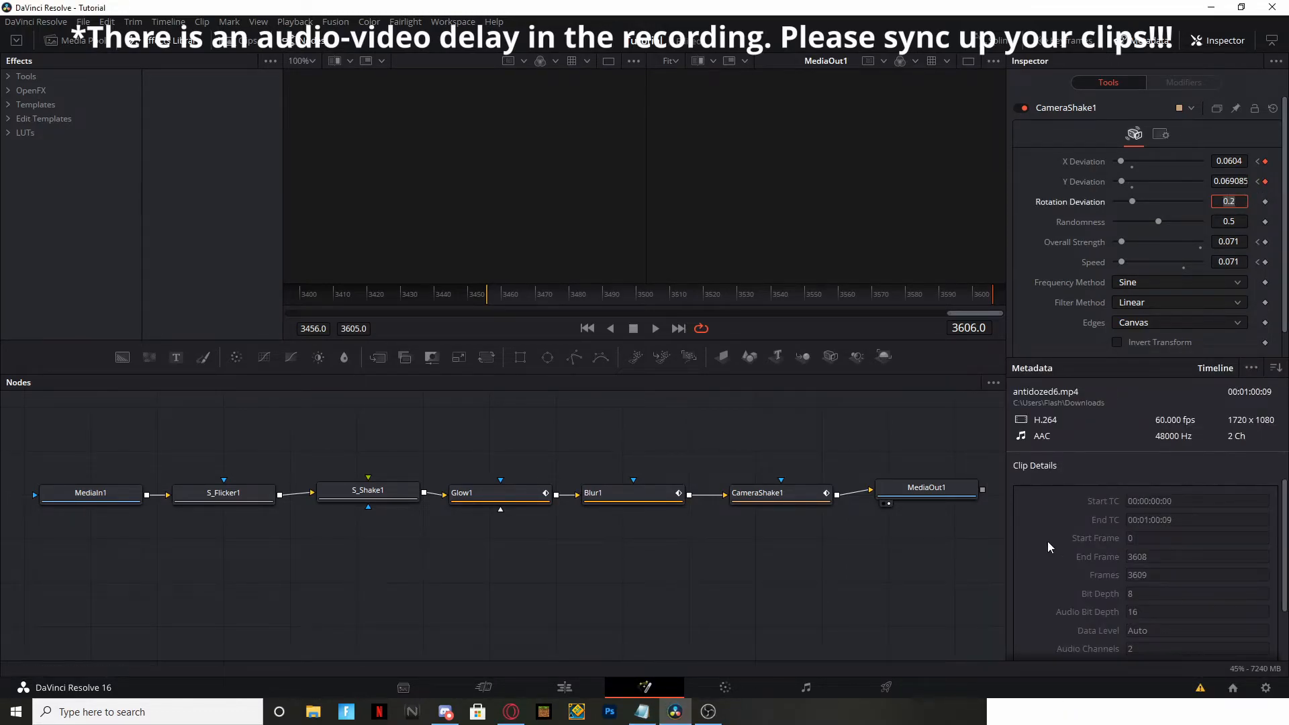
Keyframe CameraShake1's Overall Strength at 0.0855454545455 at frame 3606, copied from the notes.
click(1068, 697)
drag(1130, 475, 1210, 475)
key(ctrl+v)
key(Return)
Keyframe CameraShake1's Speed at 0.0344285714286 at frame 3606, copied from the notes.
key(alt+Tab)
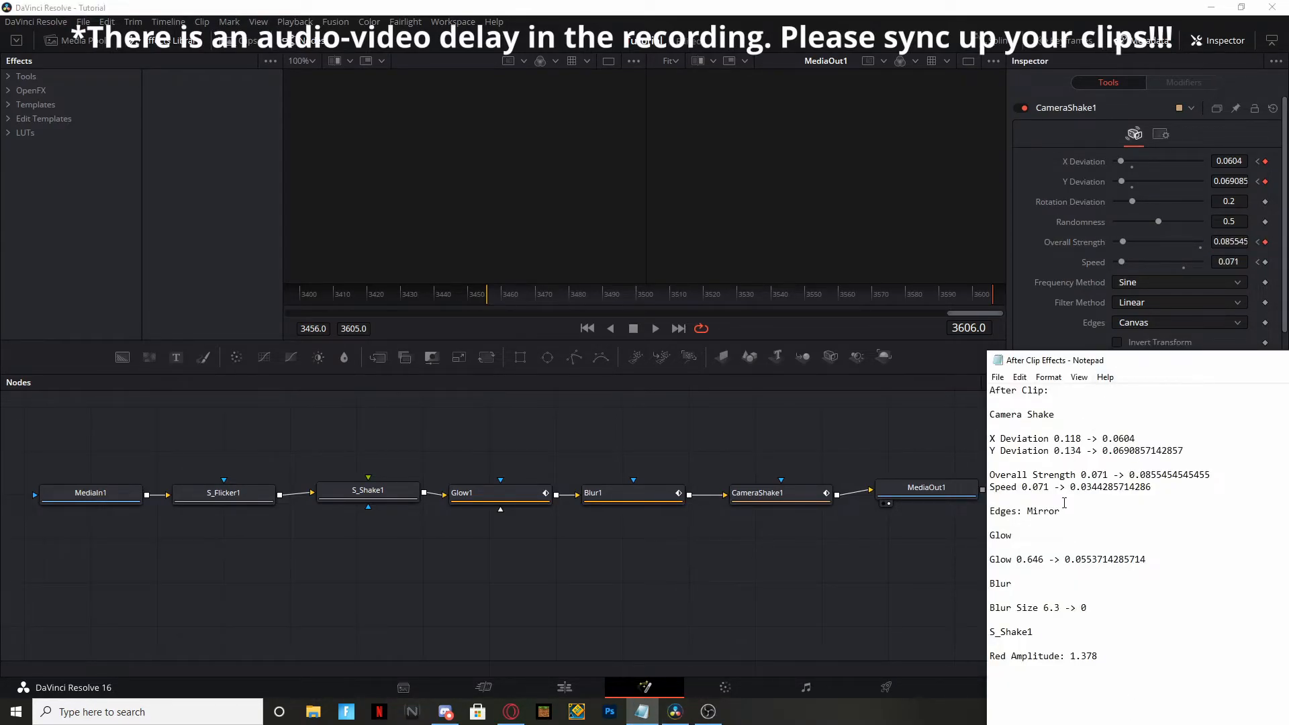
drag(1073, 483, 1151, 490)
key(ctrl+c)
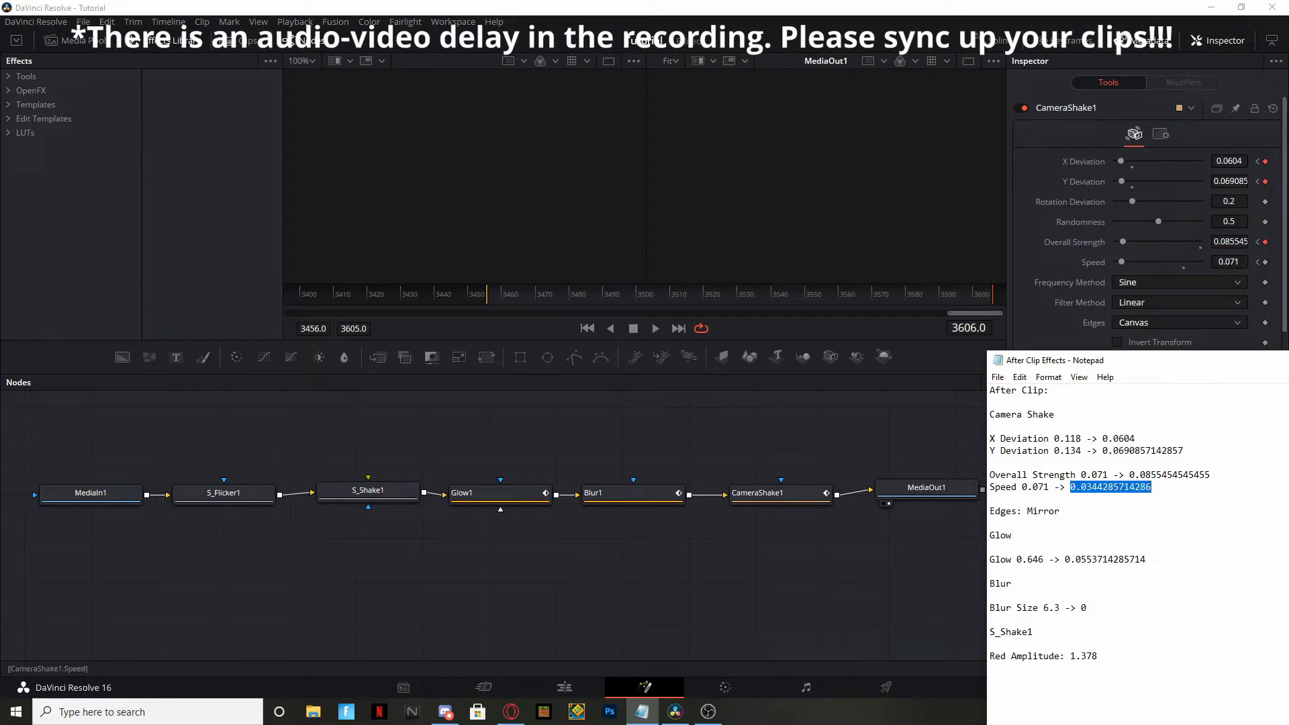
key(alt+Tab)
key(ctrl+v)
key(Tab)
Return to frame 3456 and play back the camera shake, then stop playback.
drag(972, 294, 489, 294)
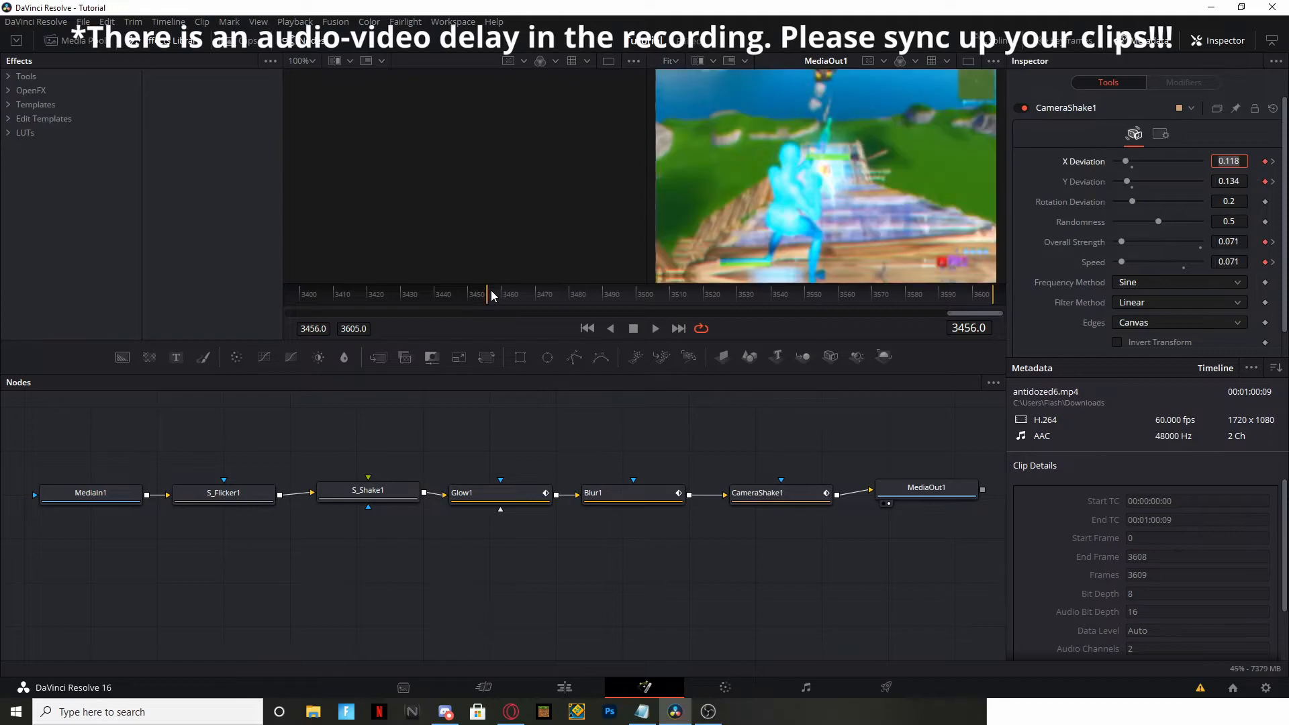
key(space)
click(836, 418)
key(space)
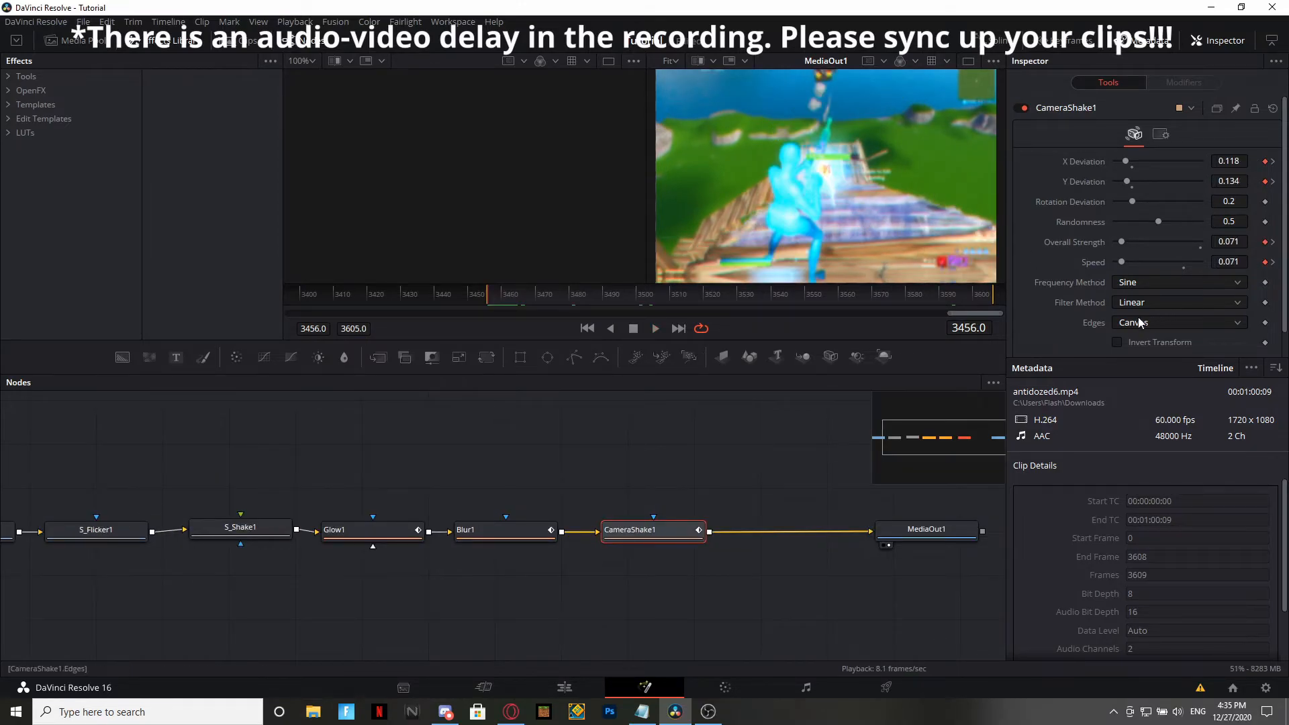
Set CameraShake1's Edges option to Mirror.
scroll(1140, 297, down, 1)
click(1140, 297)
click(1132, 358)
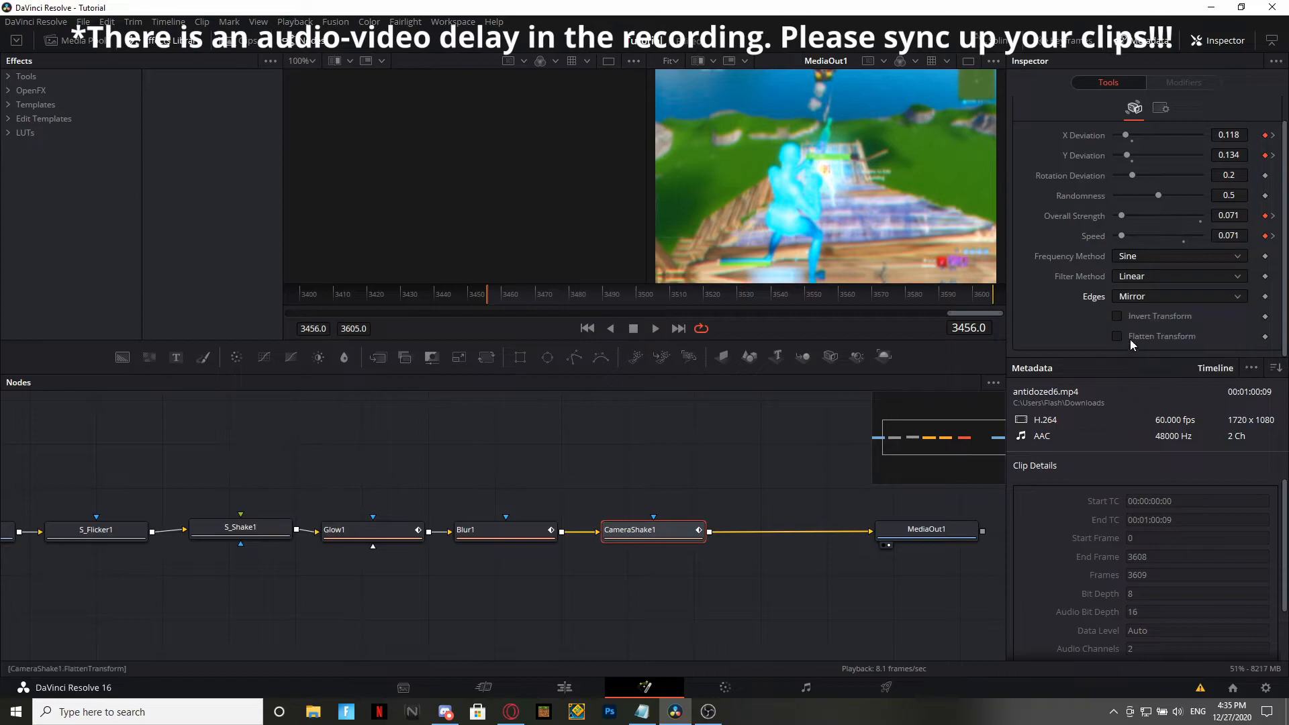
click(698, 267)
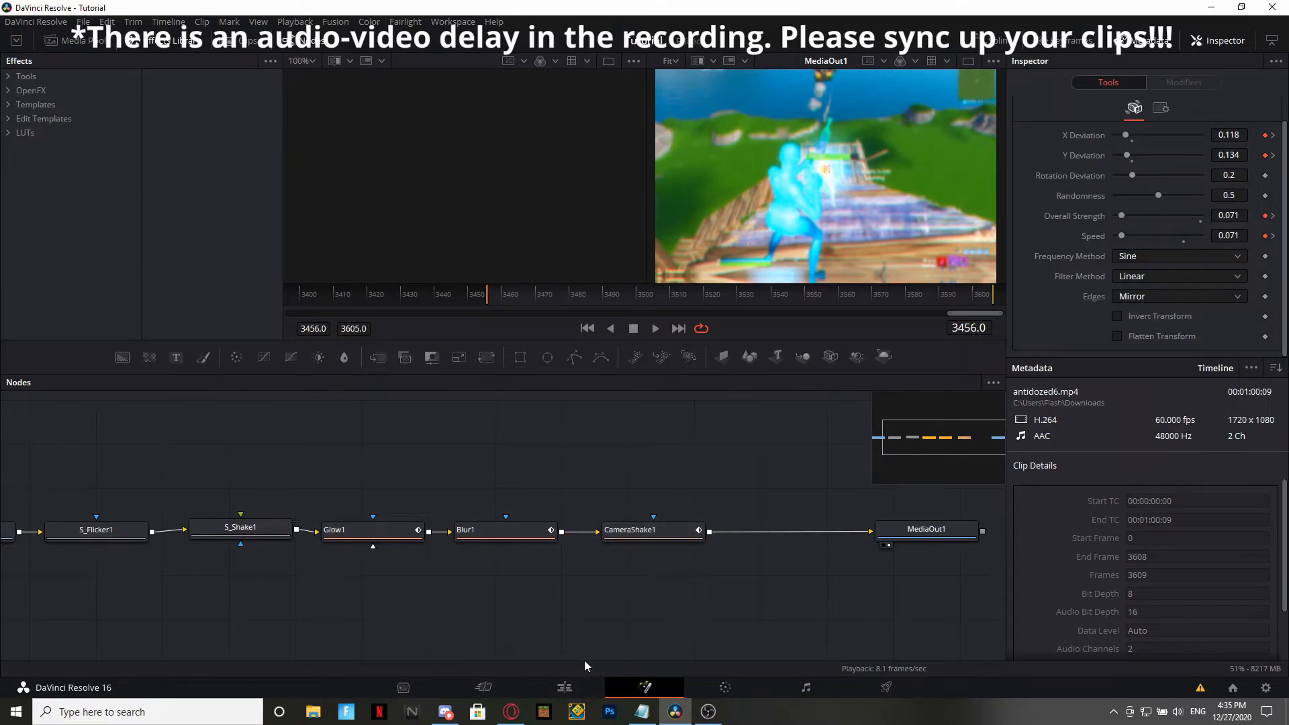
Move the Edit page playhead to 01:00:17:16 in the third clip and open its RGB Mixer on the Color page.
click(591, 684)
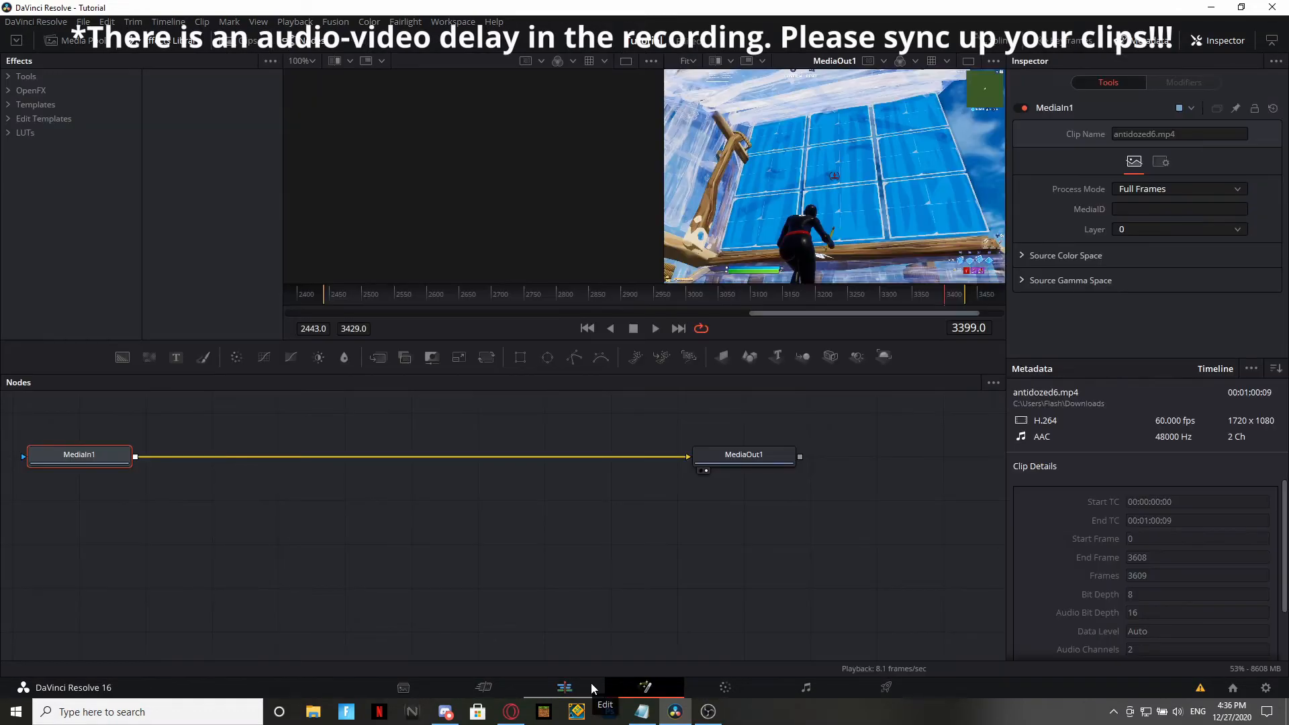
click(591, 683)
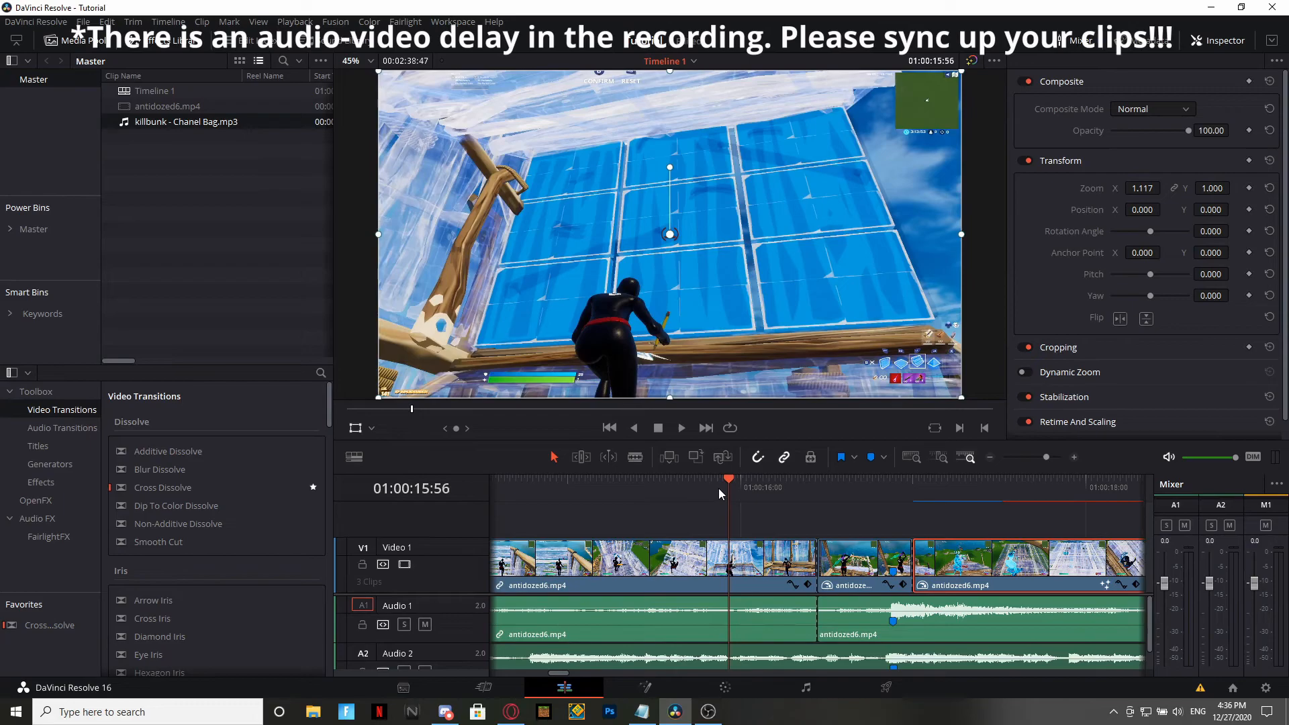
drag(730, 481, 959, 482)
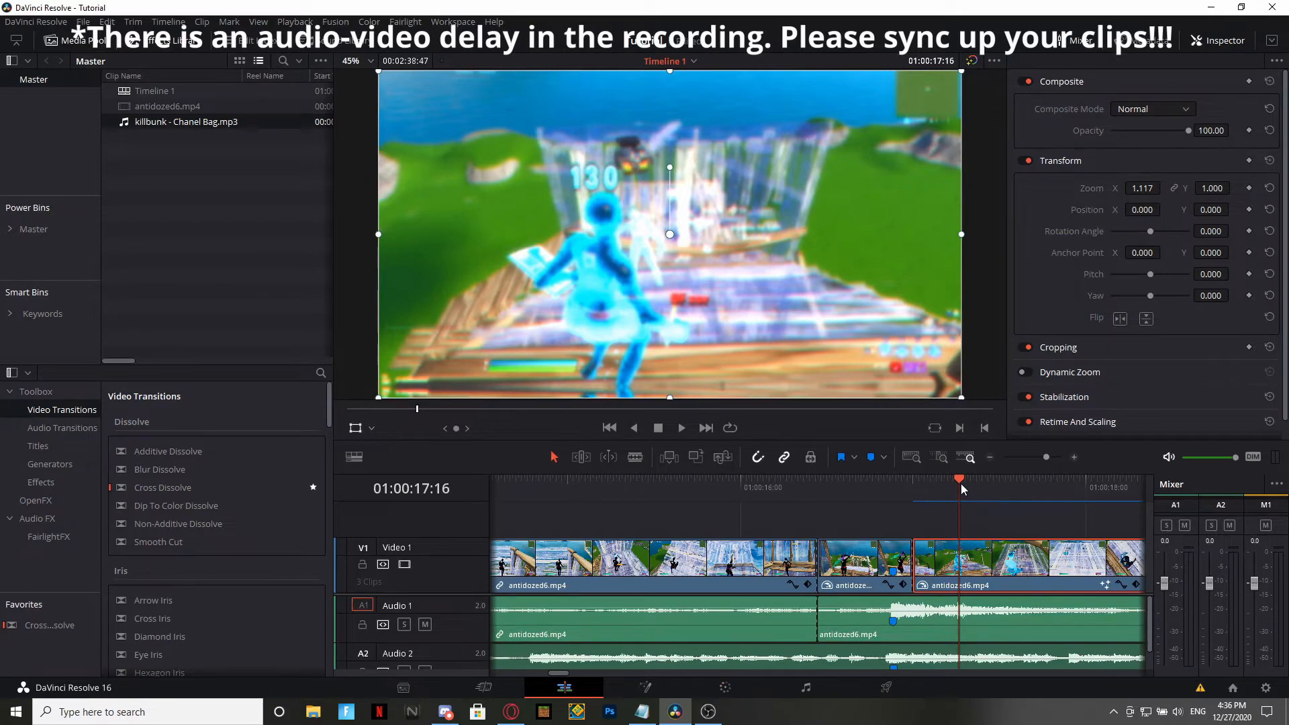
click(724, 695)
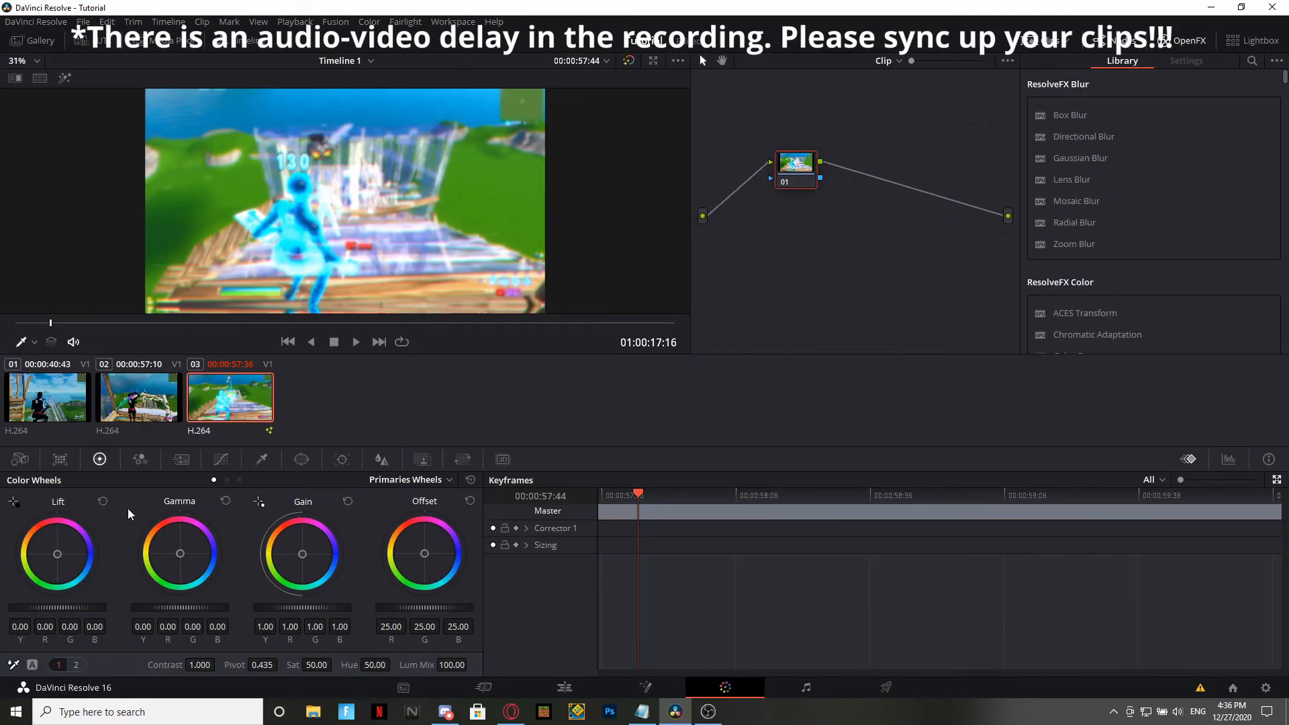
click(139, 459)
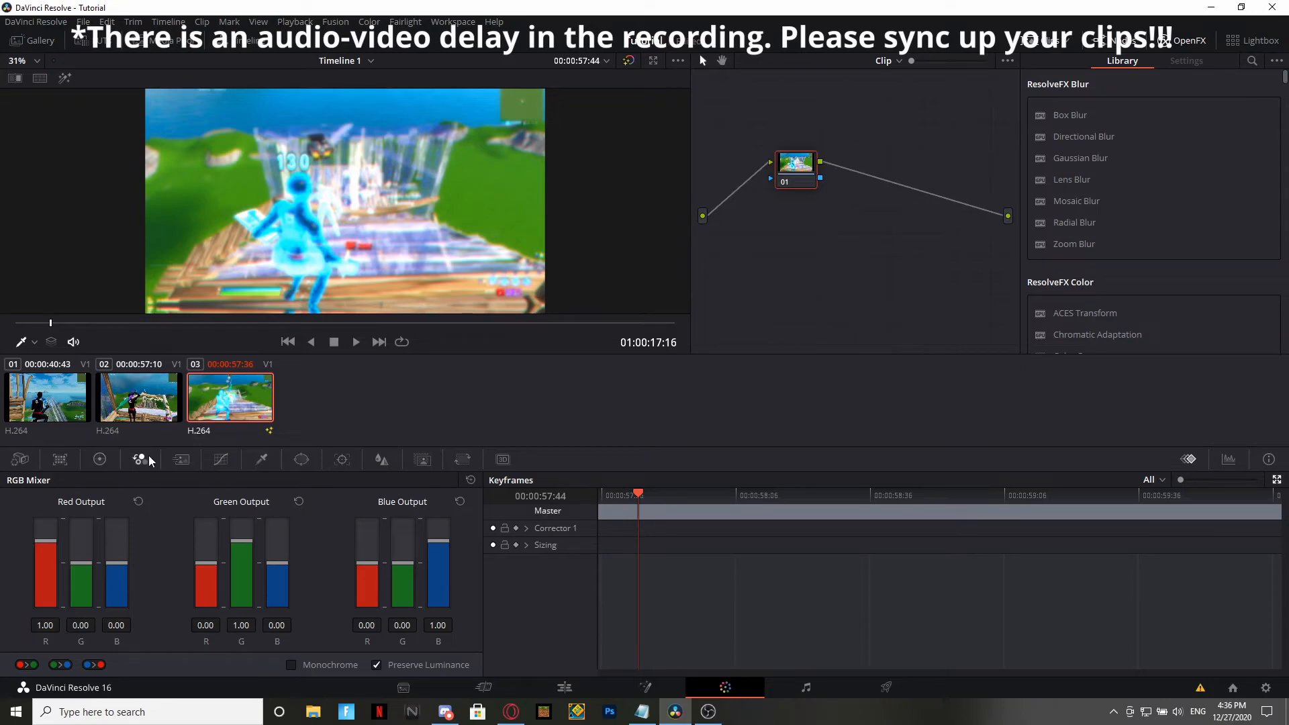
Recolor the third clip by repeatedly swapping green with blue and blue with red in the RGB Mixer, and return to the Edit page.
click(70, 662)
click(98, 666)
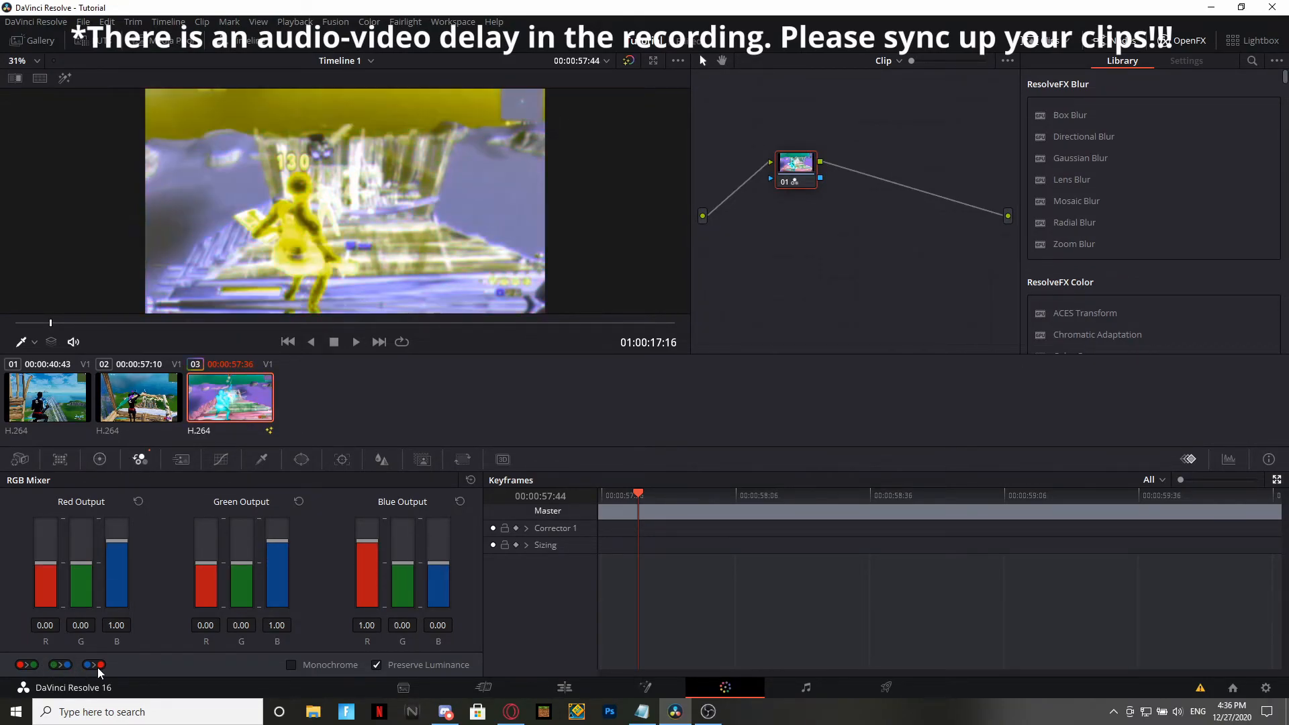
click(63, 667)
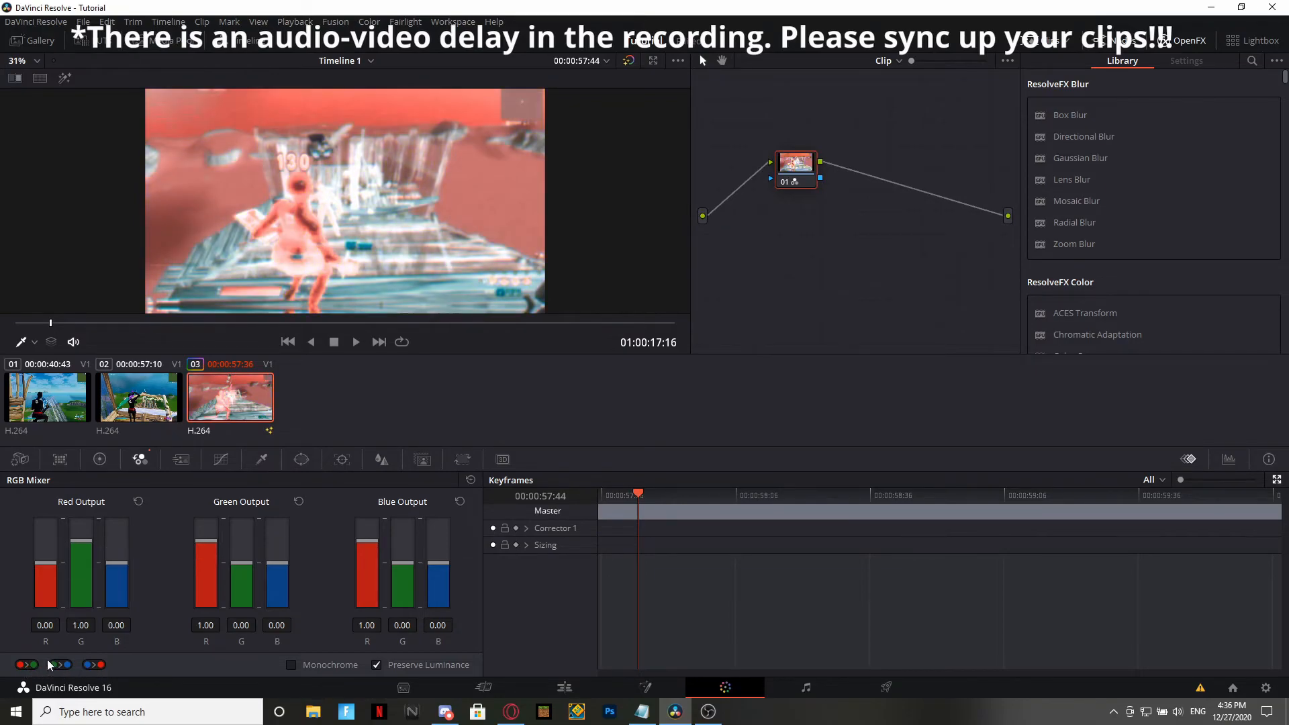
click(85, 666)
click(95, 666)
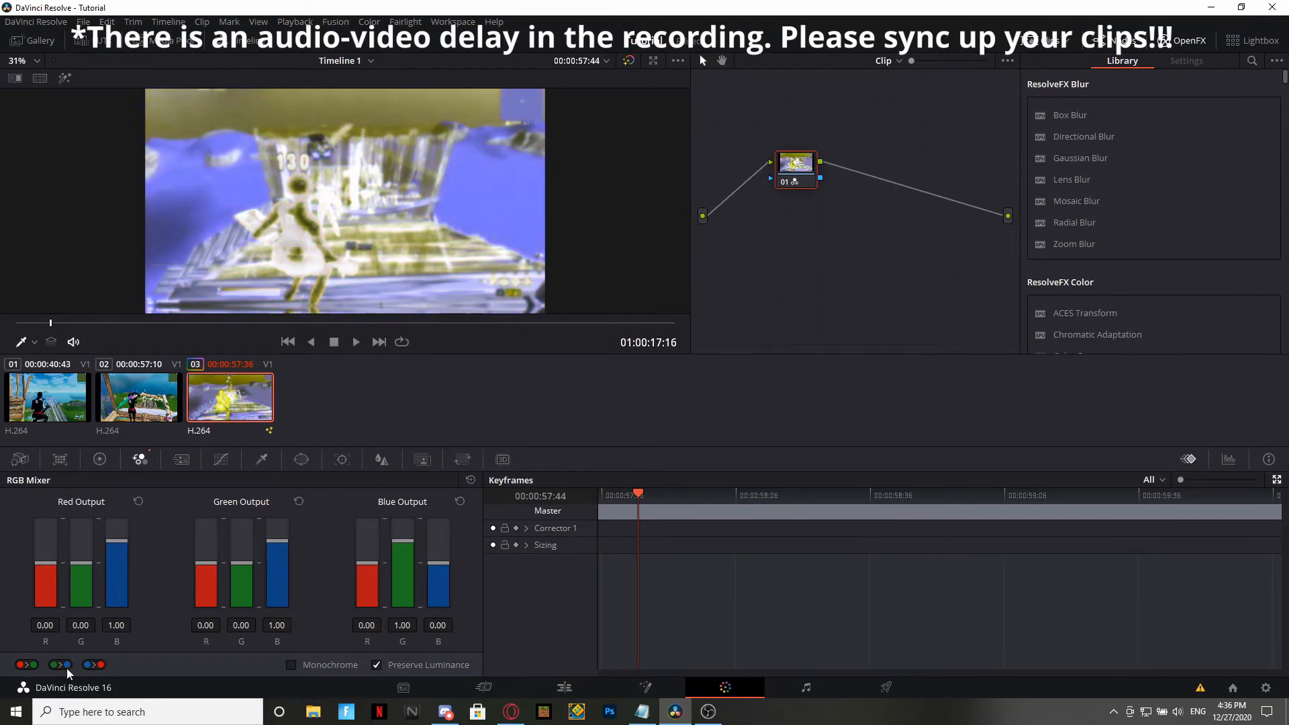
click(70, 667)
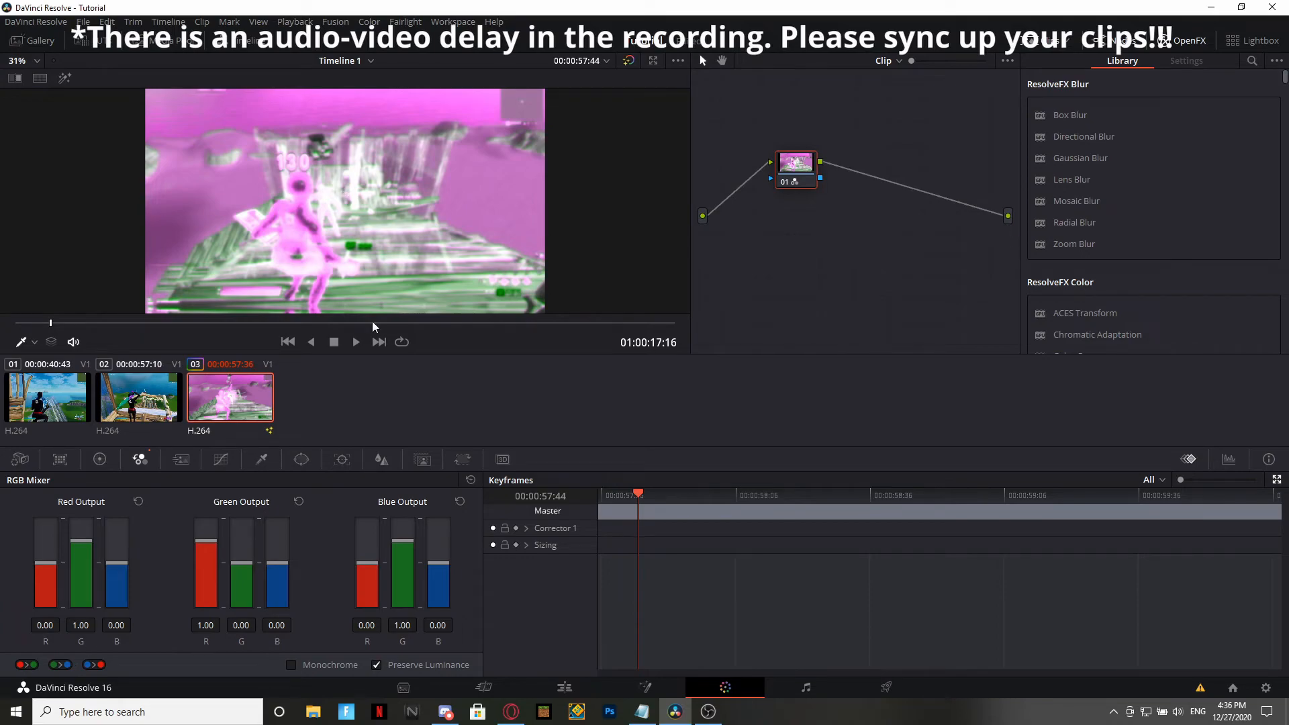
click(565, 687)
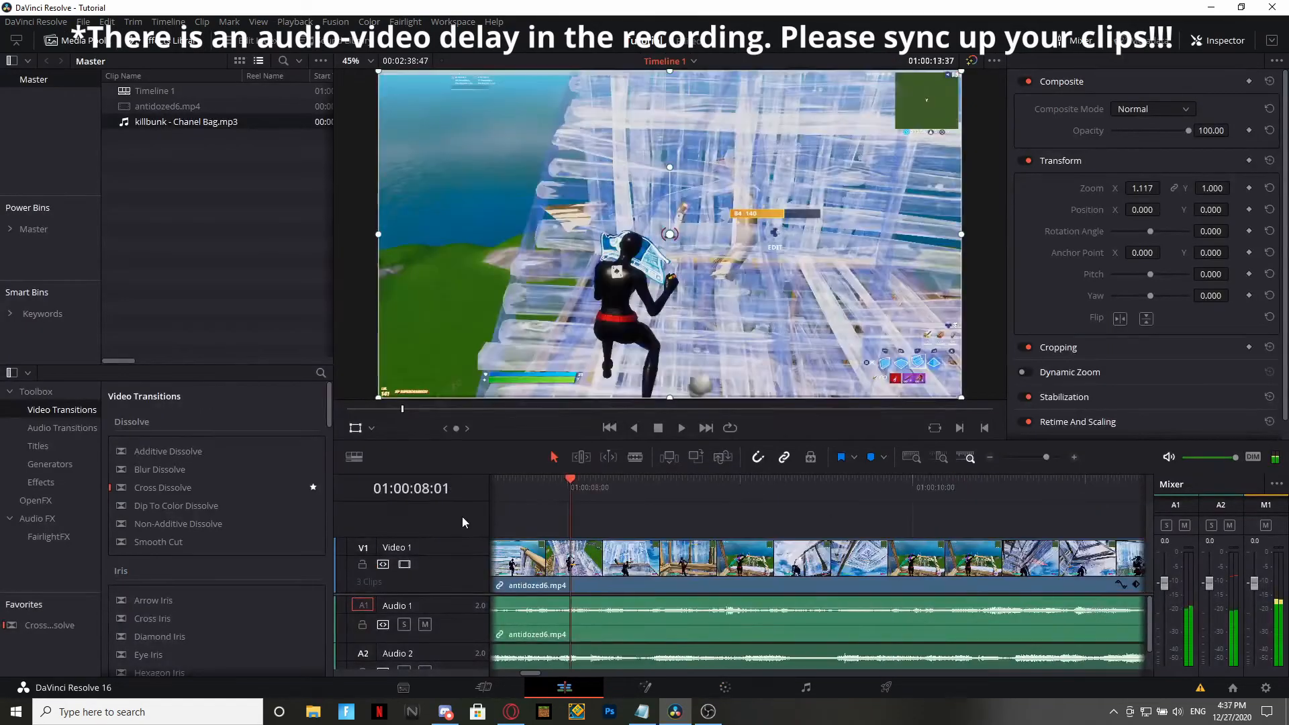